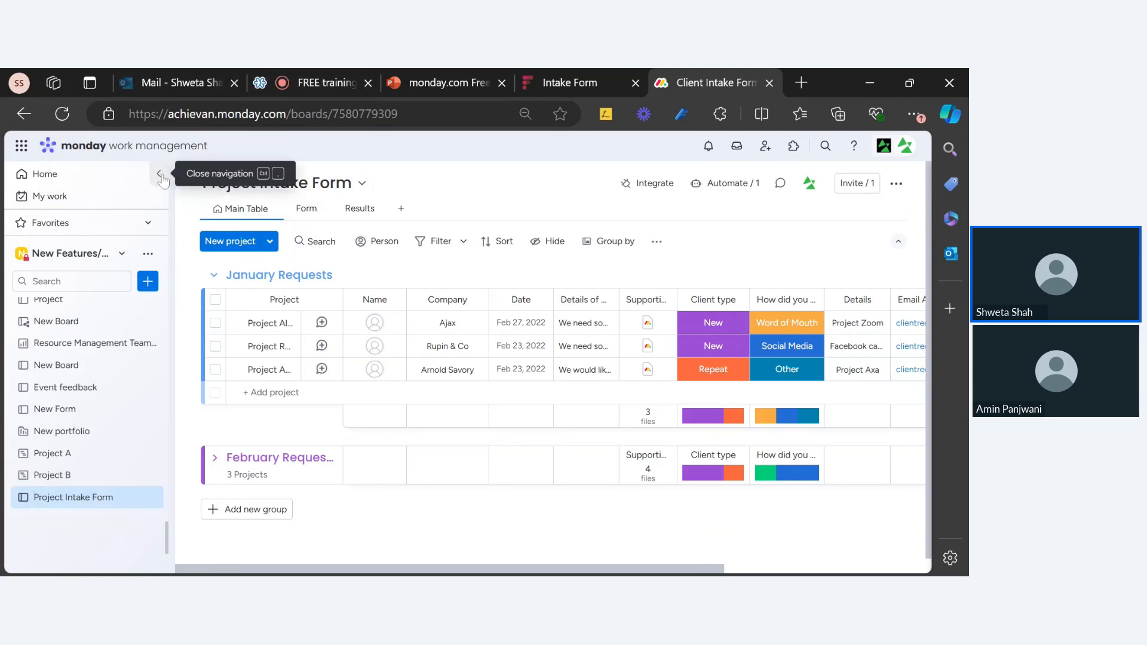
Collapse the workspace navigation sidebar to widen the Project Intake Form board
left_click(161, 175)
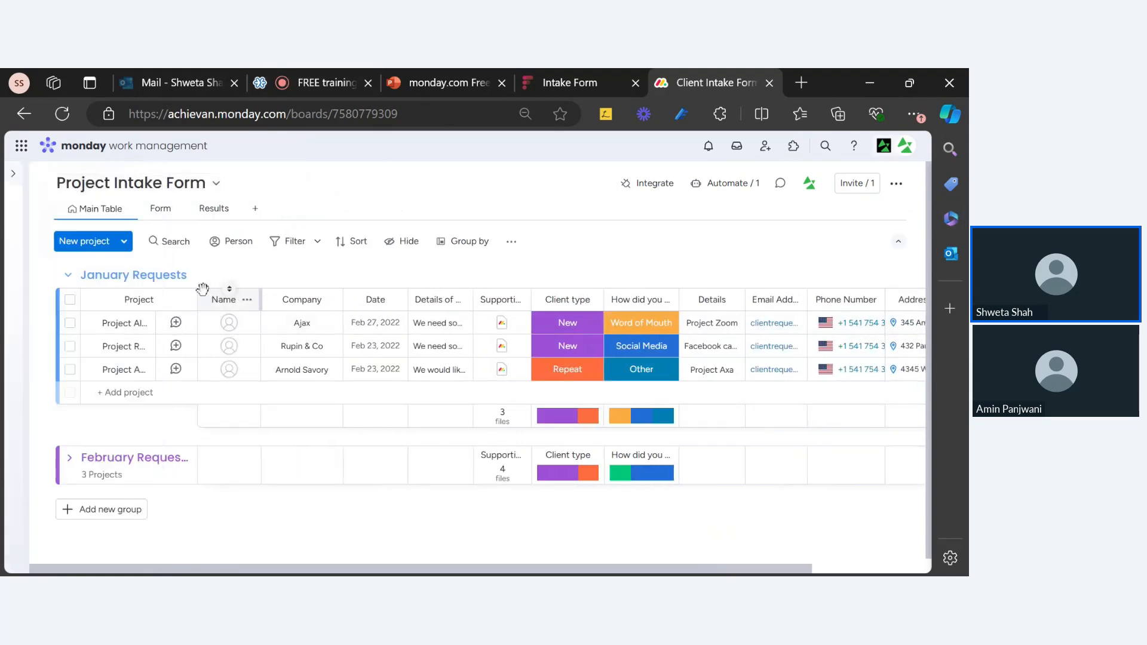
Widen the Project column, then bring up the public Intake Form page in the other tab
left_click_drag(198, 296, 231, 299)
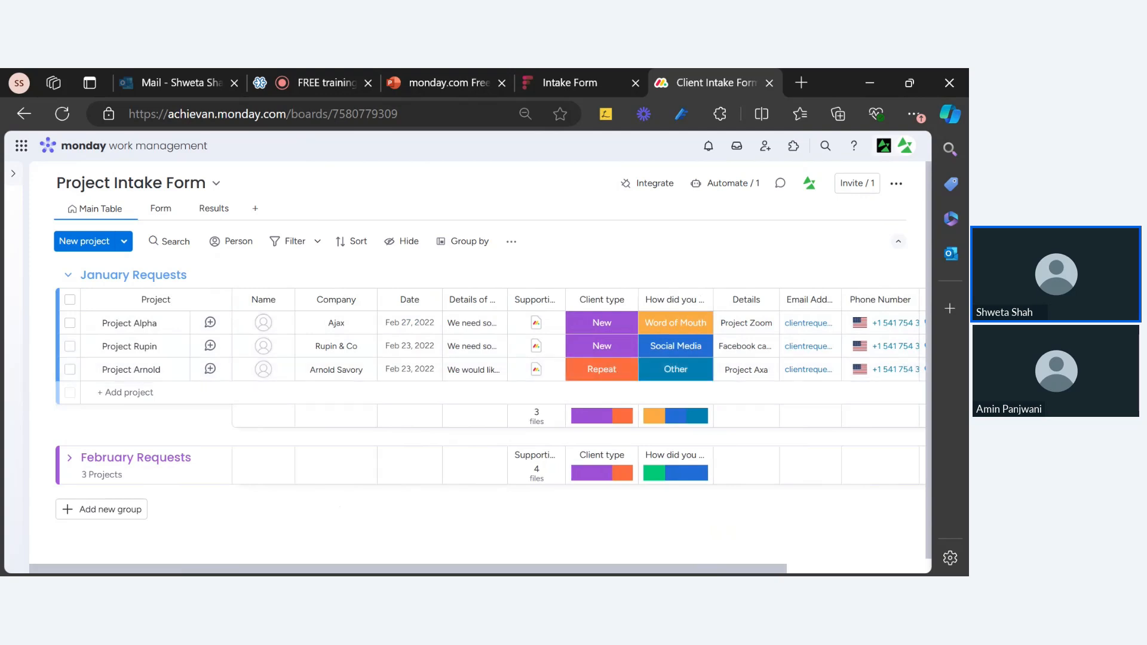
left_click_drag(312, 571, 86, 548)
left_click(603, 76)
scroll(298, 413, "down", 1)
scroll(297, 414, "up", 1)
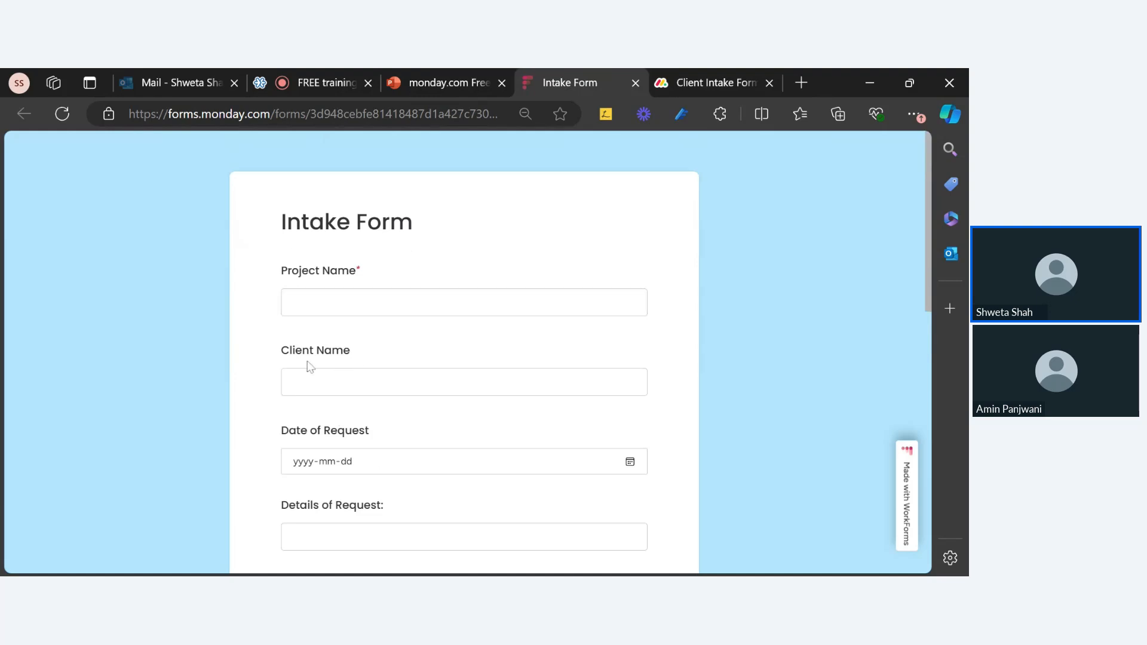
Inspect the Client Name field and the rest of the Intake Form, then return to the board
left_click_drag(289, 351, 379, 366)
left_click(333, 330)
left_click(289, 375)
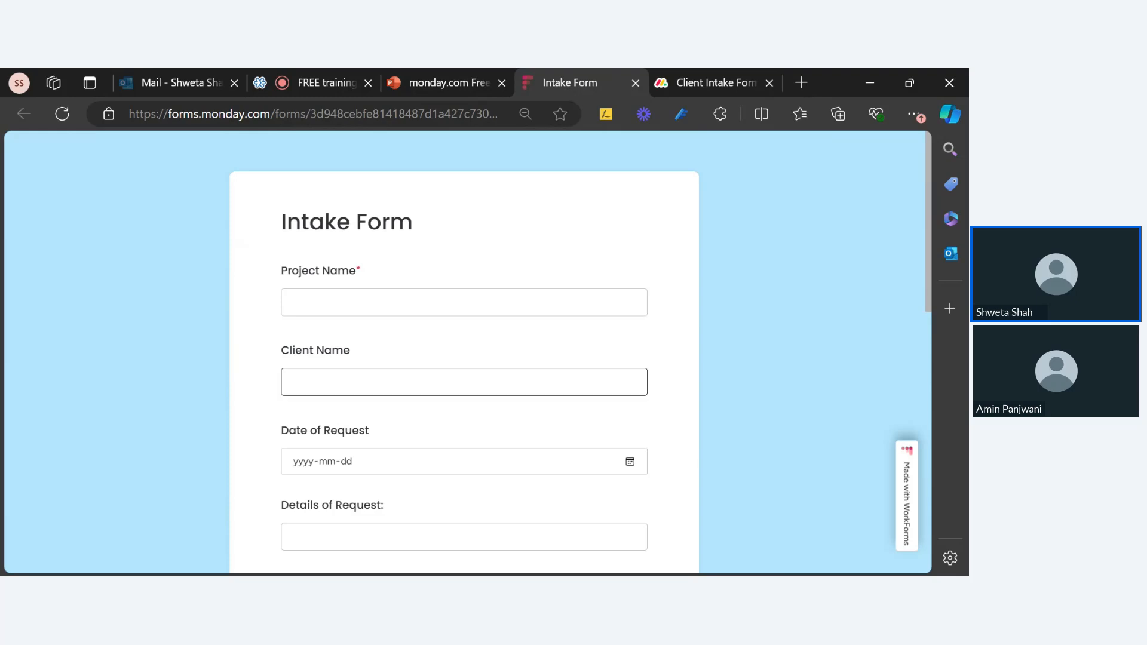
scroll(330, 448, "down", 2)
scroll(332, 449, "down", 1)
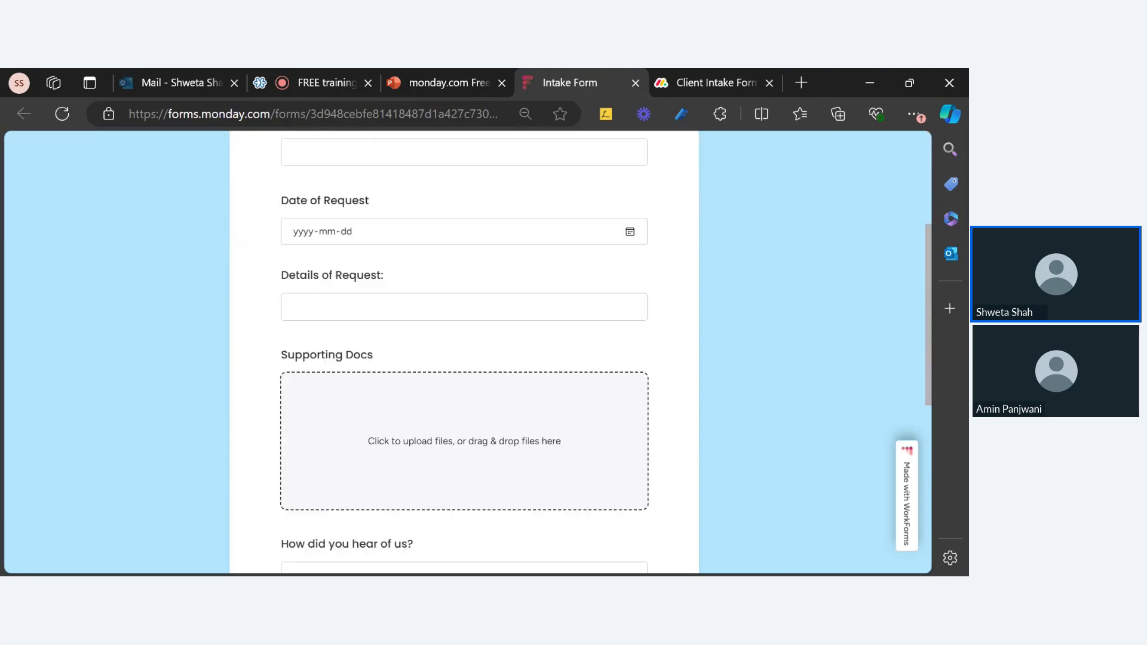
scroll(436, 526, "down", 2)
scroll(438, 505, "up", 4)
scroll(440, 501, "up", 2)
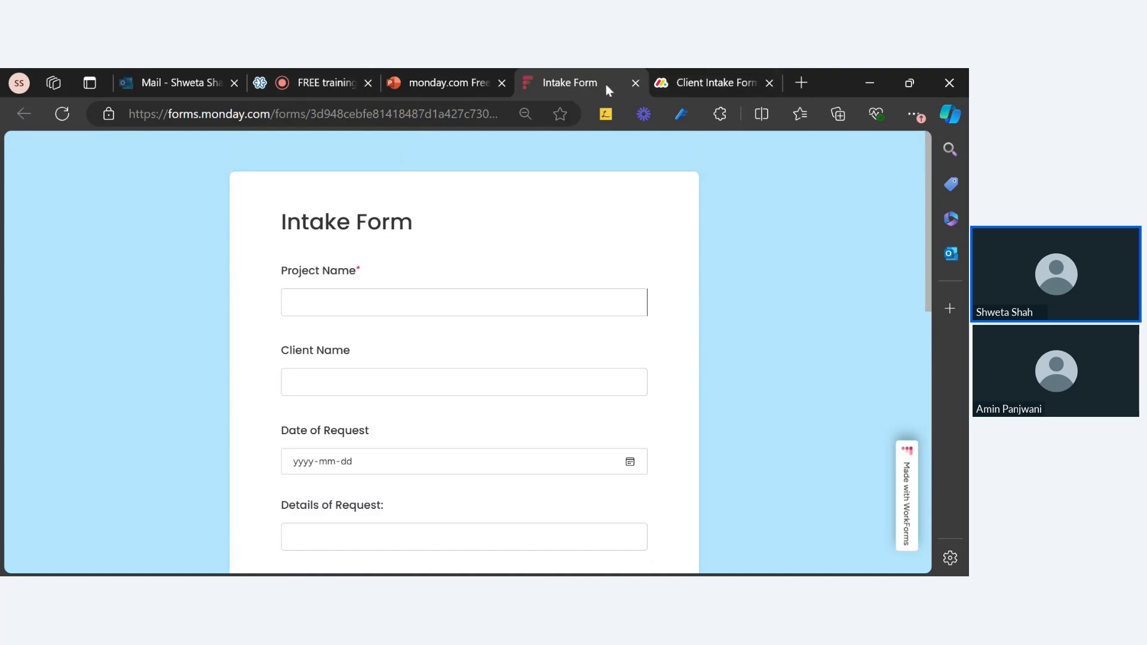
left_click(718, 88)
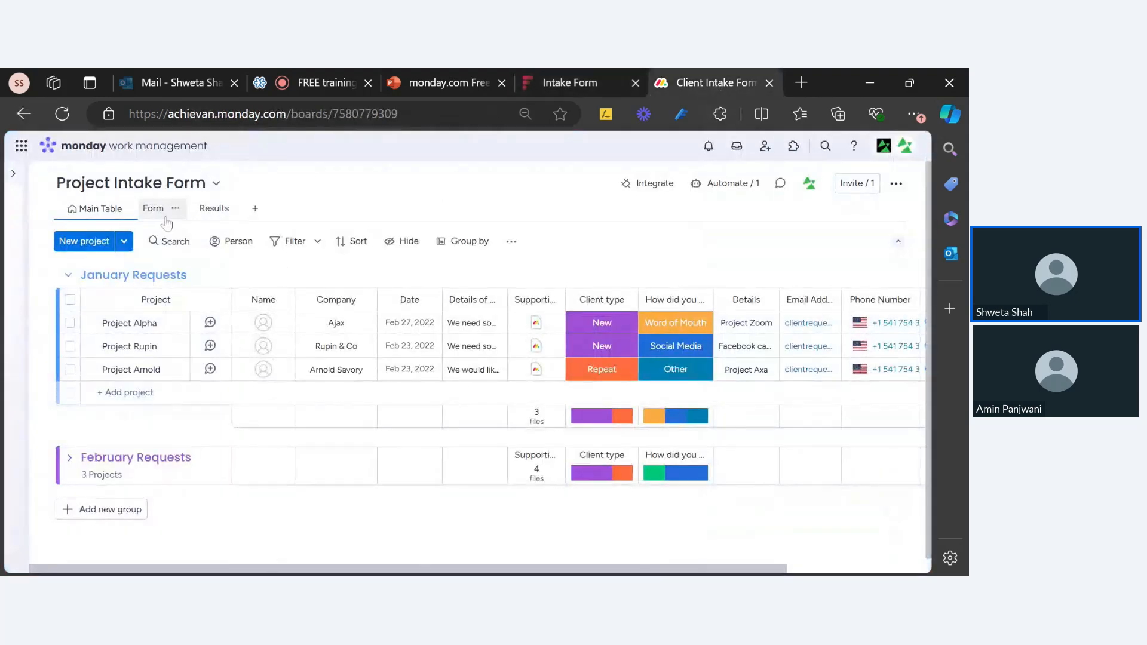
Check Project Alpha's Proceed status, leave it unchanged, and re-expand the workspace sidebar
left_click_drag(405, 572, 543, 572)
left_click(855, 326)
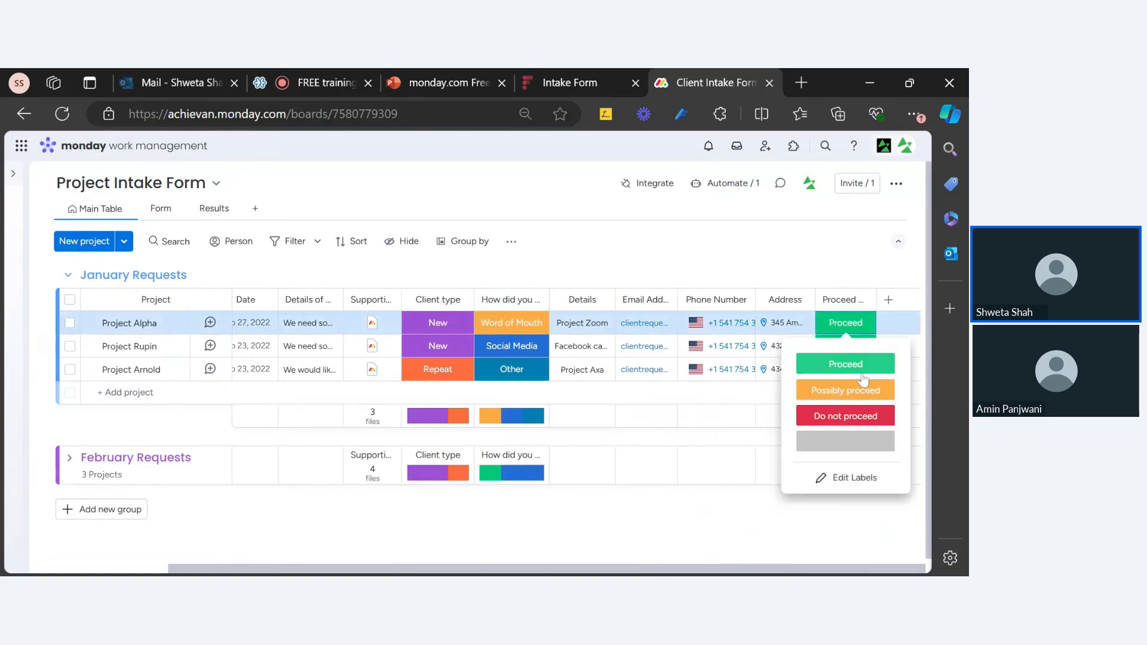
left_click(633, 238)
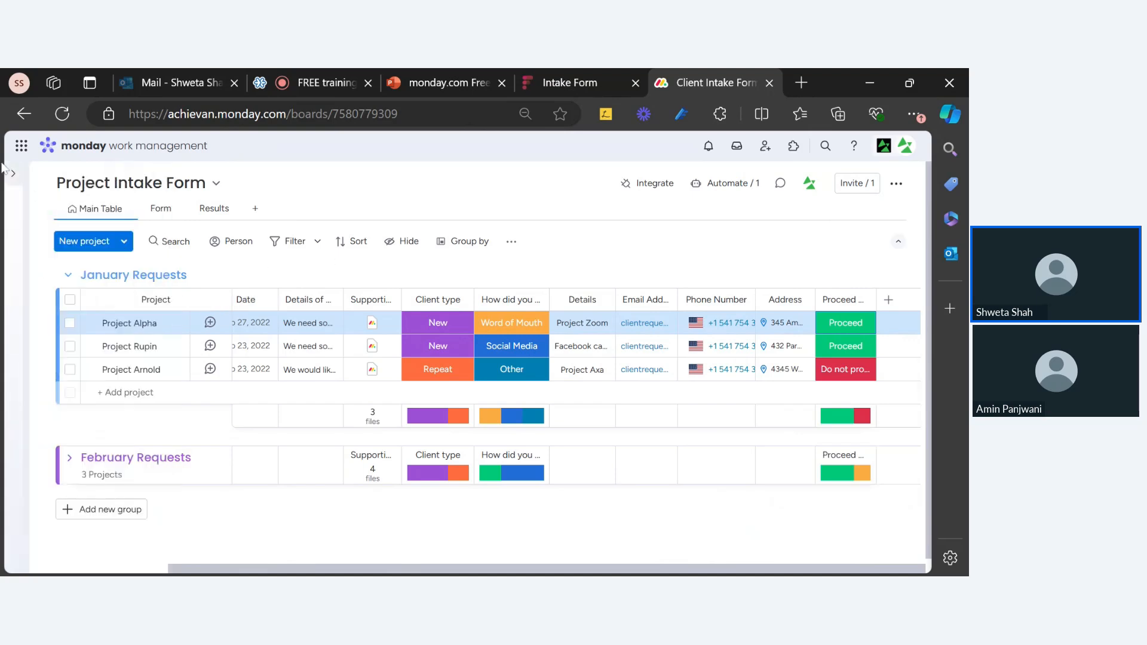
left_click(13, 173)
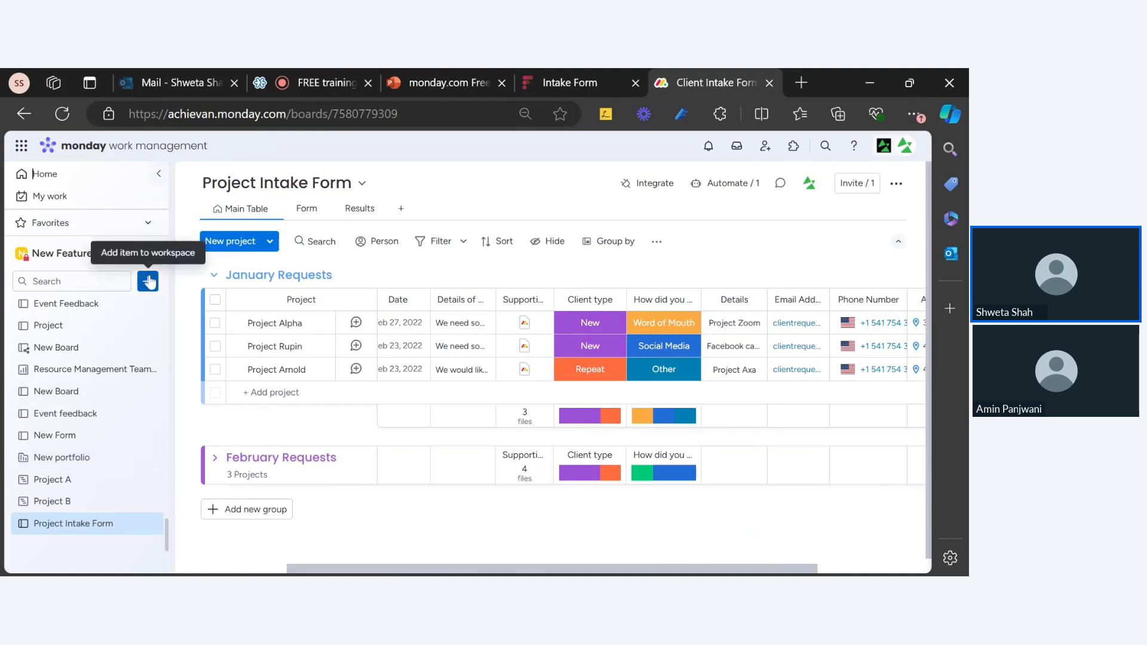
Open the New portfolio board and start creating a project via Add project > Create new project
left_click(62, 459)
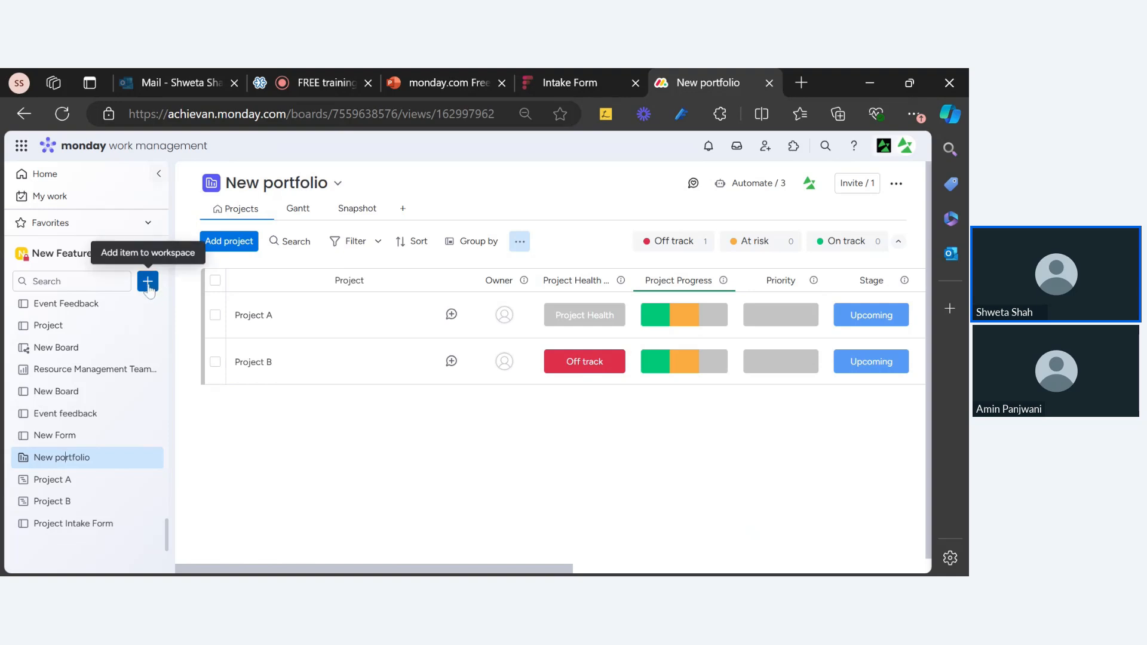
left_click(148, 282)
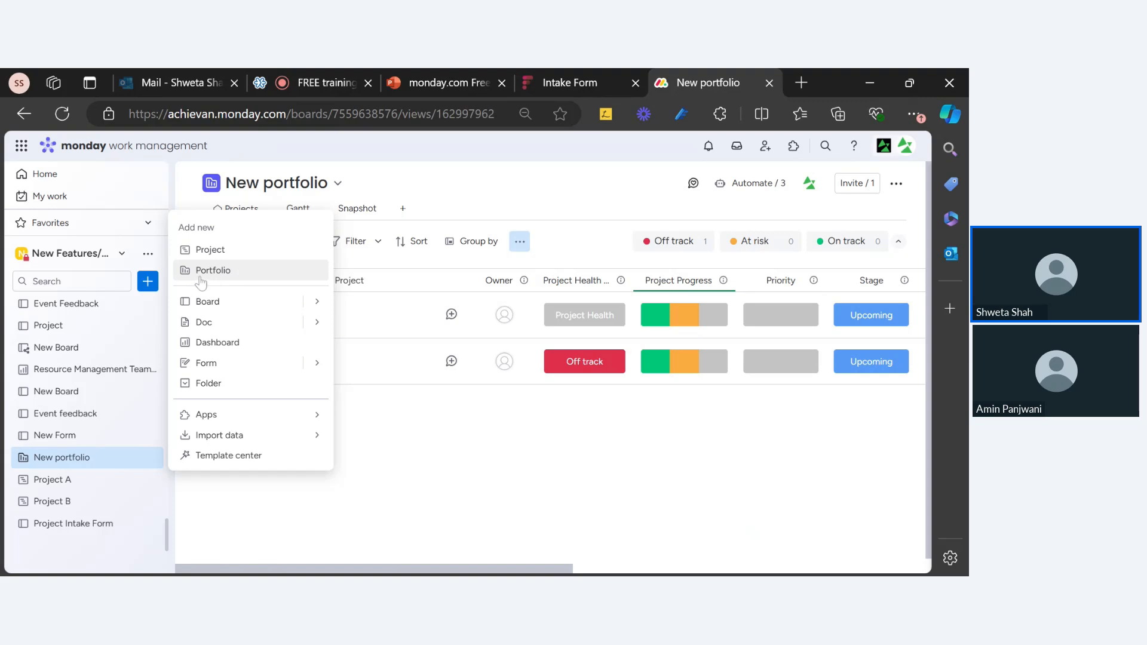
left_click(384, 433)
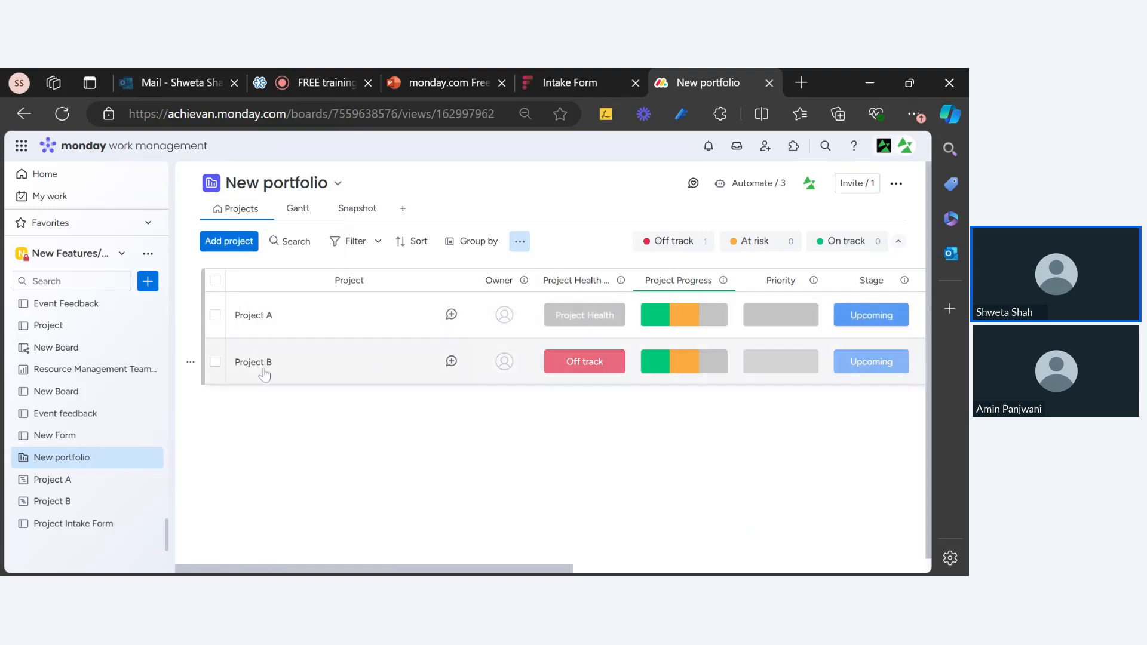
left_click(233, 245)
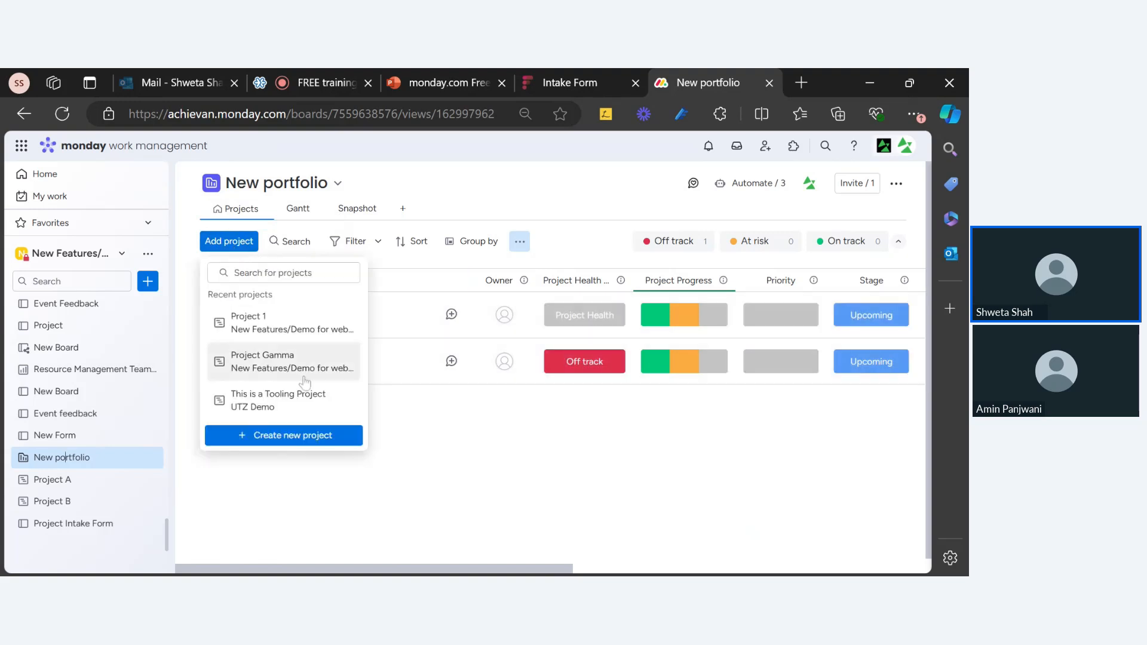
left_click(284, 435)
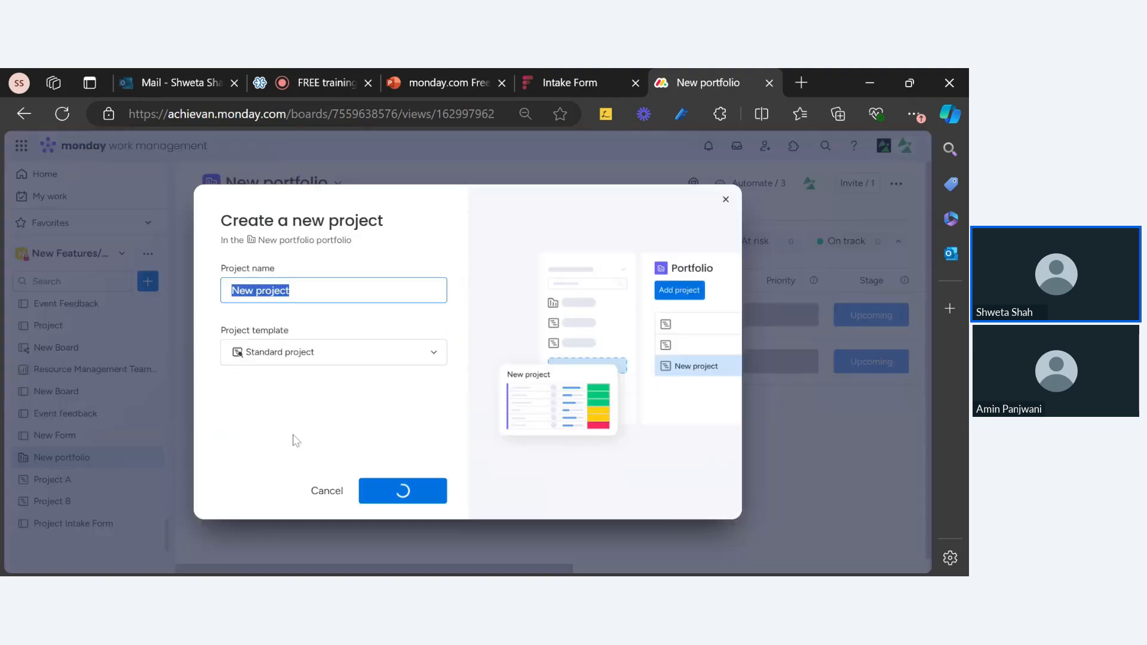
Review the project template list, keep Standard project, and close the dialog
left_click(281, 365)
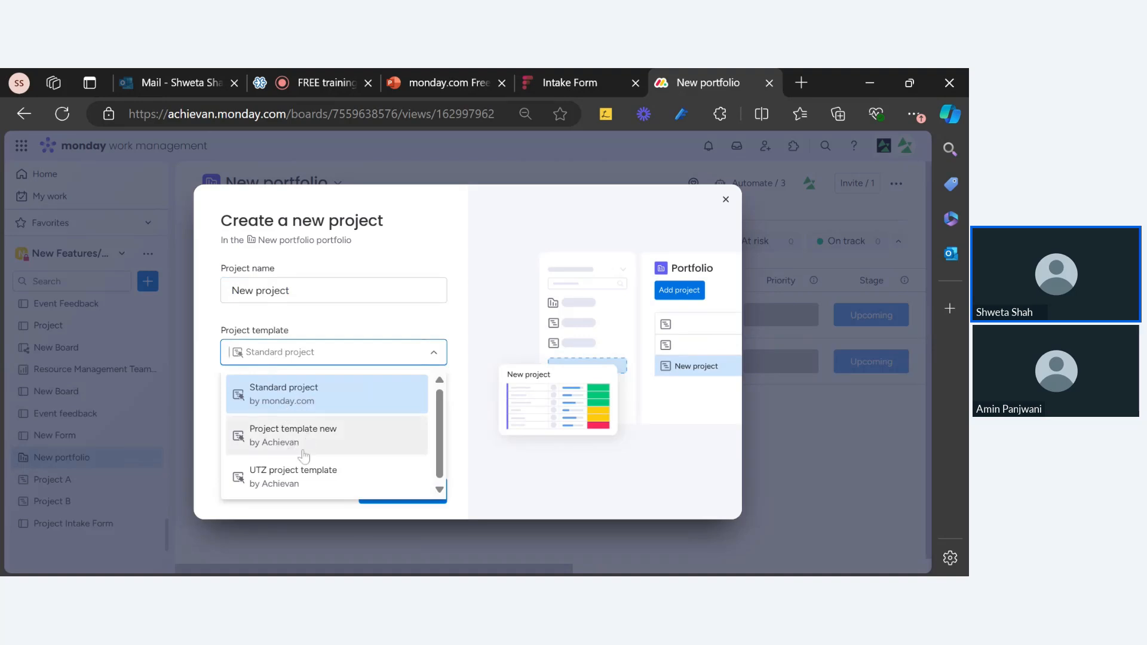
left_click(303, 402)
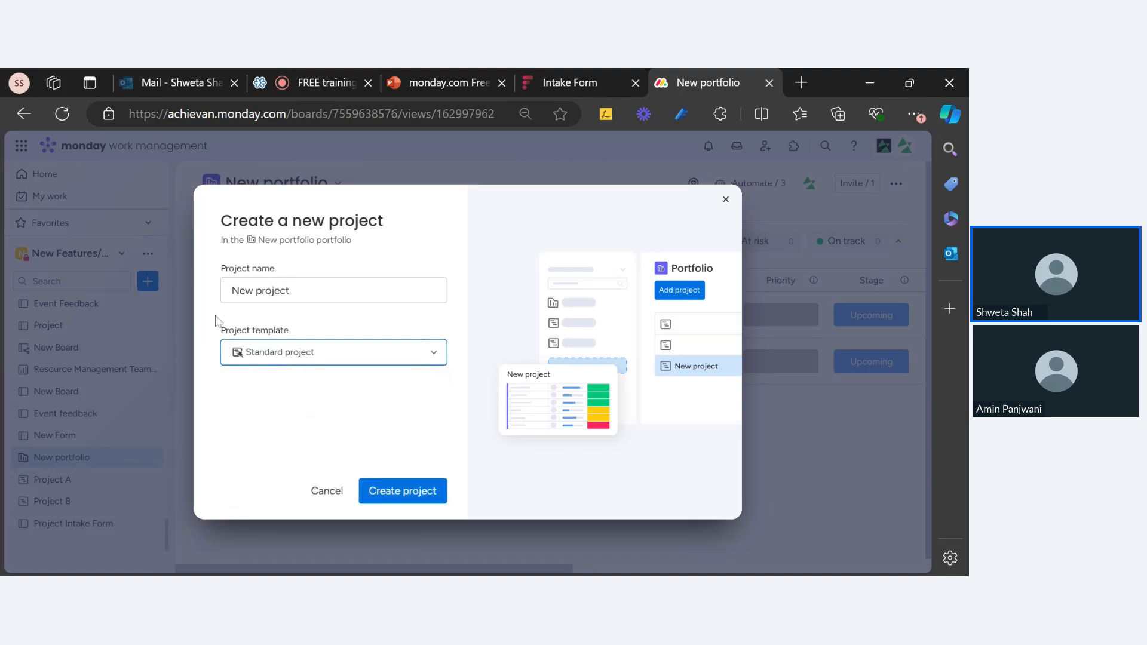
left_click(726, 199)
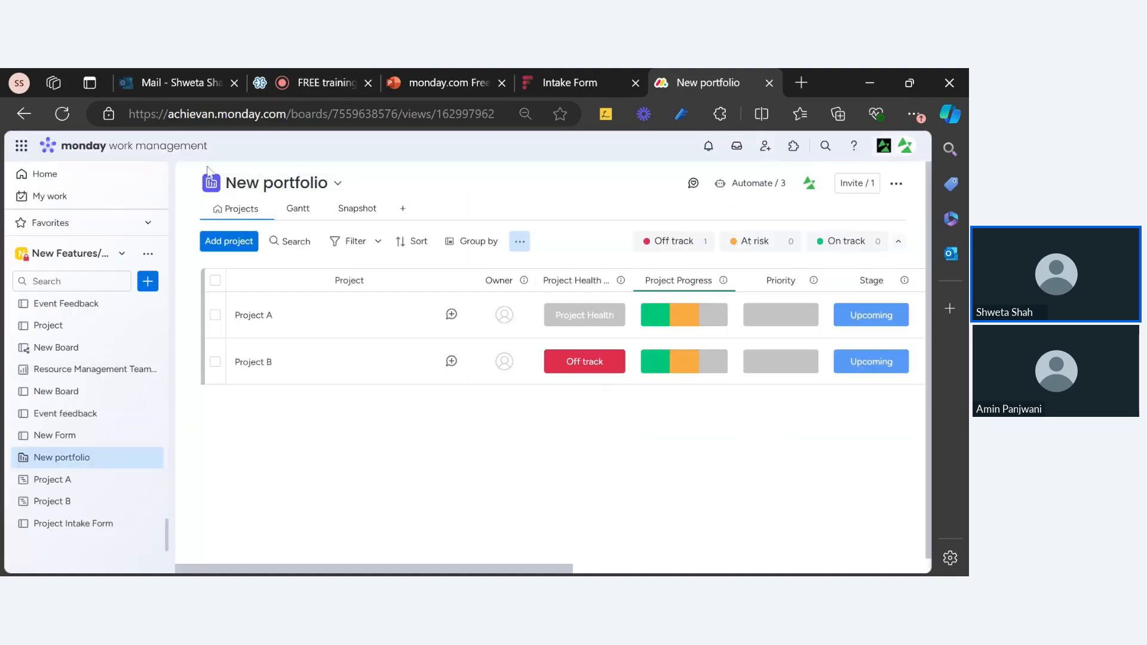
Reopen the Create a new project dialog and close it again without adding a project
left_click(226, 248)
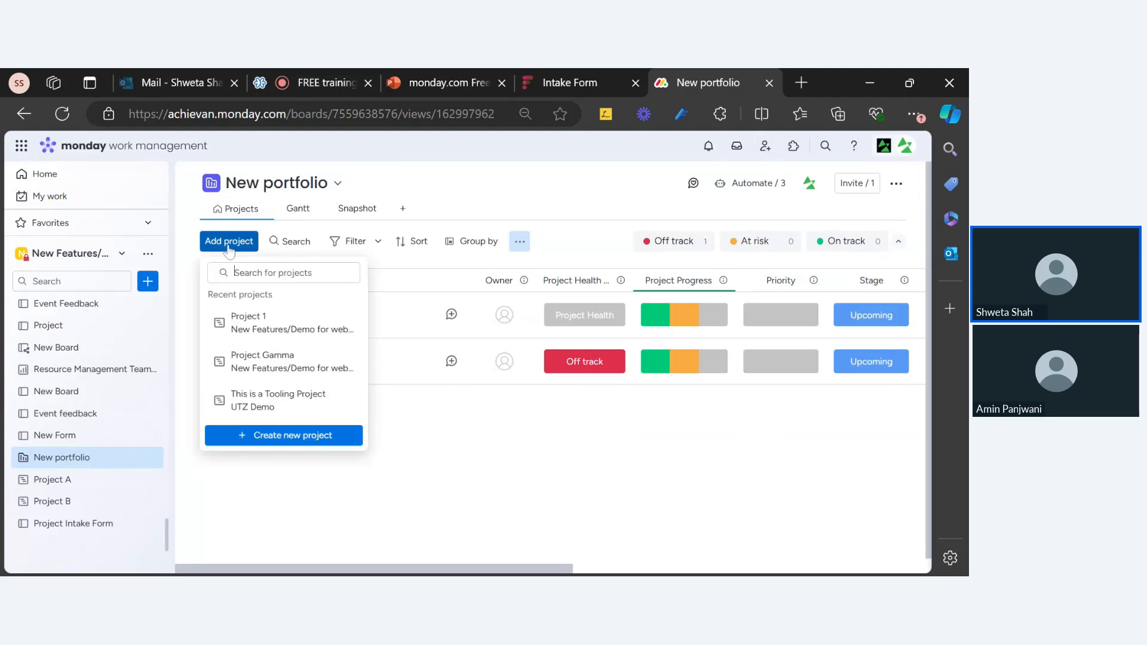
left_click(278, 438)
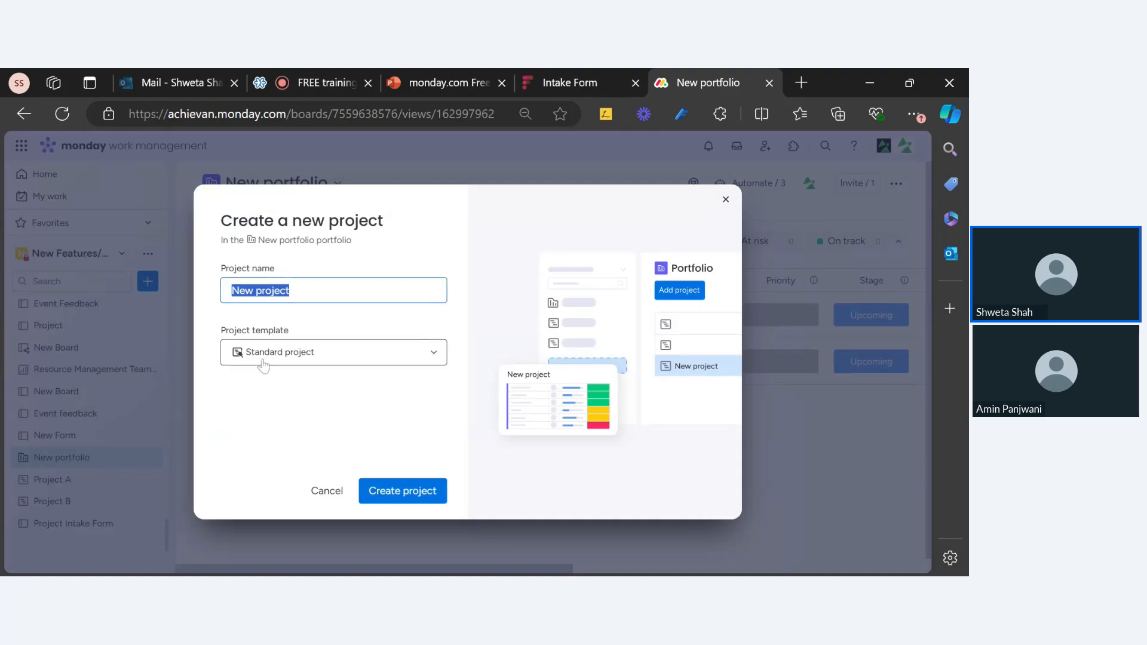
left_click(392, 489)
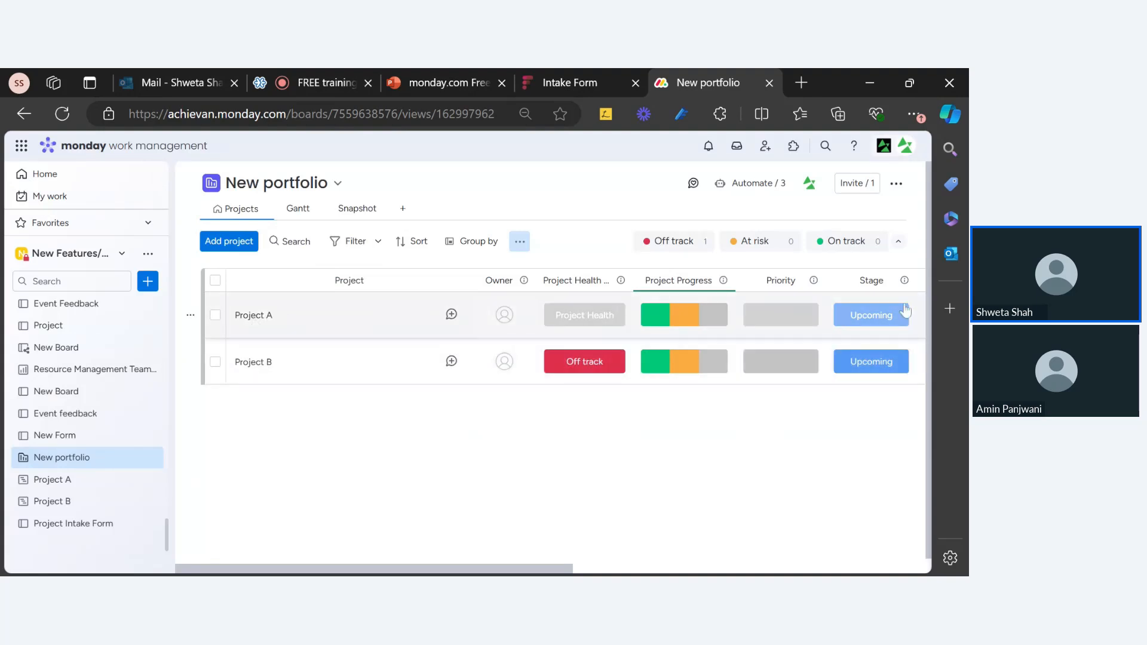
left_click(51, 479)
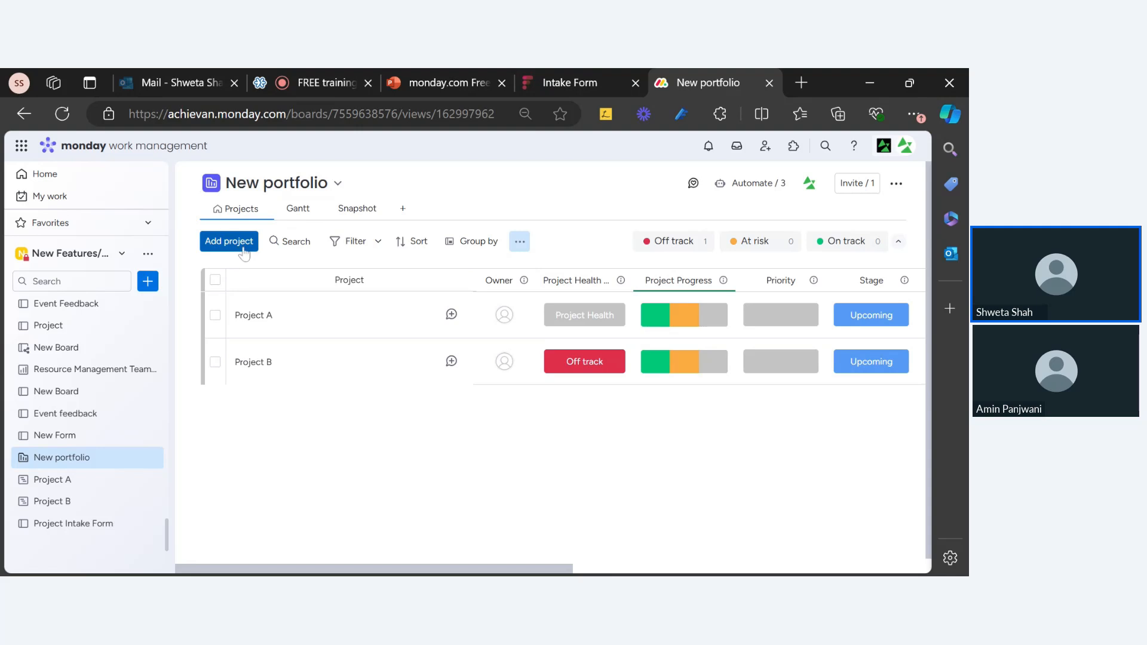
scroll(120, 469, "down", 3)
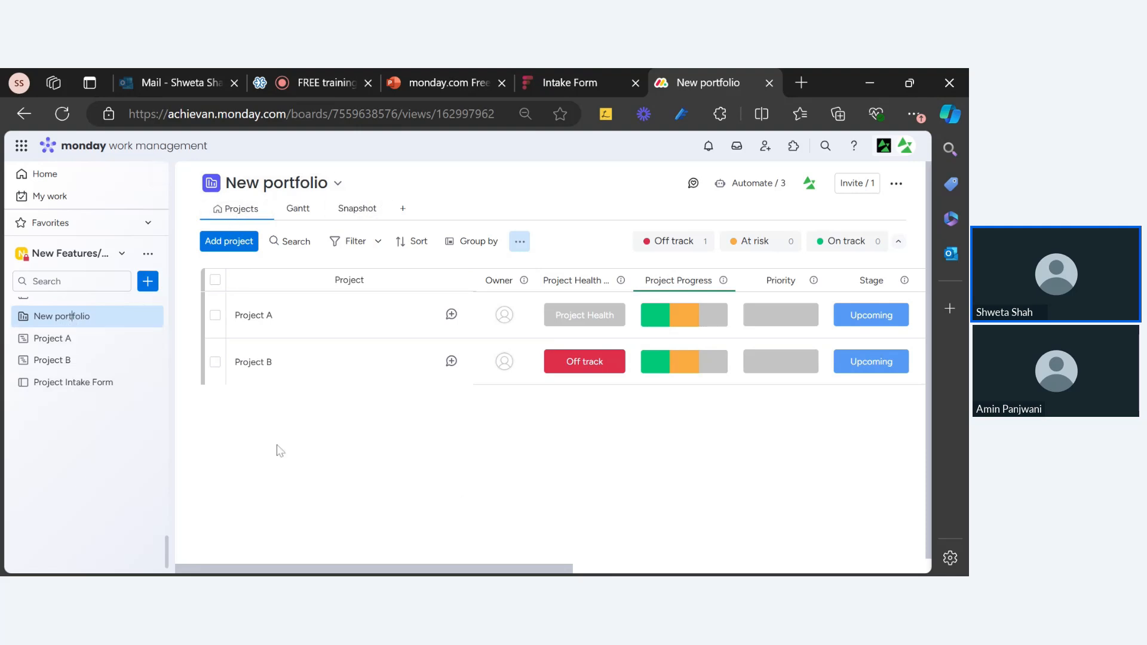
left_click(582, 88)
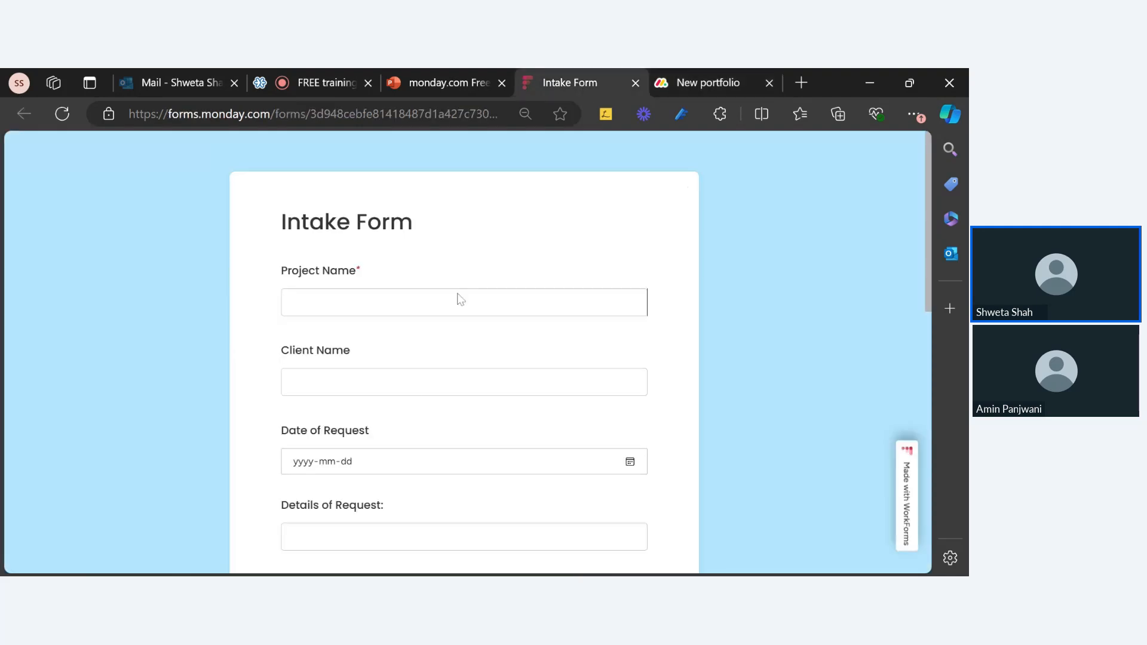
scroll(382, 305, "down", 8)
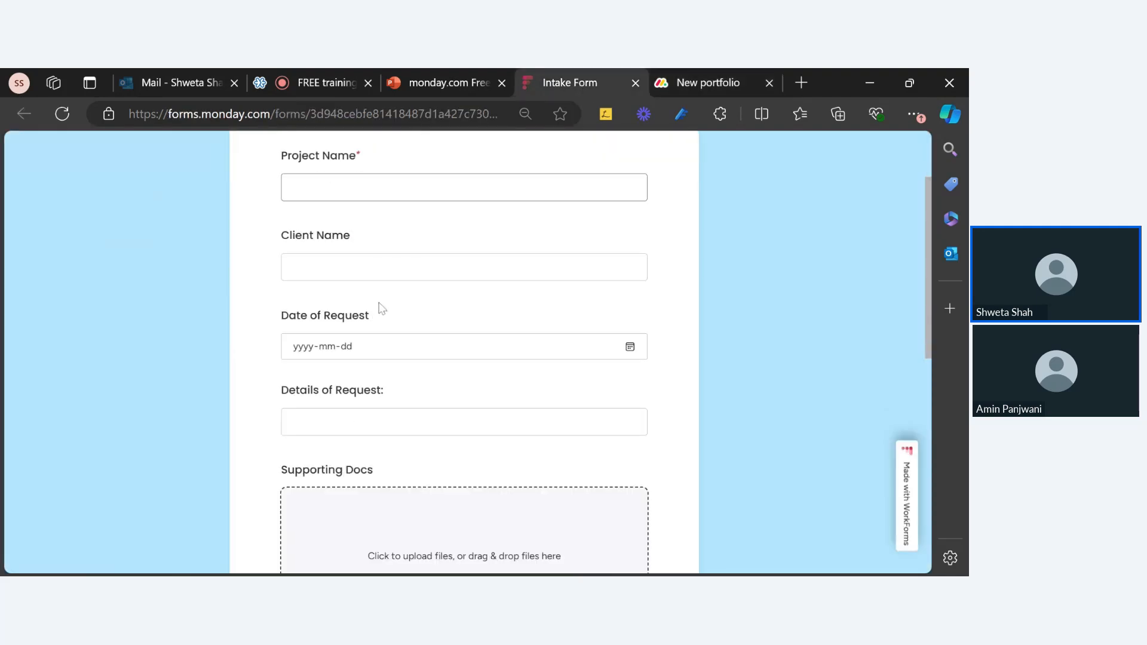
scroll(346, 546, "down", 3)
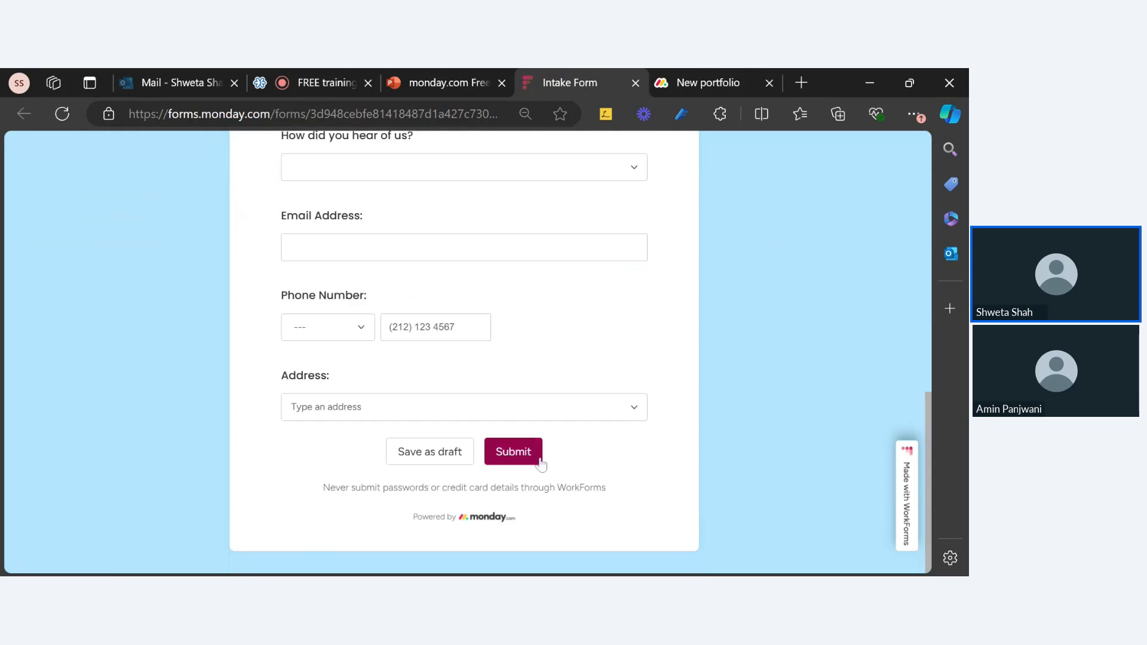
left_click(688, 84)
left_click(112, 388)
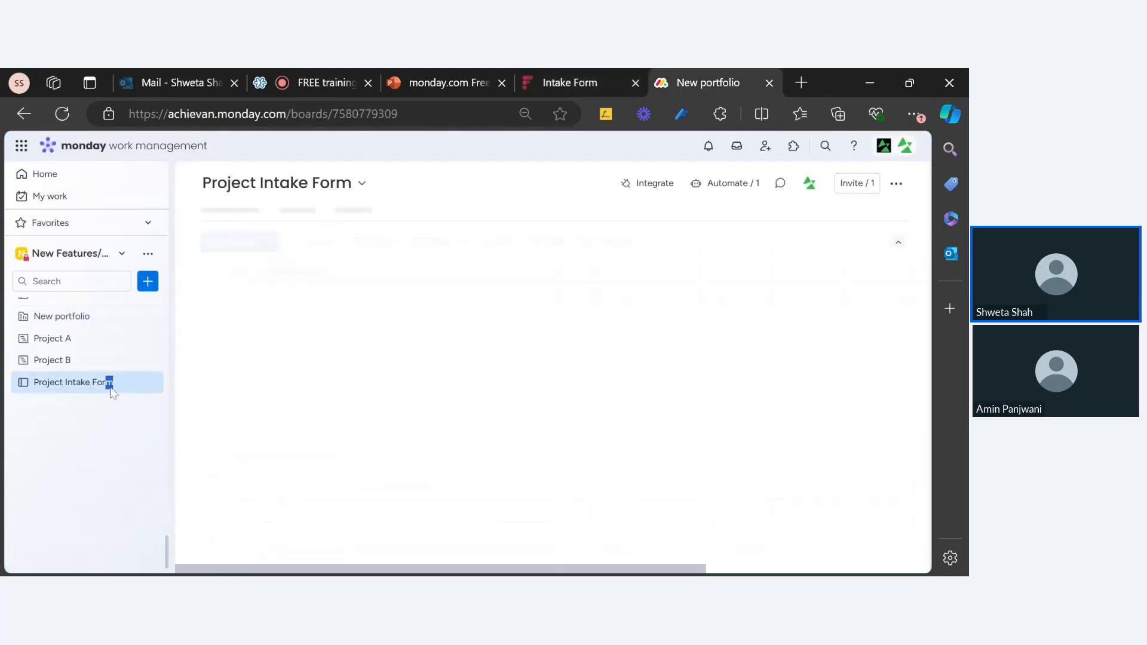
left_click_drag(302, 571, 915, 568)
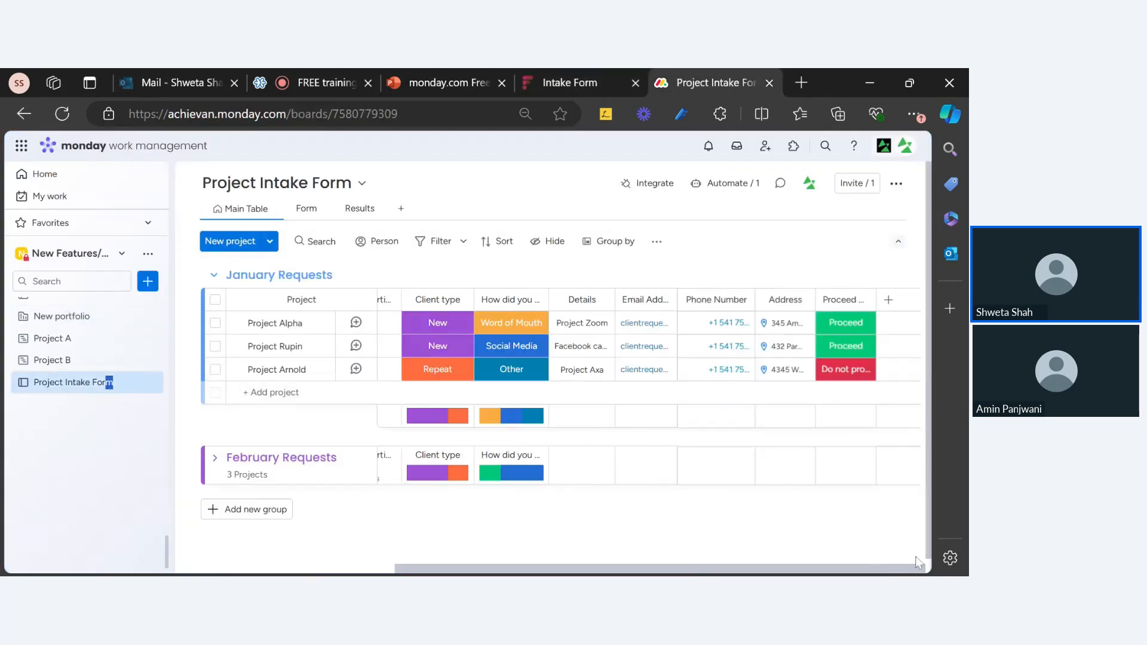
left_click(858, 331)
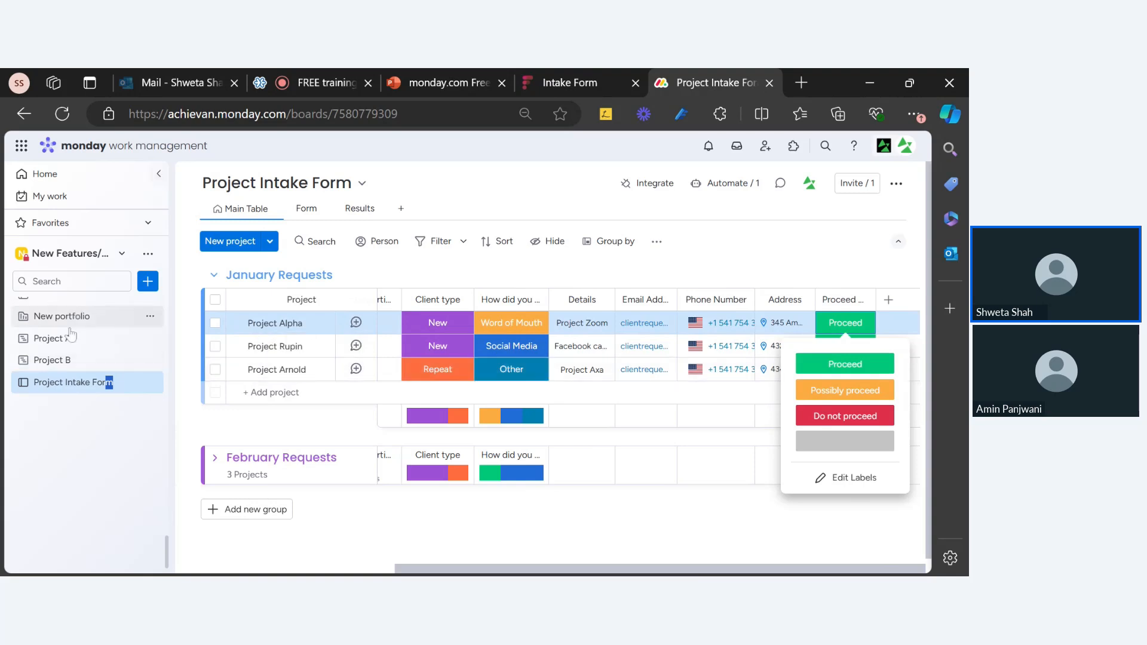
left_click(113, 319)
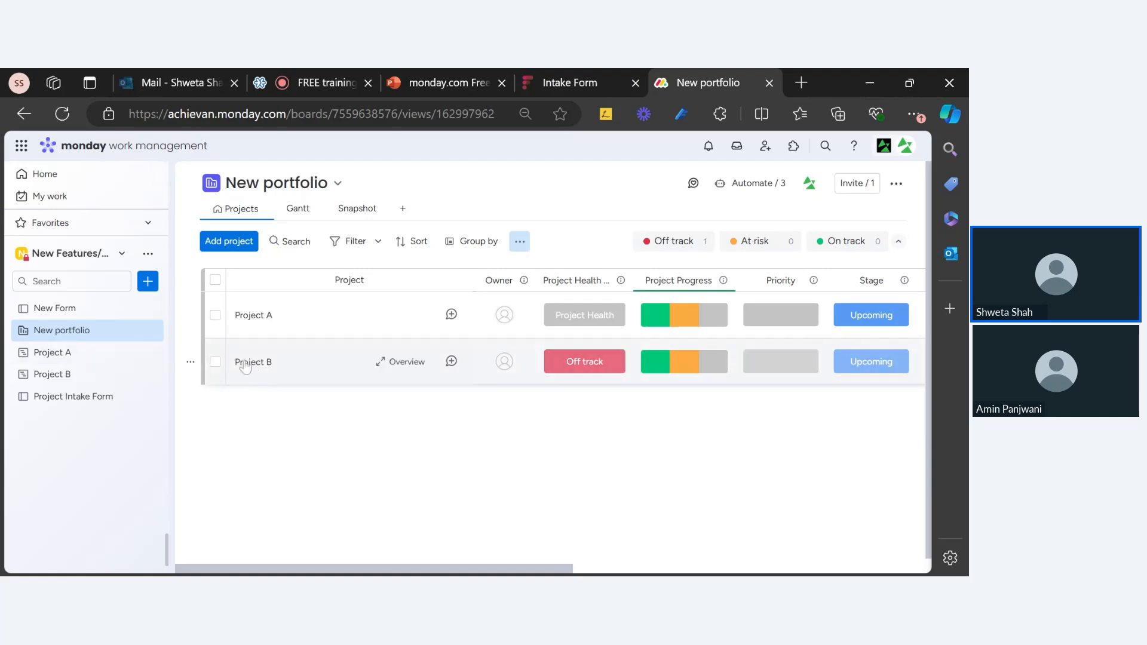
left_click_drag(544, 569, 900, 569)
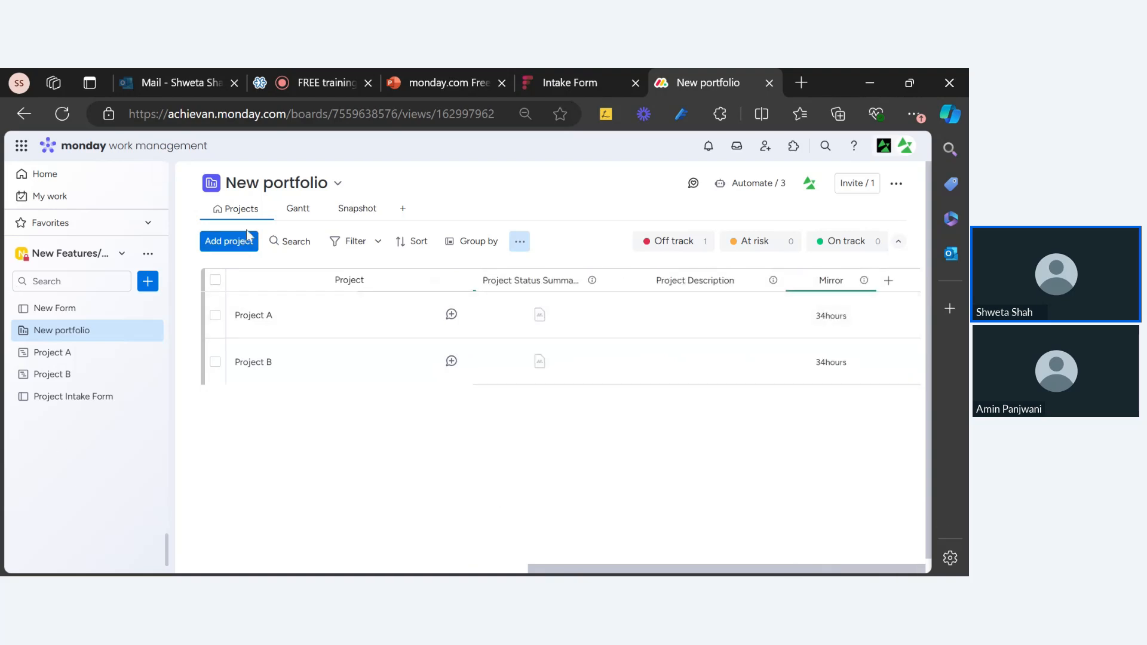
left_click_drag(564, 571, 209, 571)
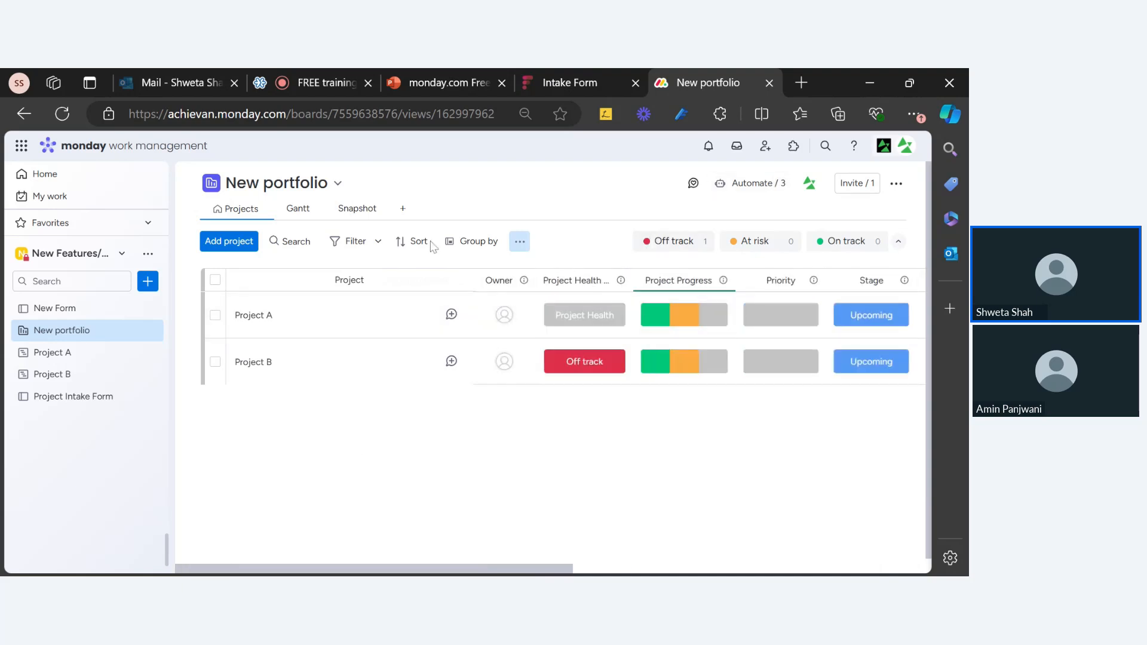
left_click(76, 398)
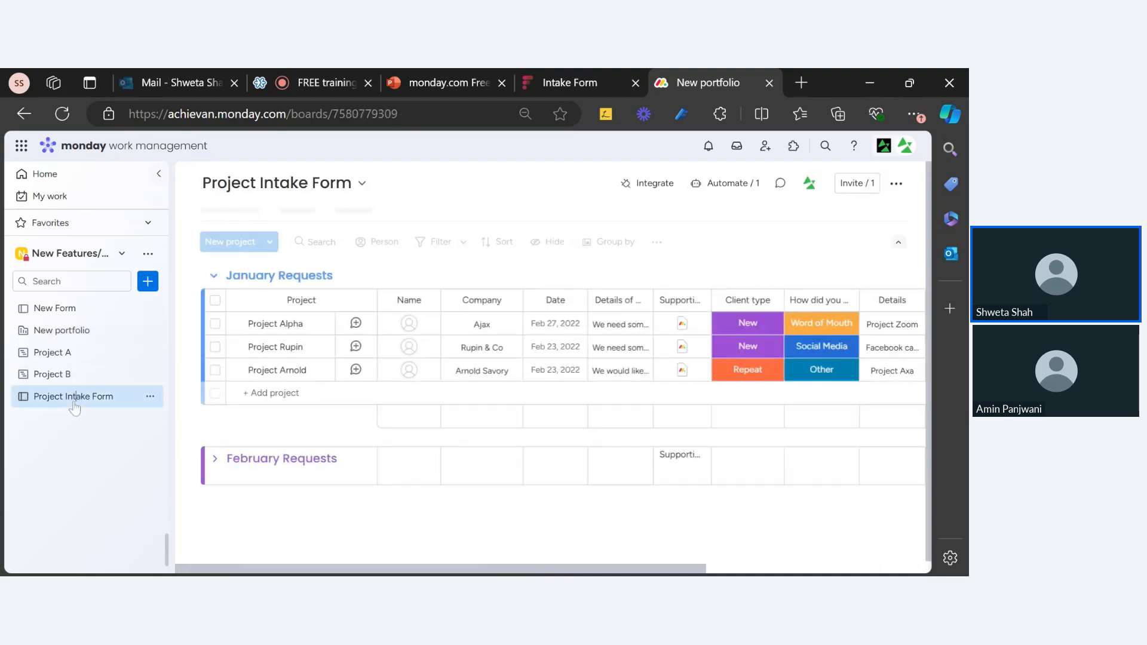
left_click(720, 189)
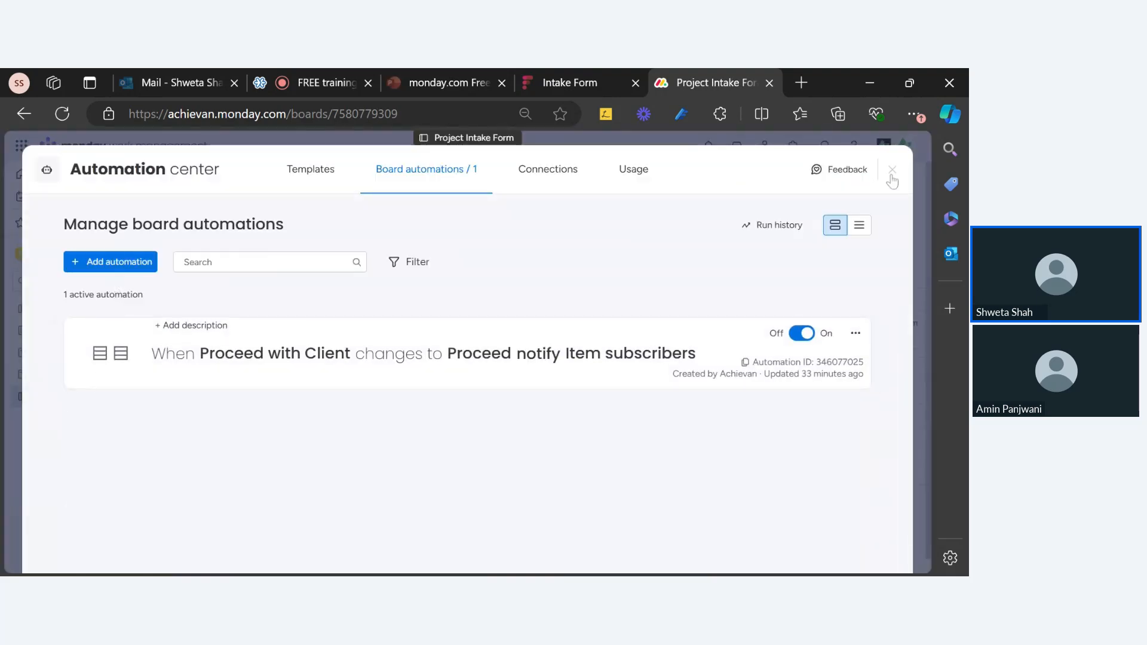
left_click(891, 179)
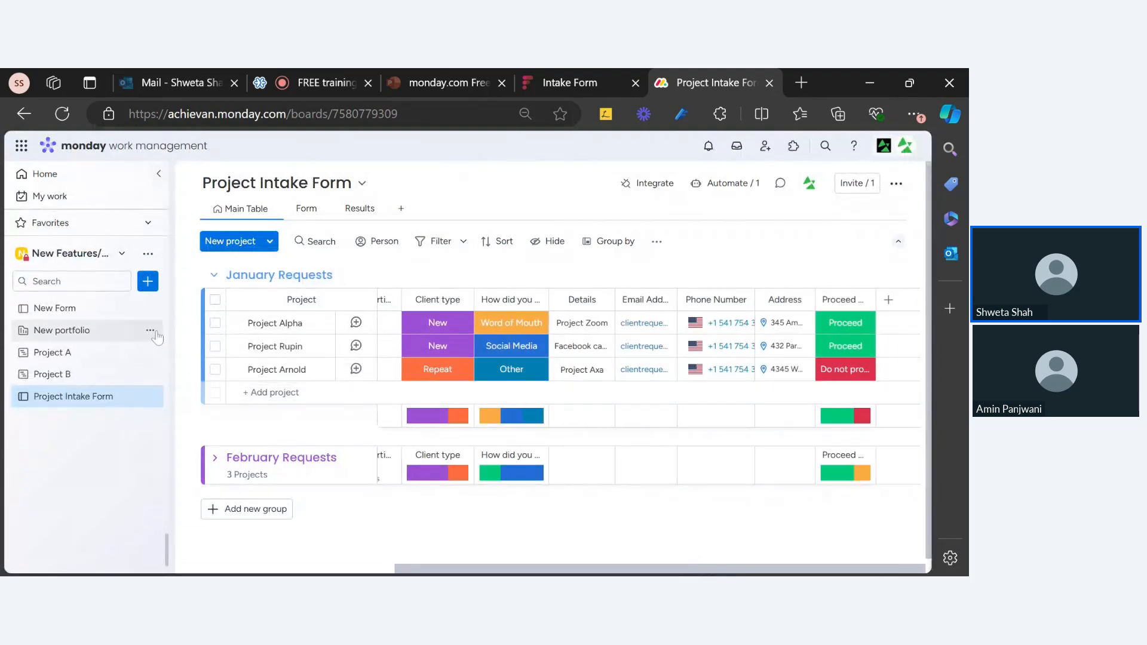
left_click(76, 338)
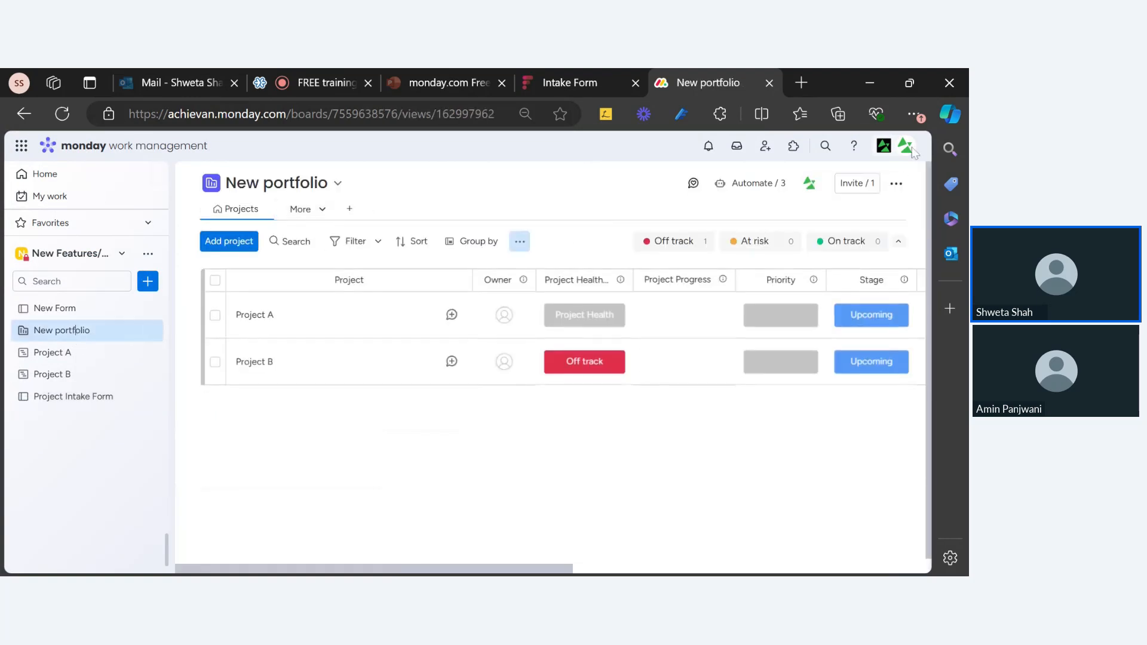
Review New portfolio's three automations, then open Project Intake Form's automations
left_click(759, 182)
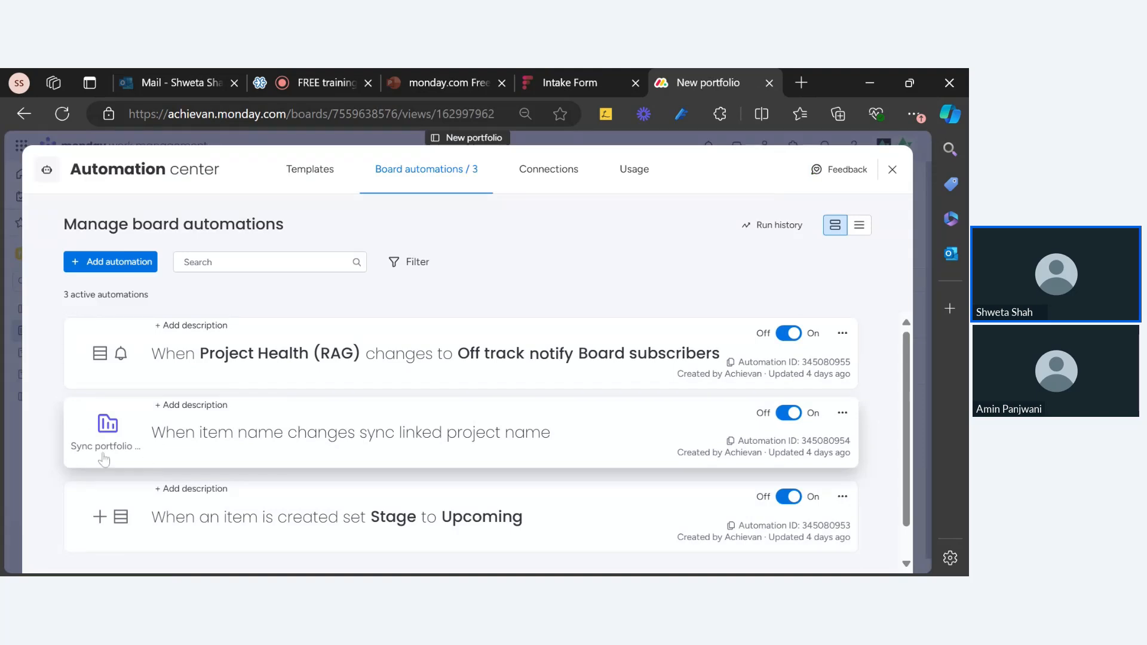
scroll(303, 435, "down", 1)
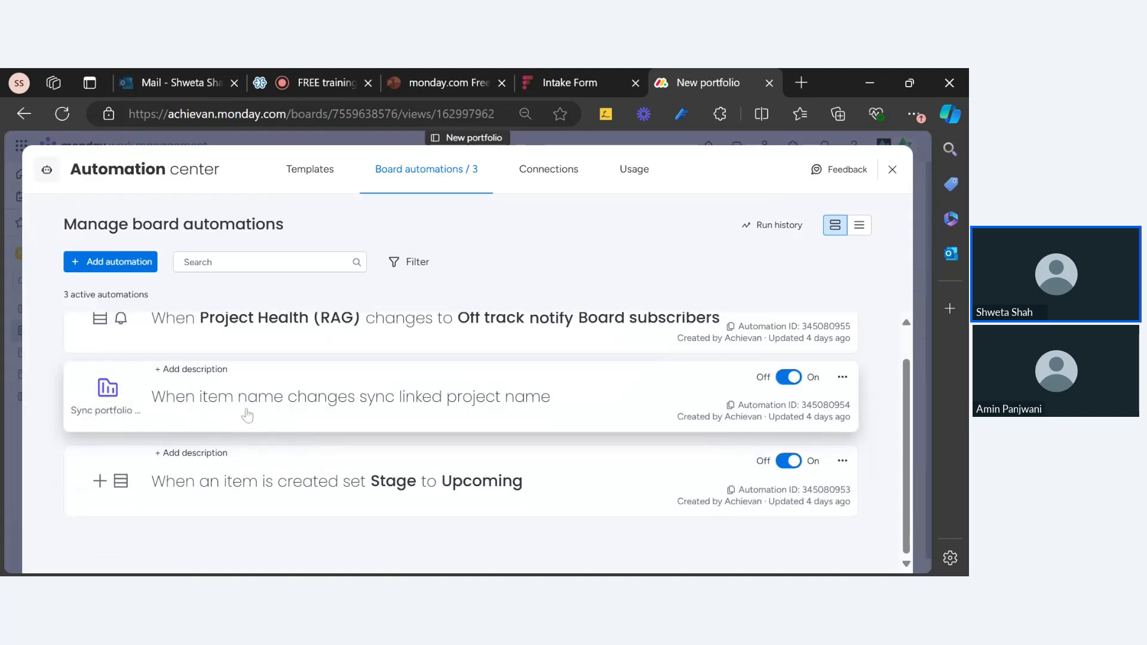
left_click(890, 173)
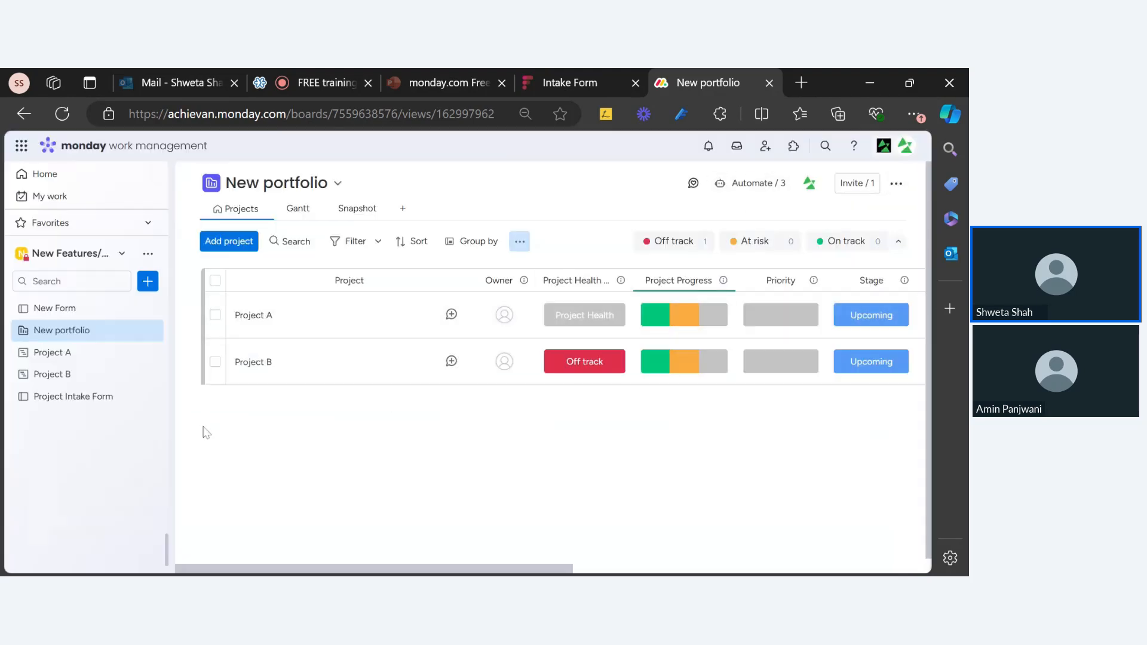
left_click(82, 396)
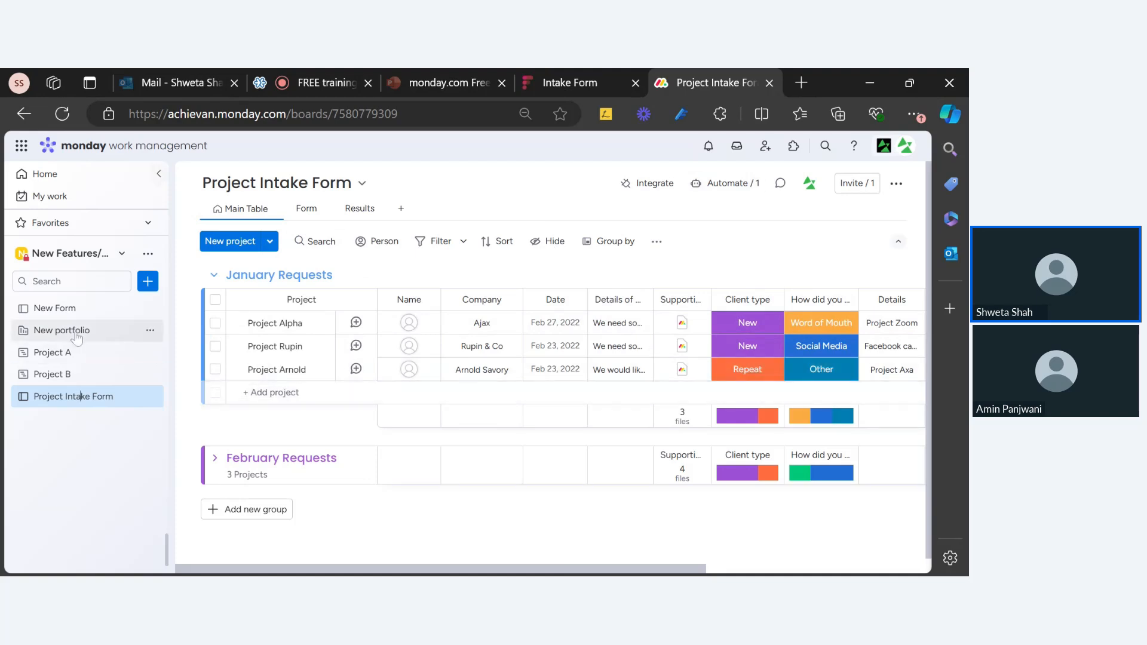
left_click(724, 184)
Add an automation triggered when Proceed with Client changes to Proceed
left_click(153, 261)
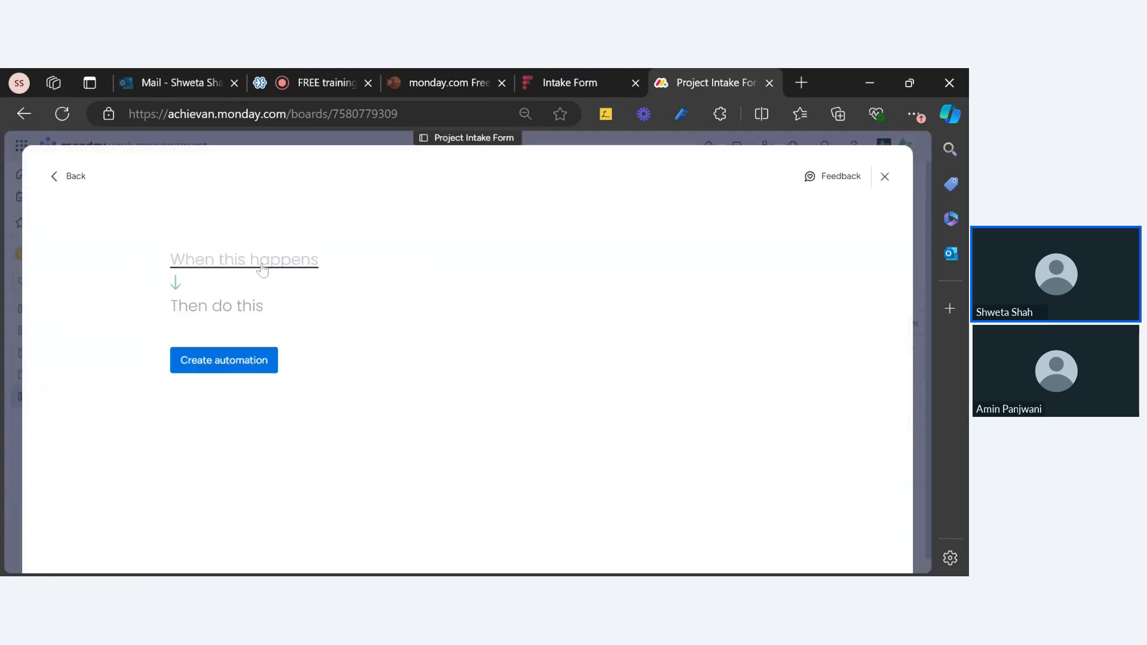
left_click(272, 267)
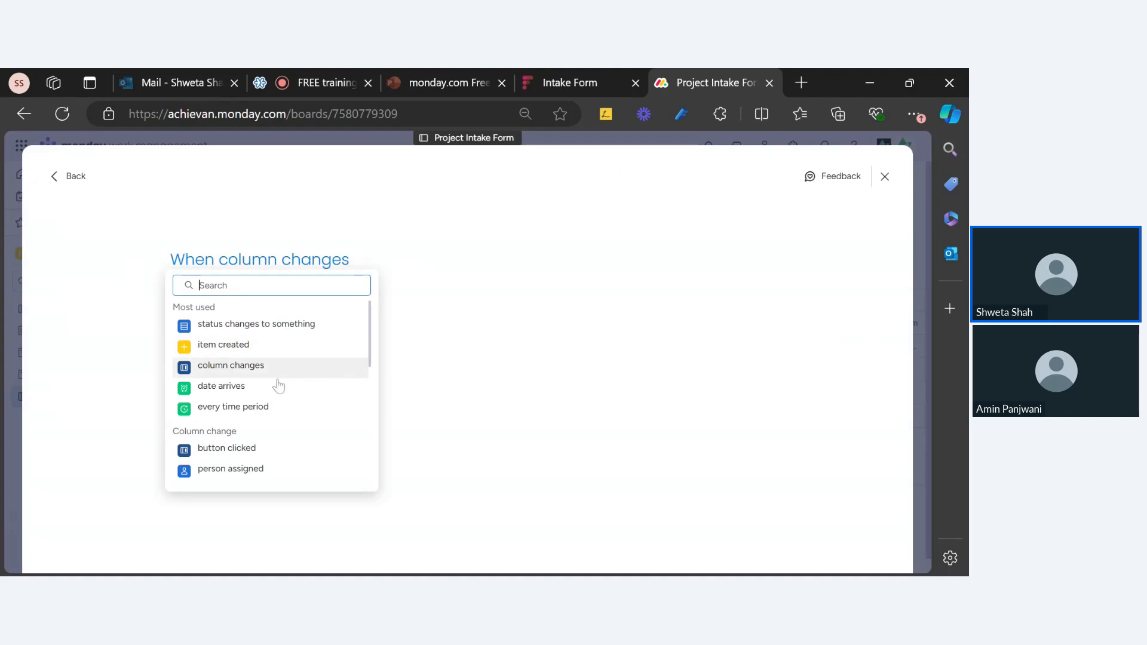
left_click(291, 320)
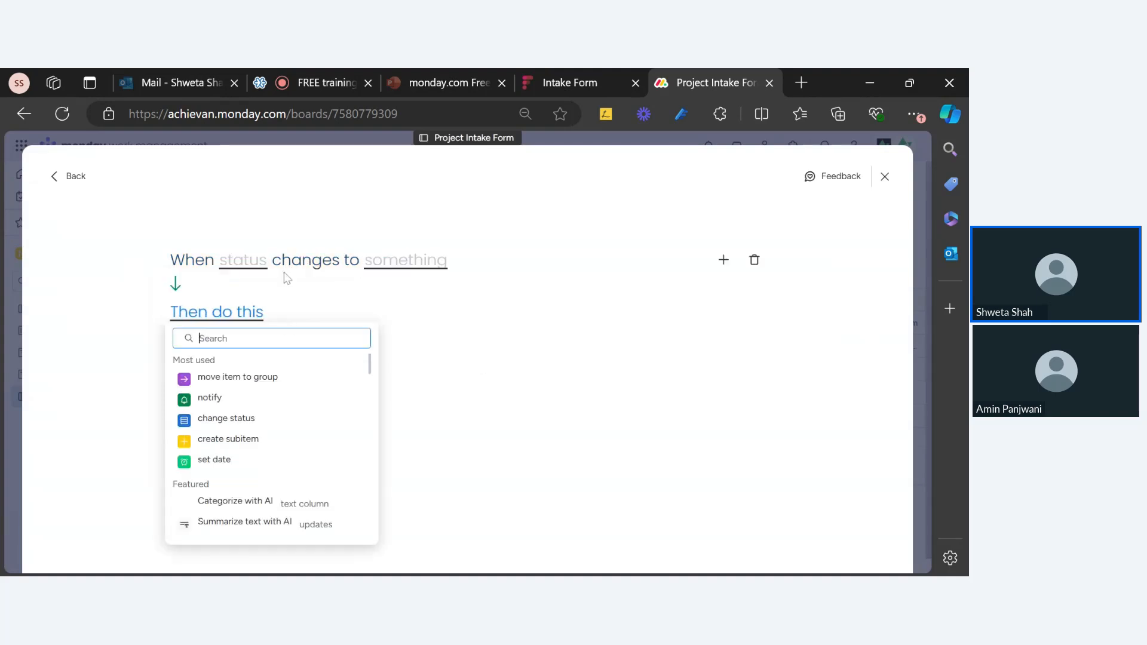
left_click(253, 267)
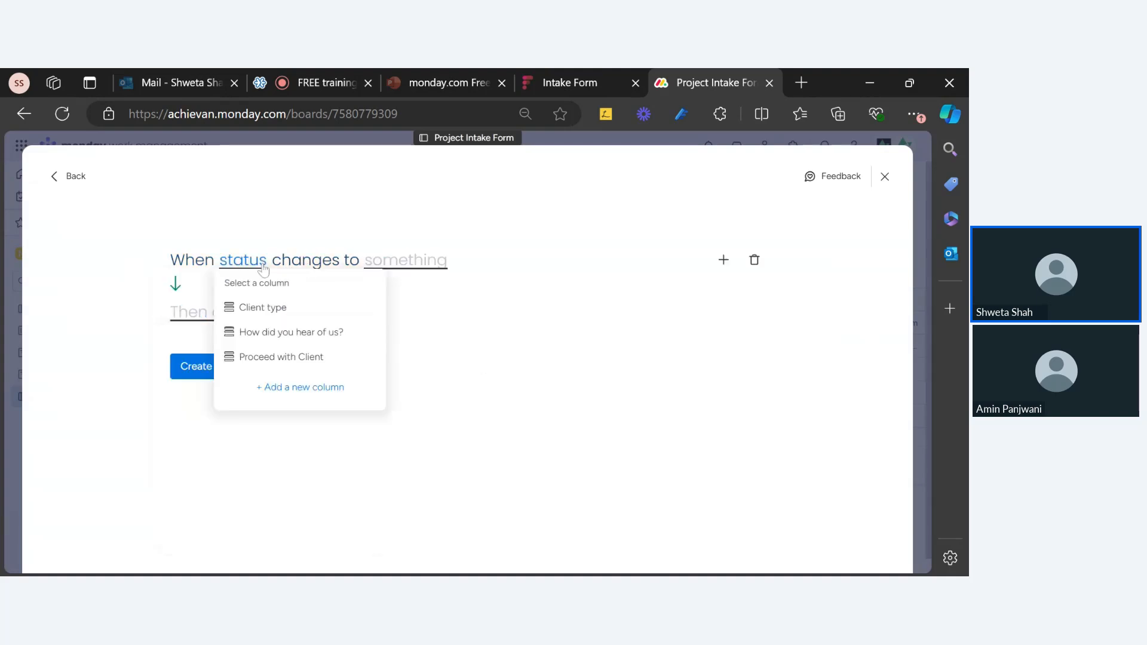
left_click(277, 358)
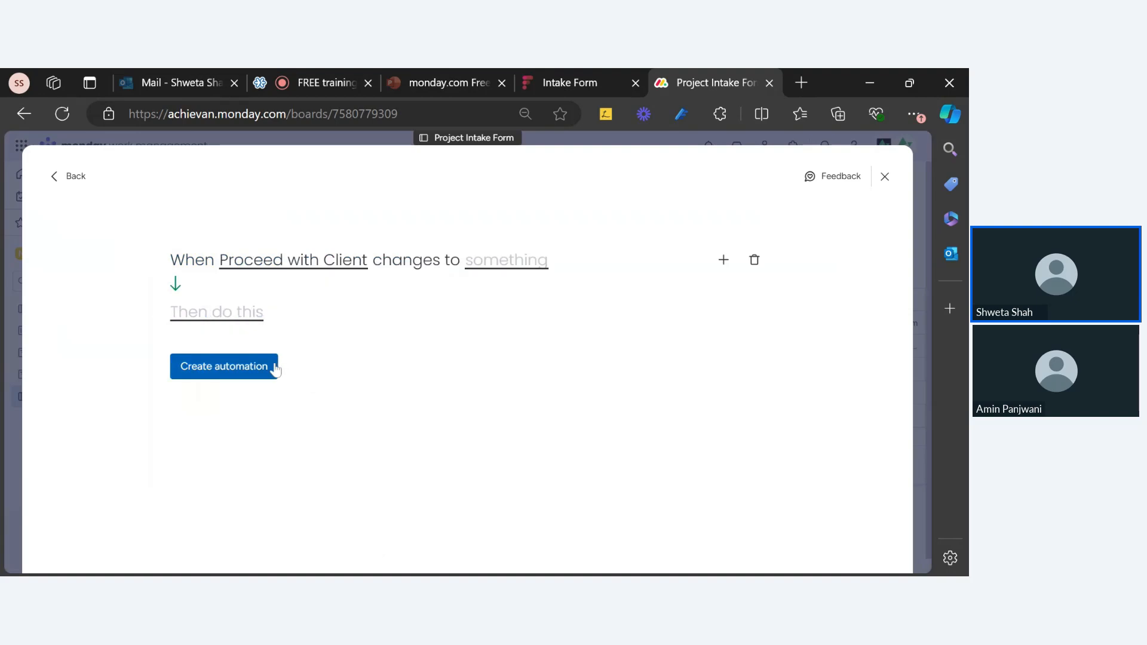
left_click(499, 262)
left_click(531, 332)
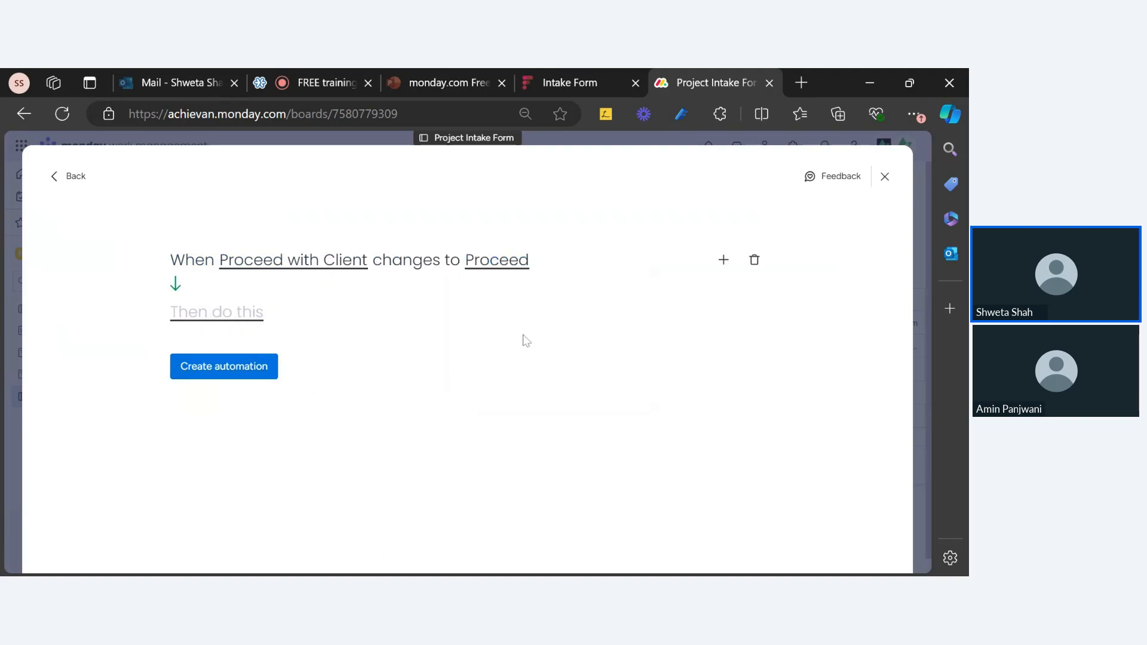
left_click(233, 316)
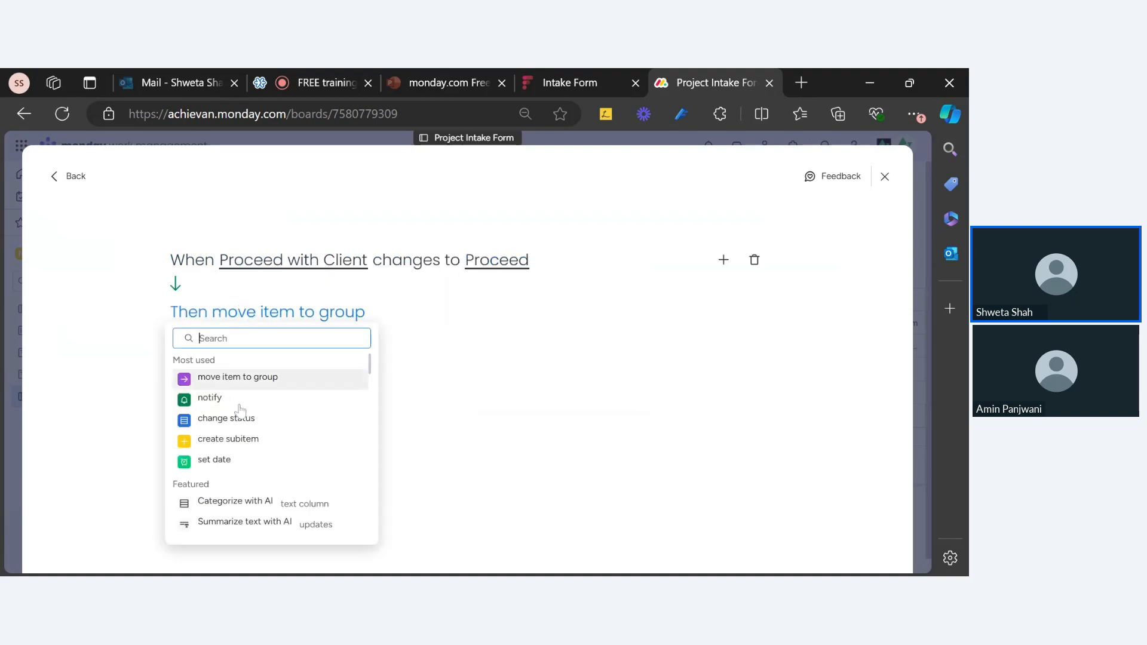
type("crea")
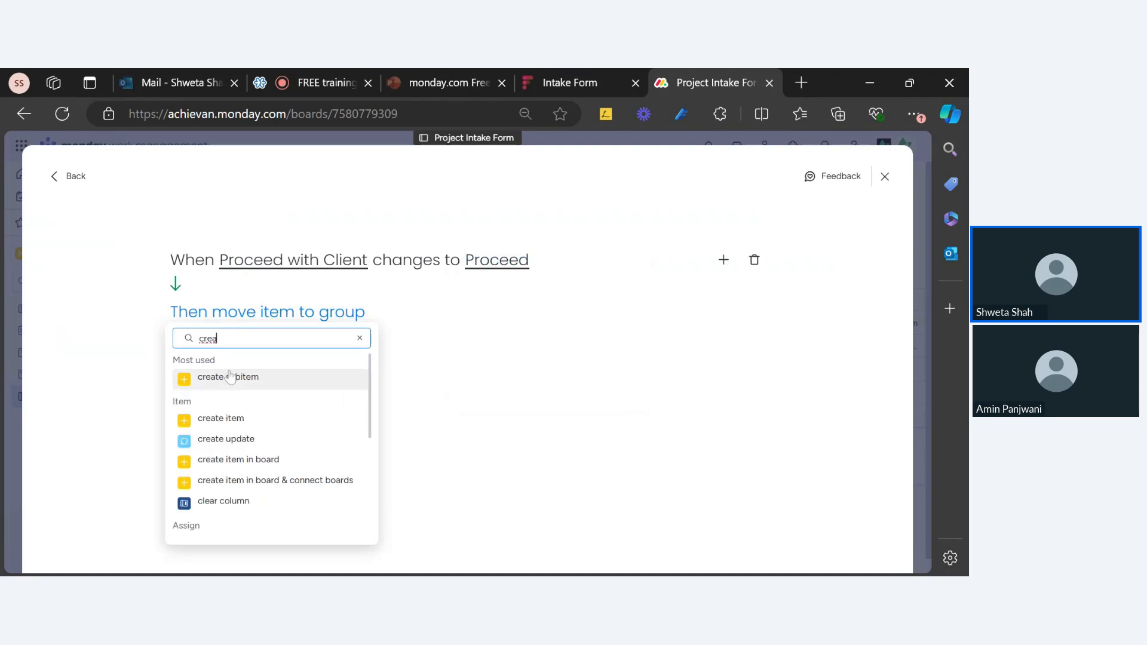
left_click(242, 418)
left_click(279, 326)
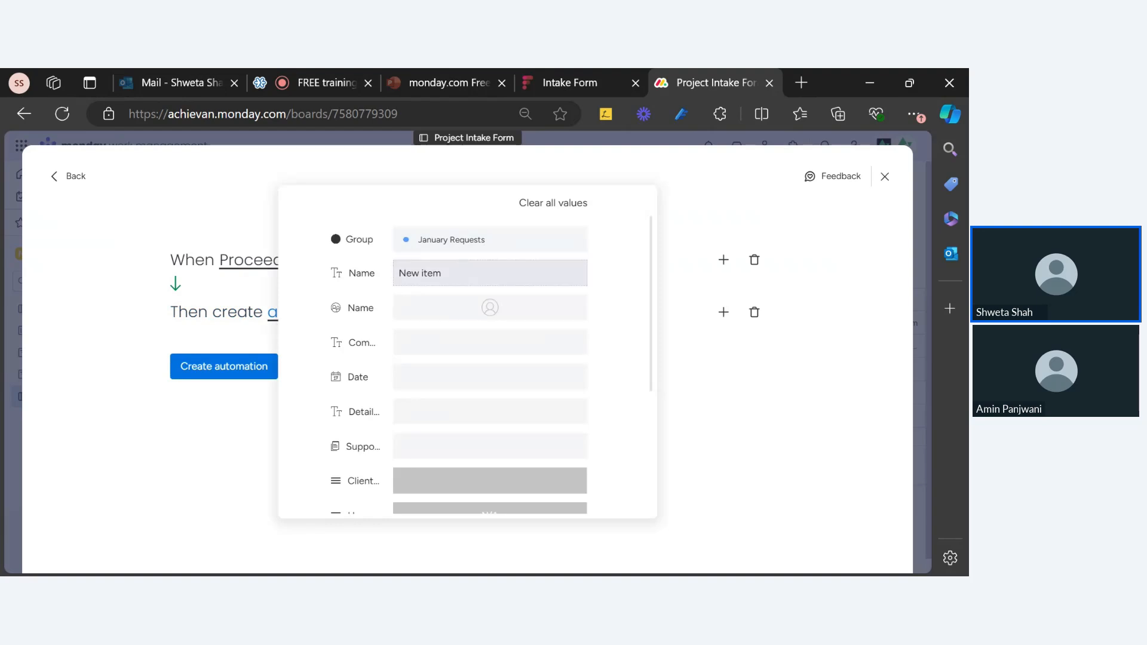
triple_click(435, 274)
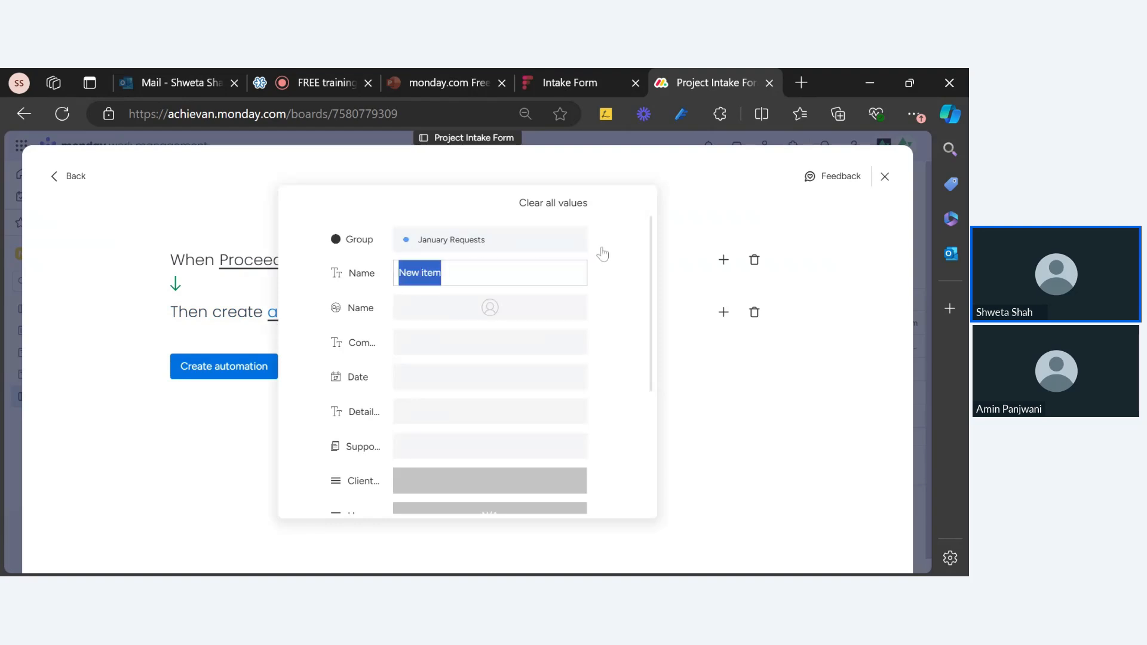
key("BackSpace")
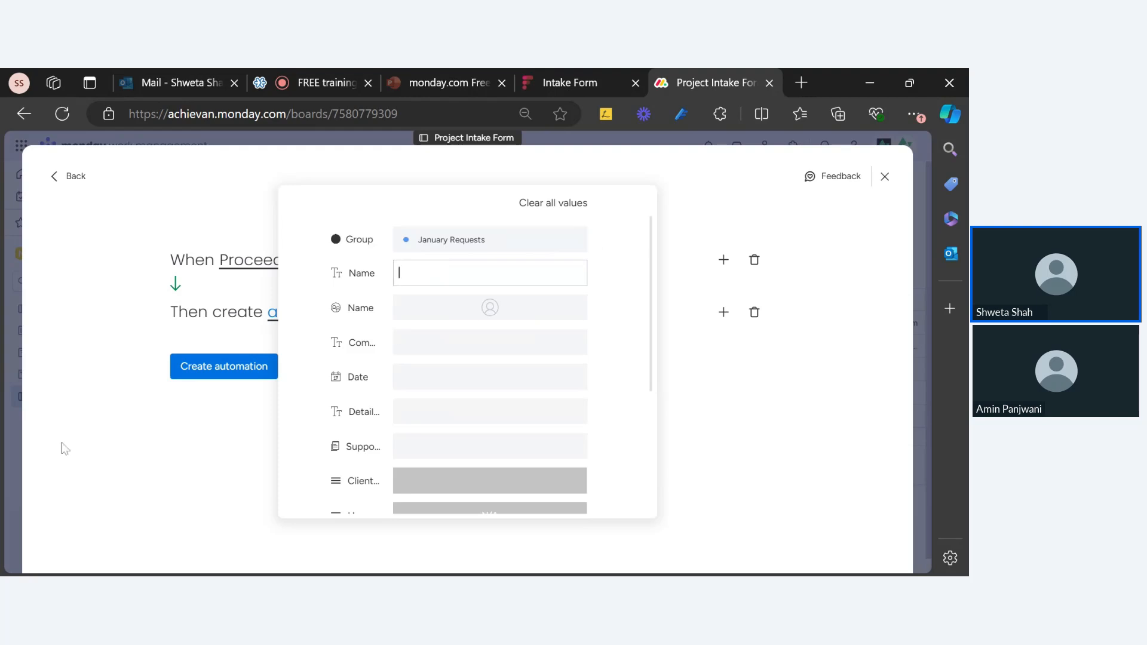
left_click(146, 445)
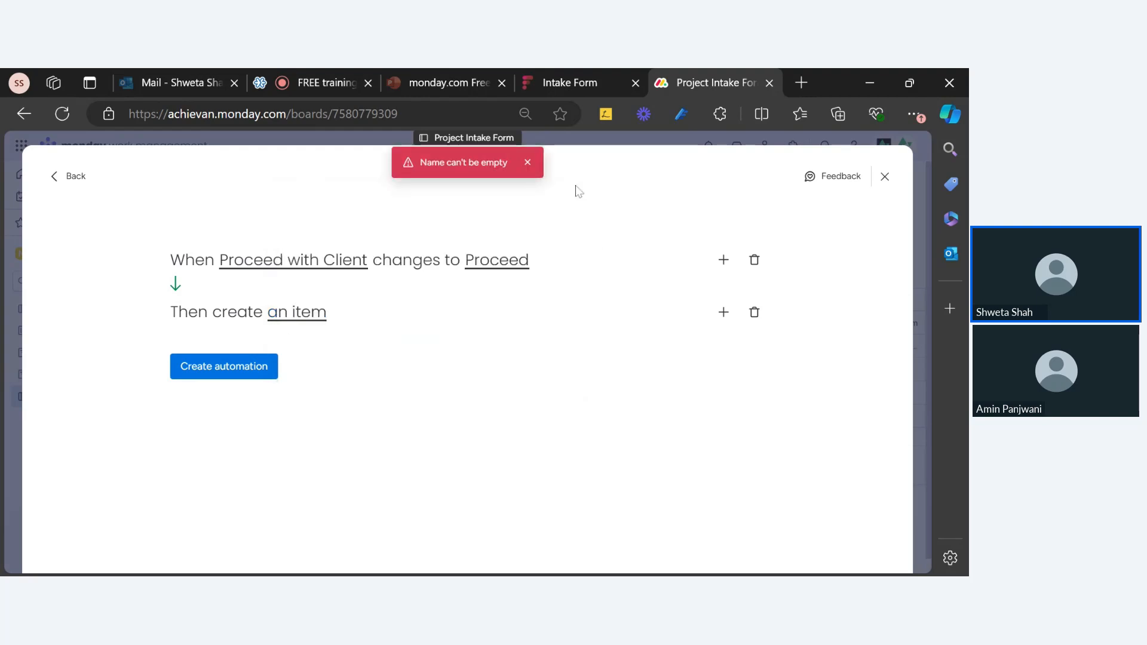
left_click(527, 162)
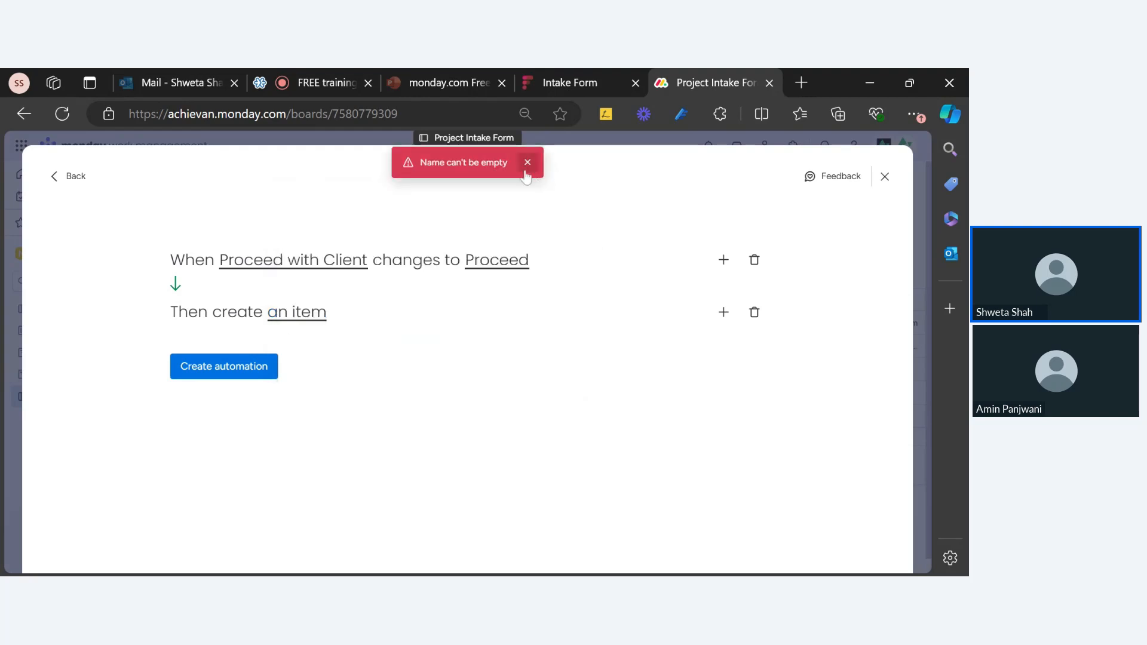
left_click(288, 325)
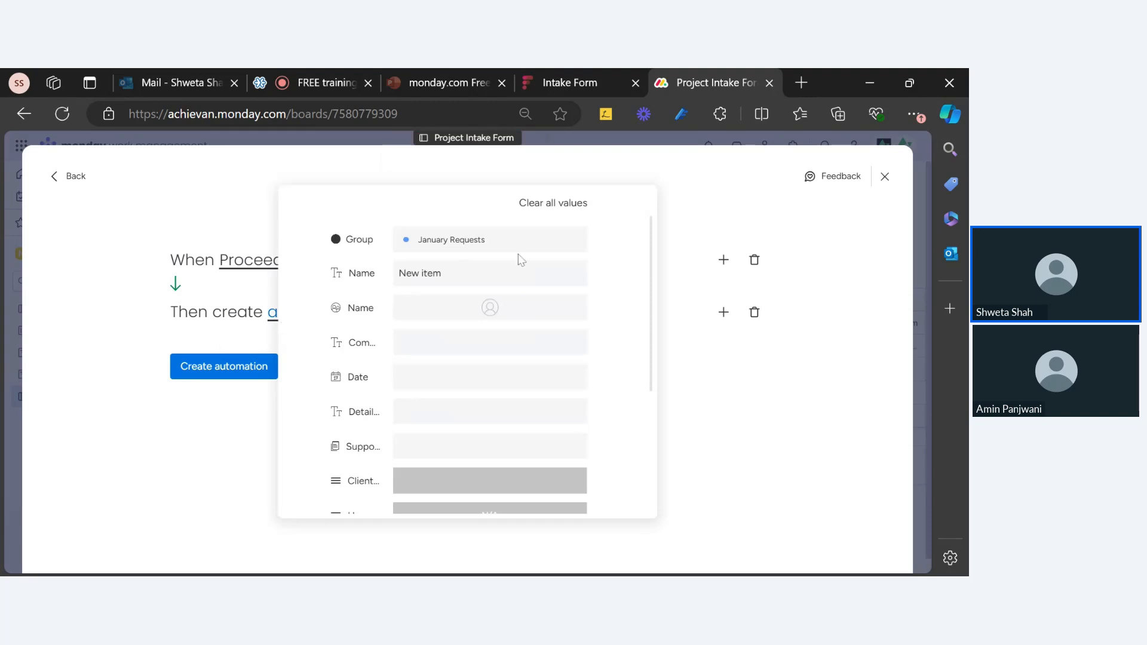
left_click(754, 312)
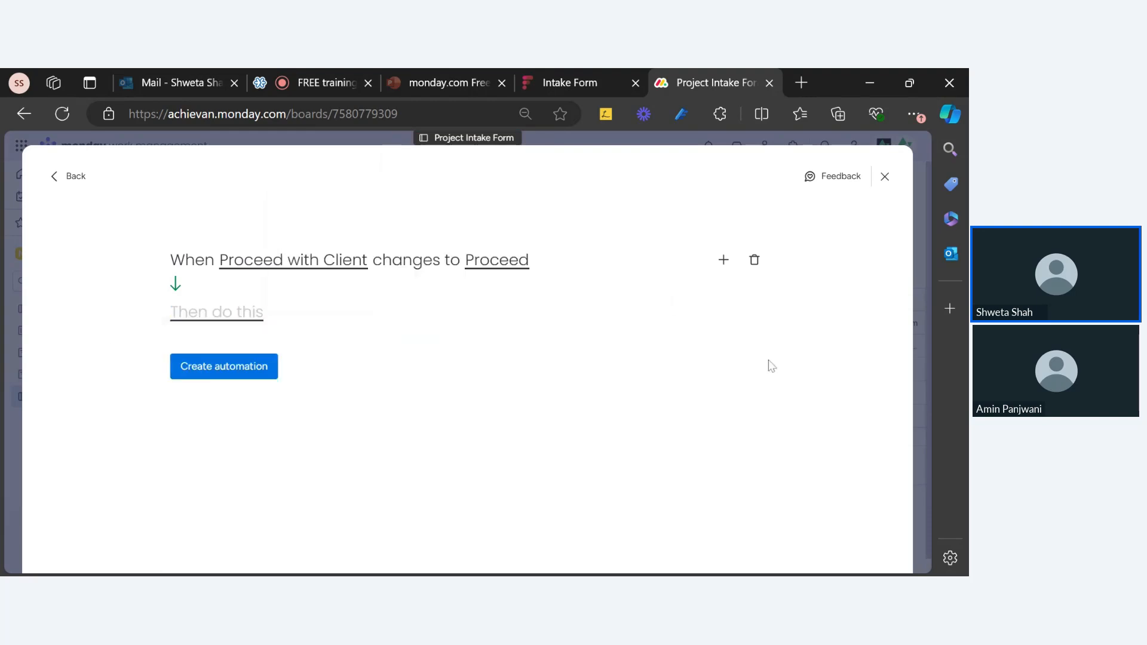
Change the action to create an item in another board, searching 'new port' to target New portfolio
left_click(246, 316)
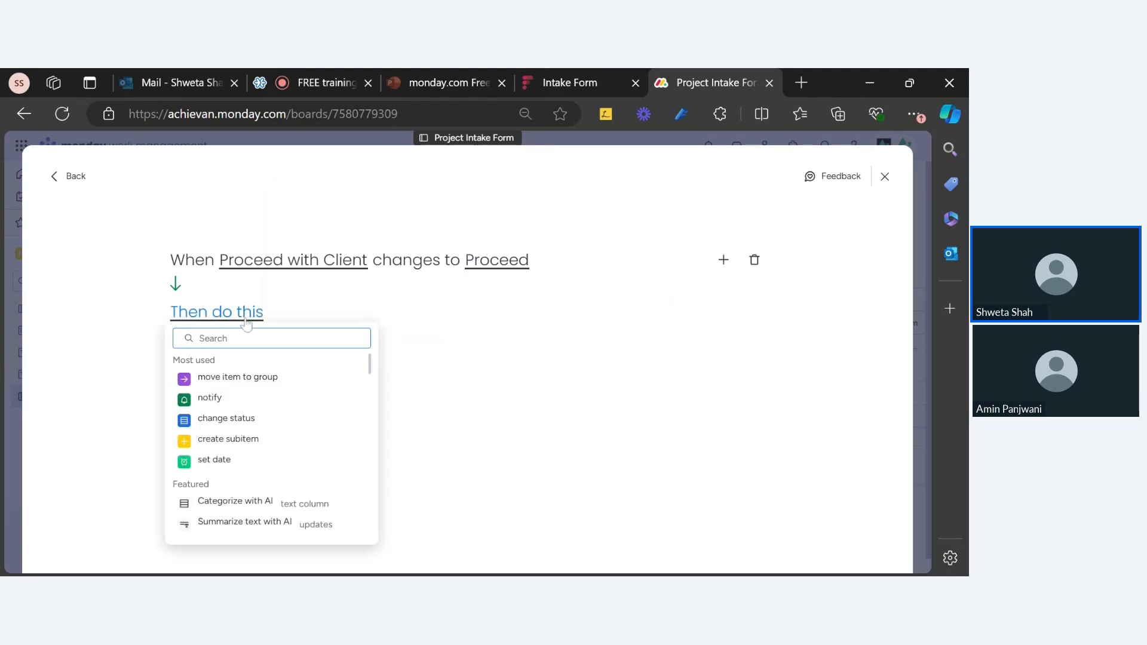
type("create")
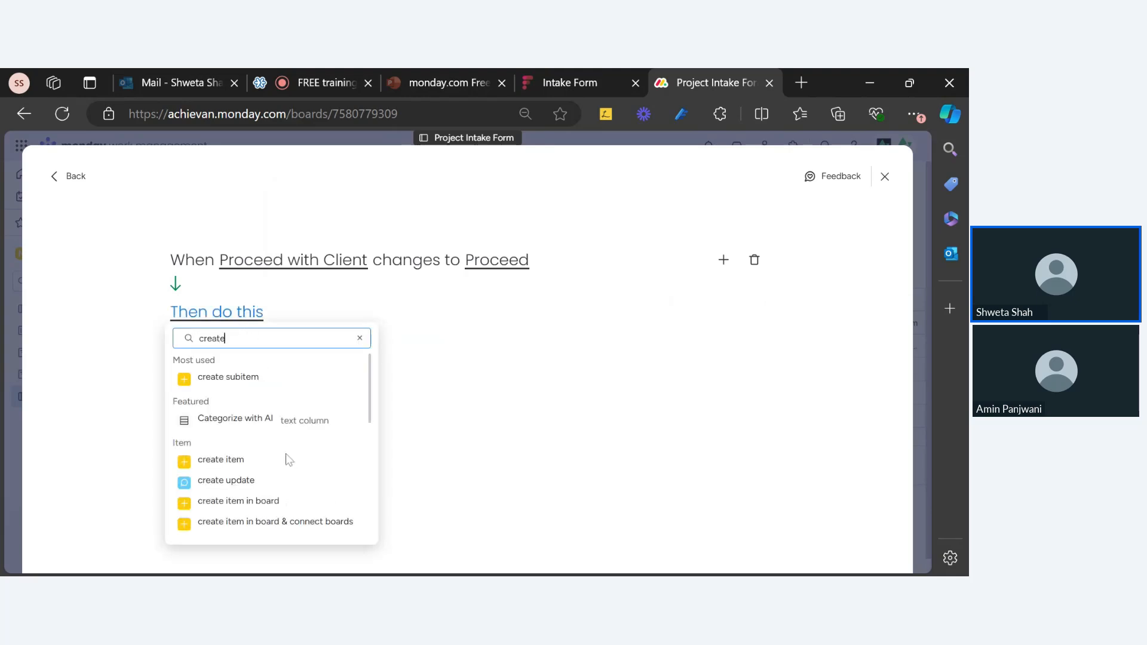
left_click(266, 500)
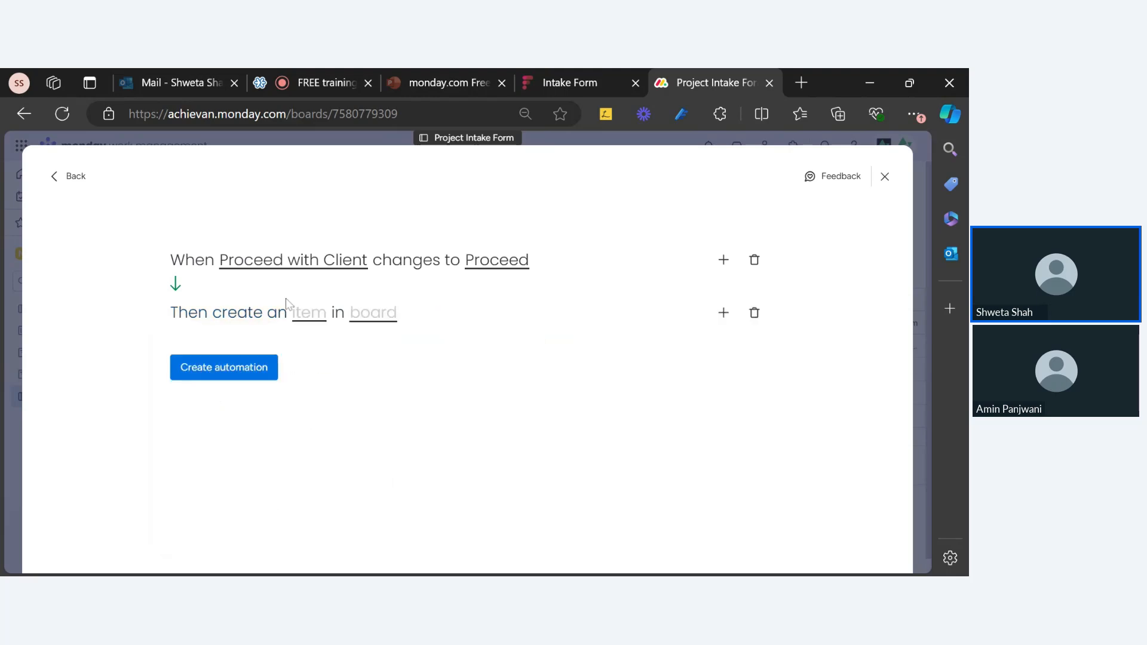
left_click(387, 318)
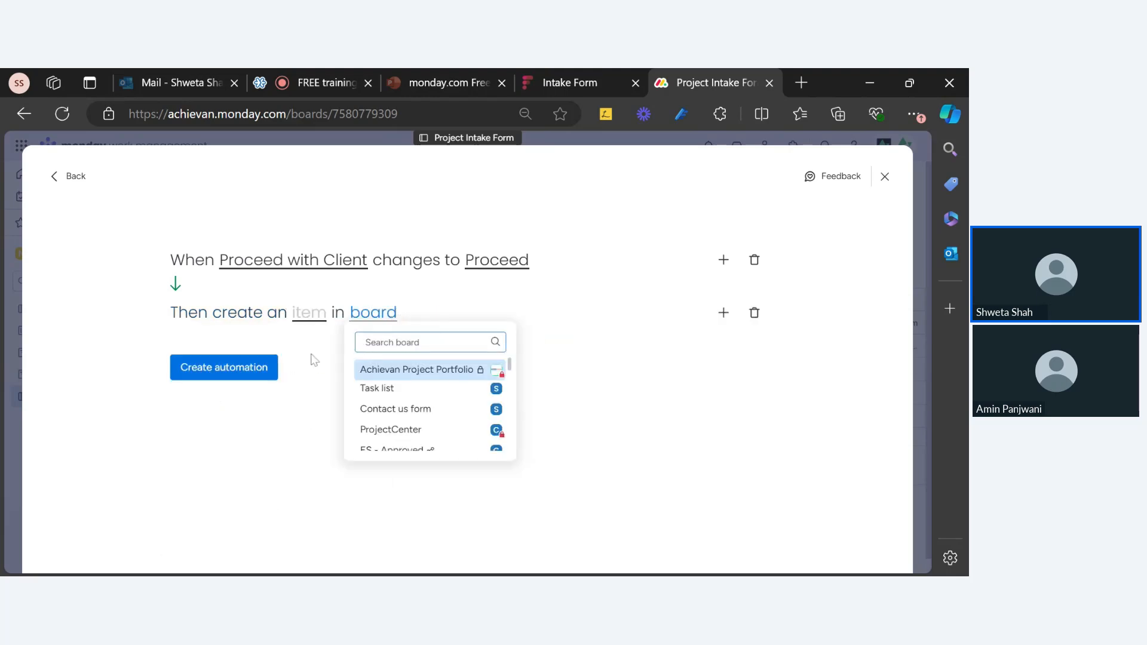
left_click(312, 321)
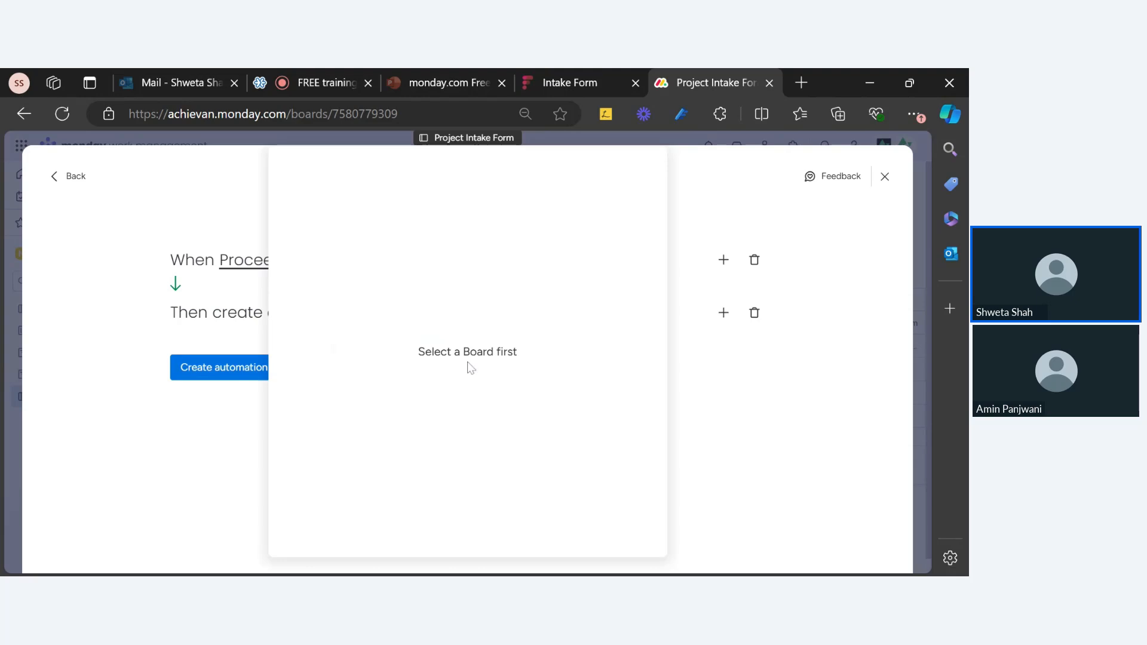
left_click(725, 376)
left_click(390, 323)
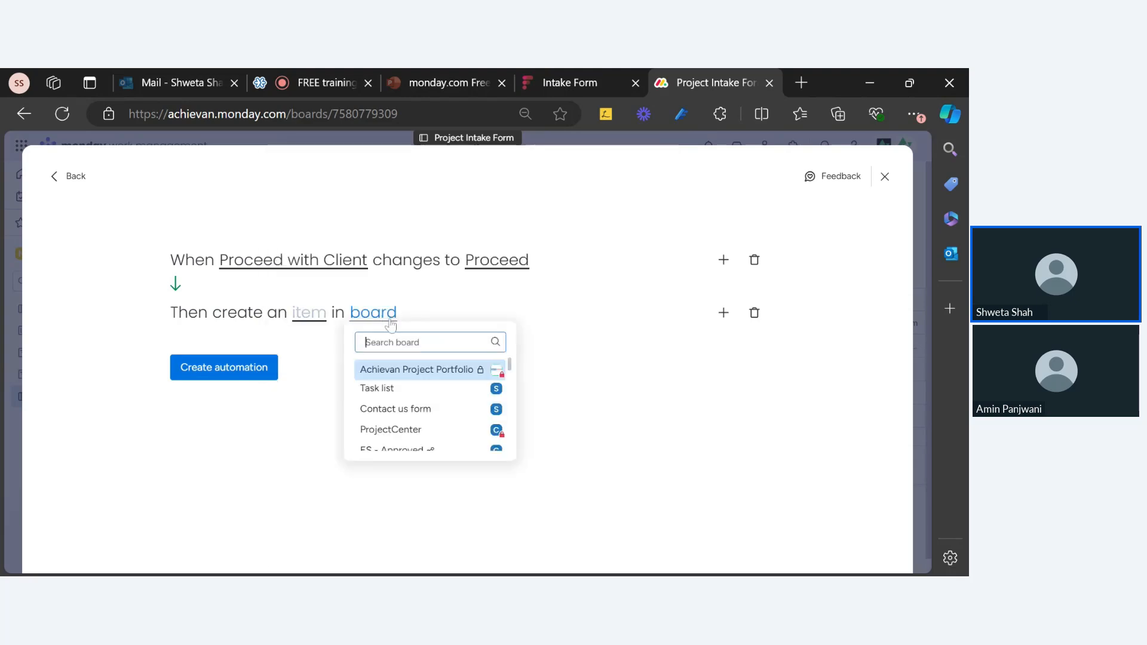
type("new port")
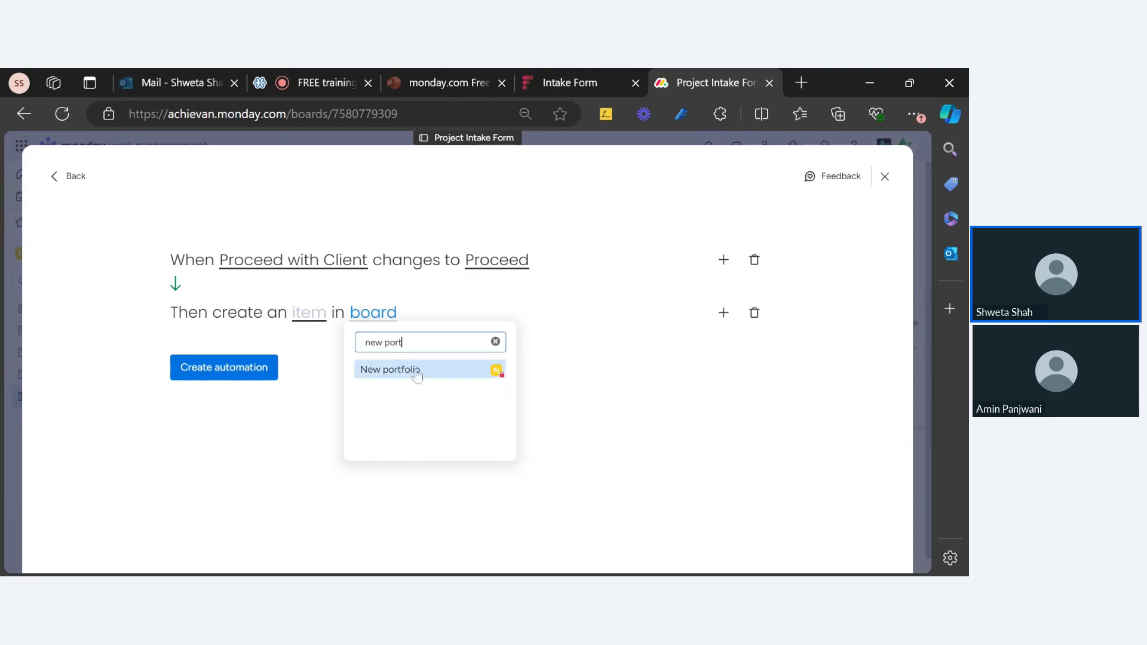
left_click(417, 372)
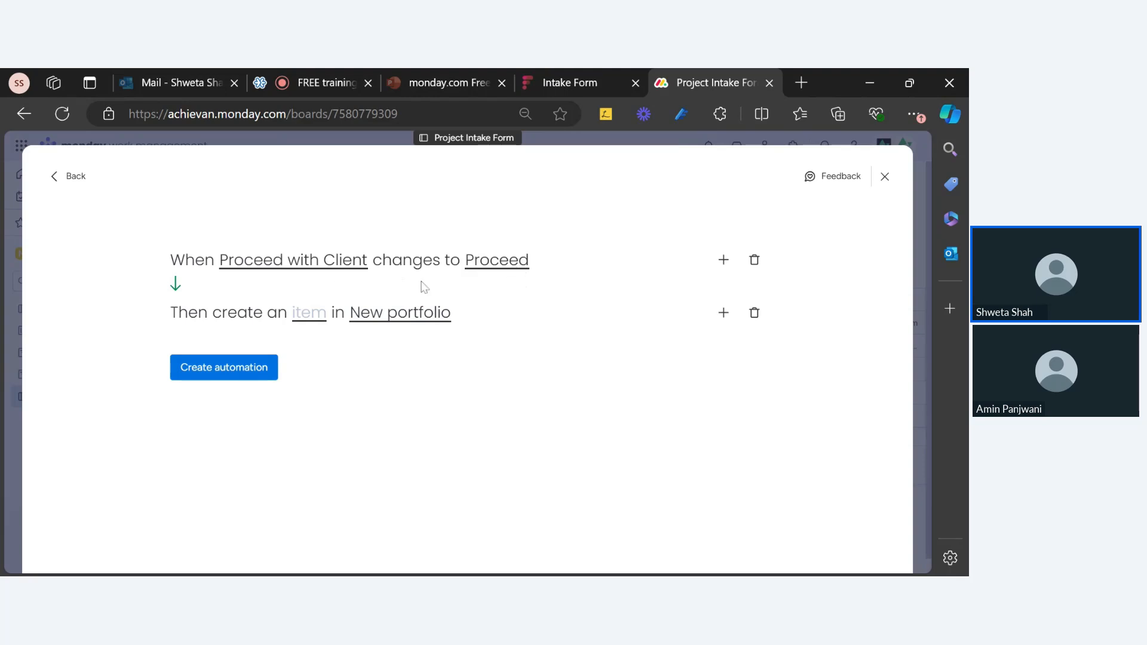
left_click(310, 317)
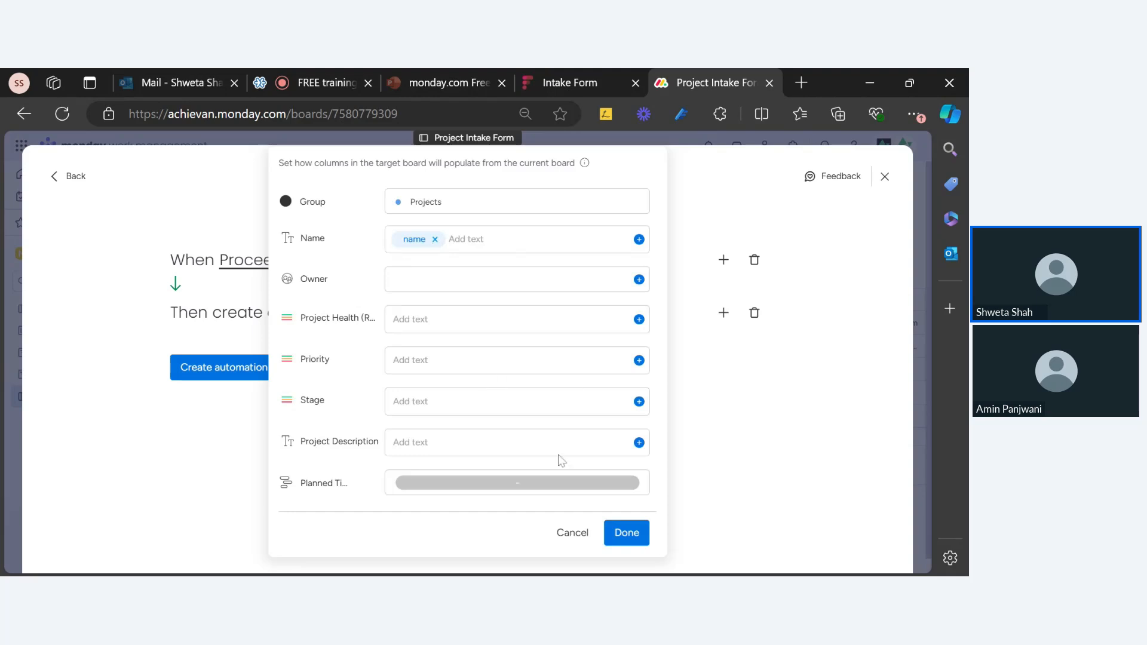
Map Project Description to the Details column, leave Owner unset, and save the automation
left_click(639, 444)
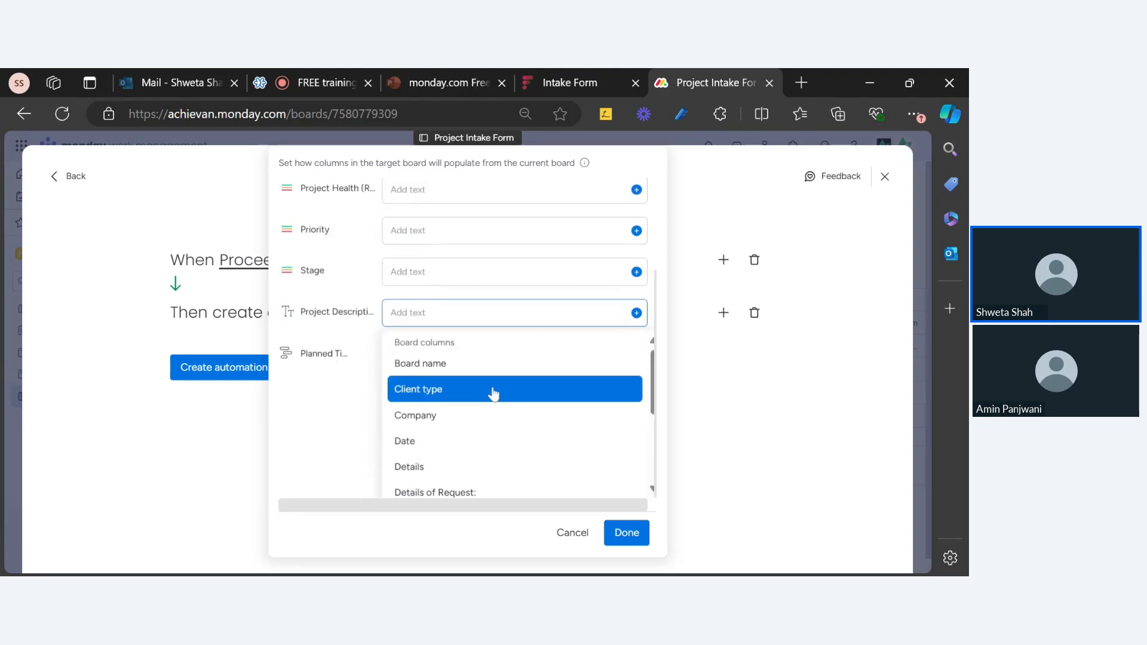
scroll(464, 412, "up", 3)
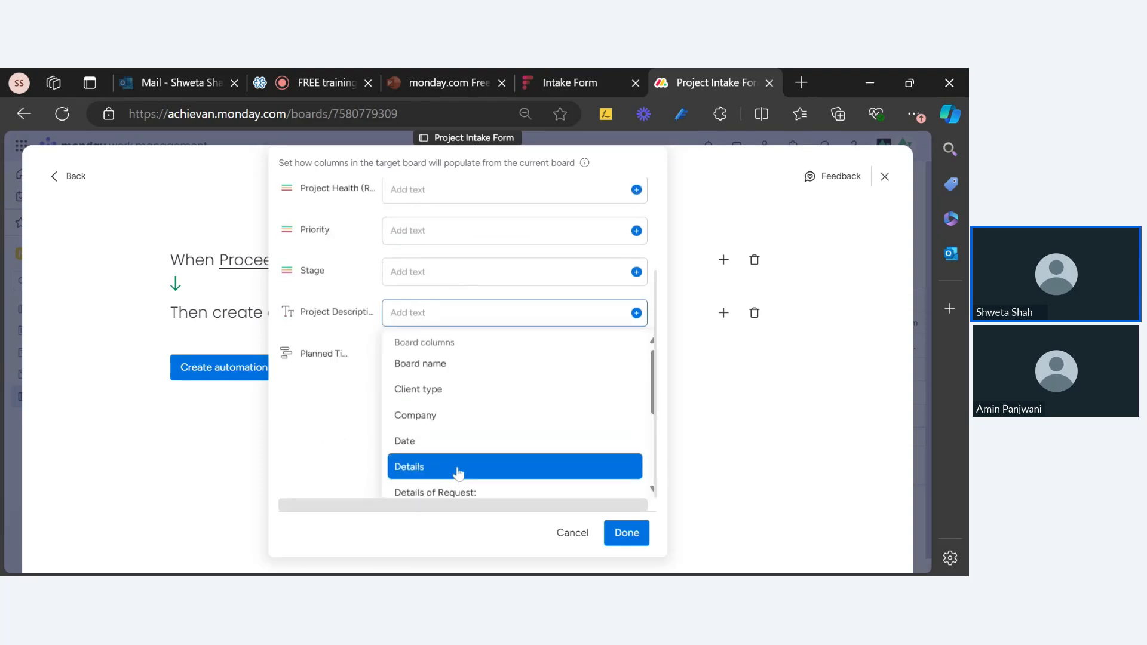
left_click(455, 472)
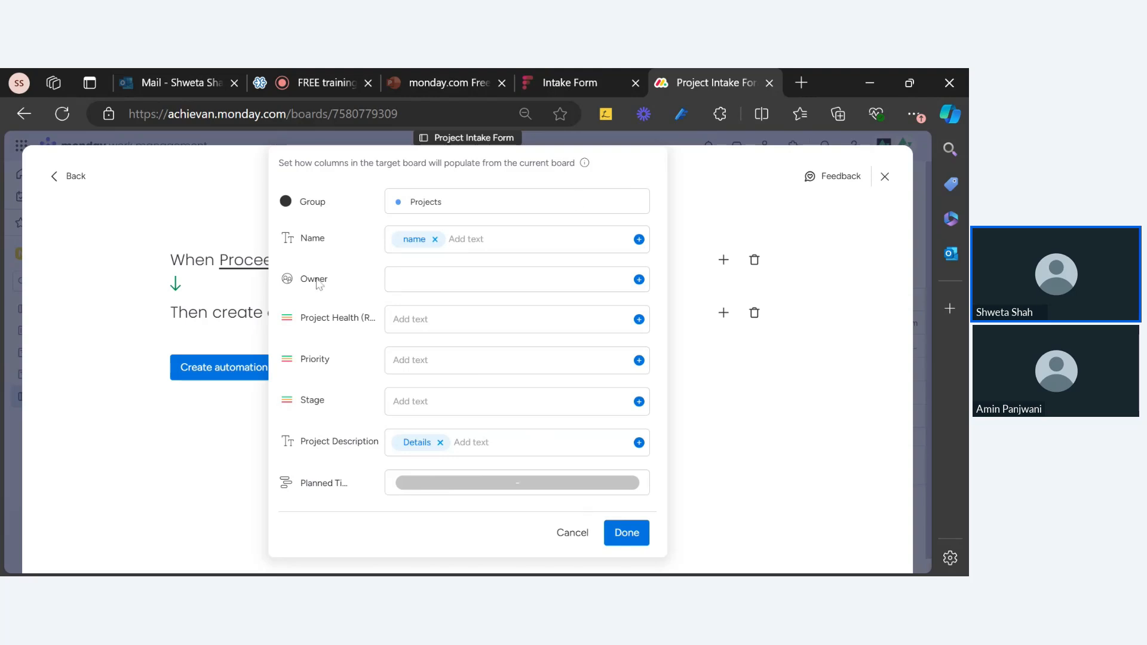
left_click(640, 281)
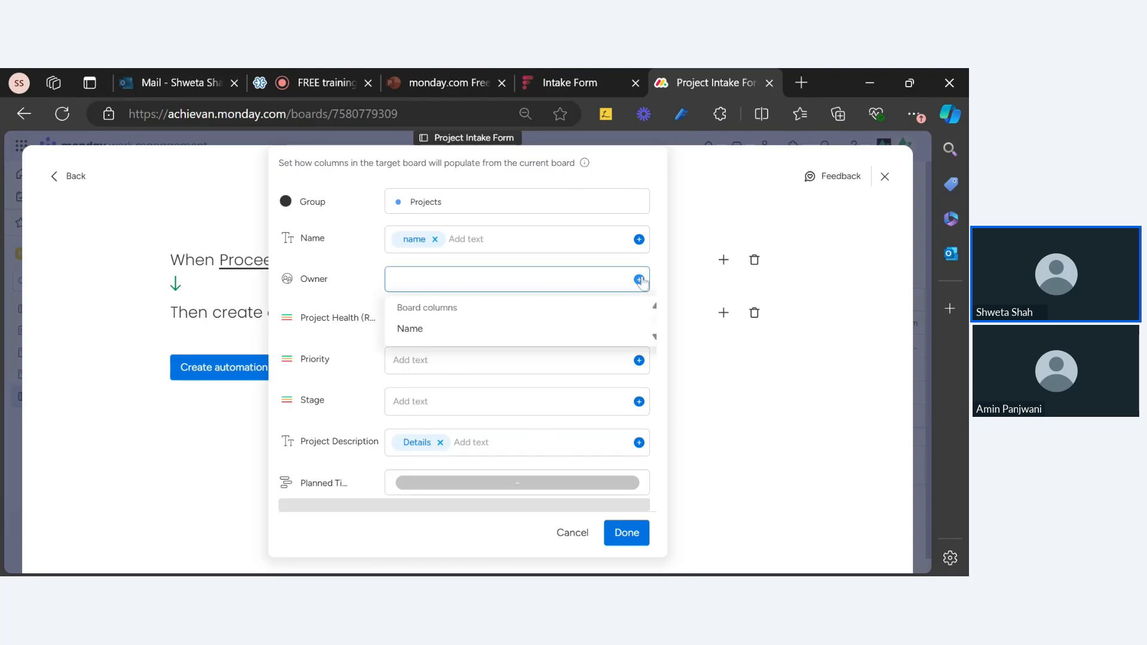
left_click(640, 281)
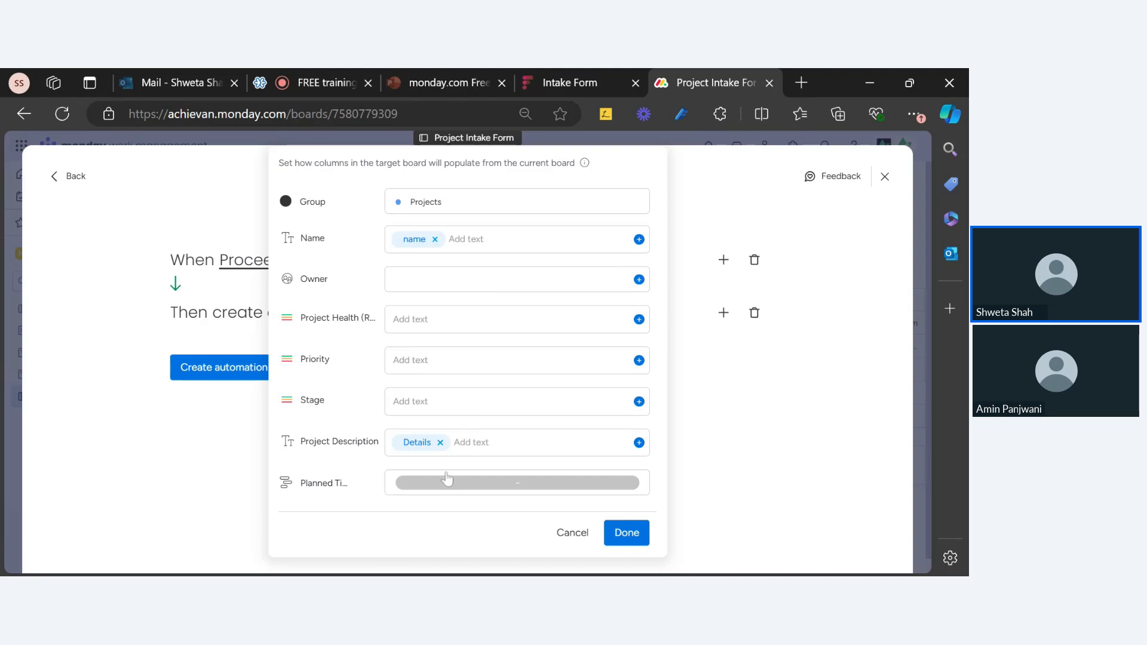
left_click(635, 540)
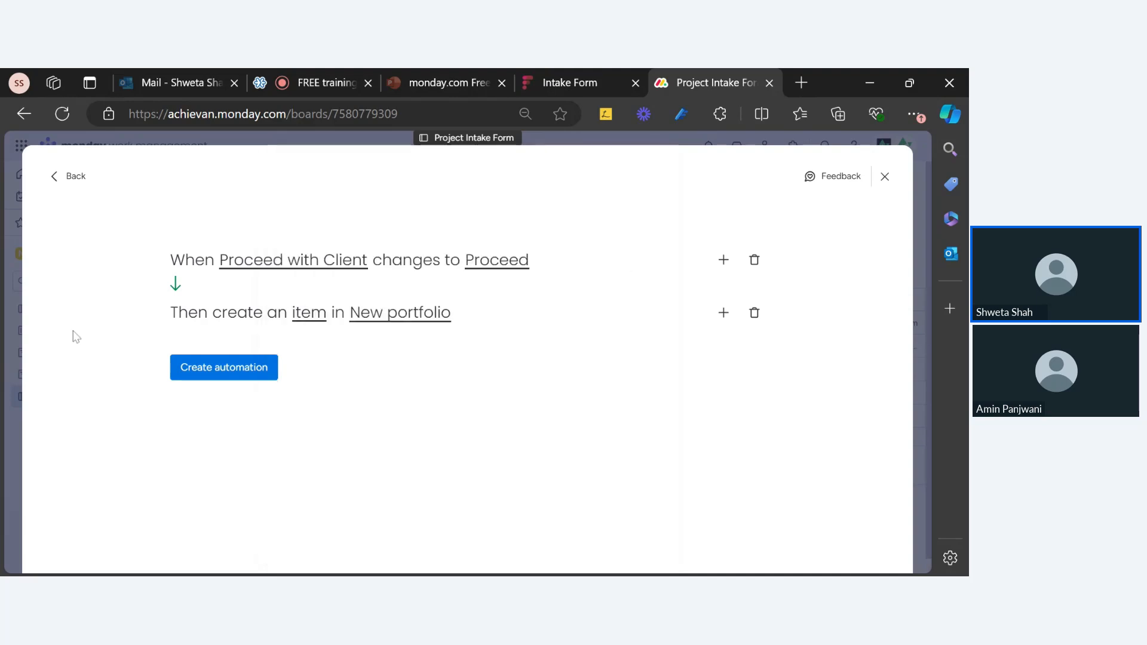
left_click(230, 369)
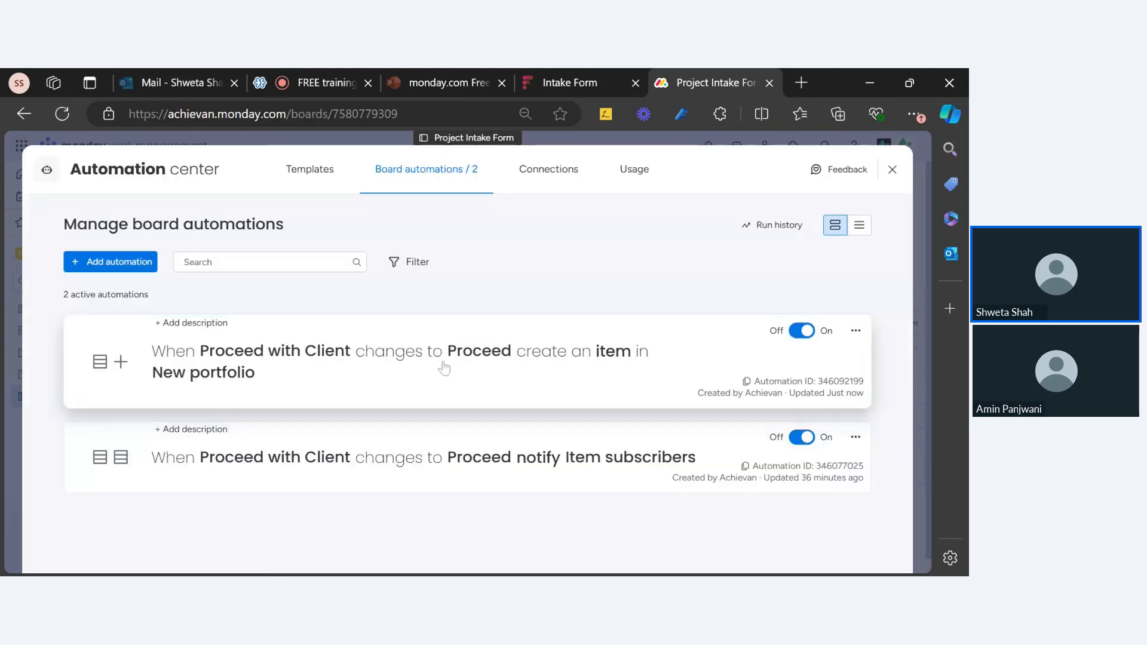
Close the Automation center to return to the Project Intake Form board's Main Table
left_click(893, 171)
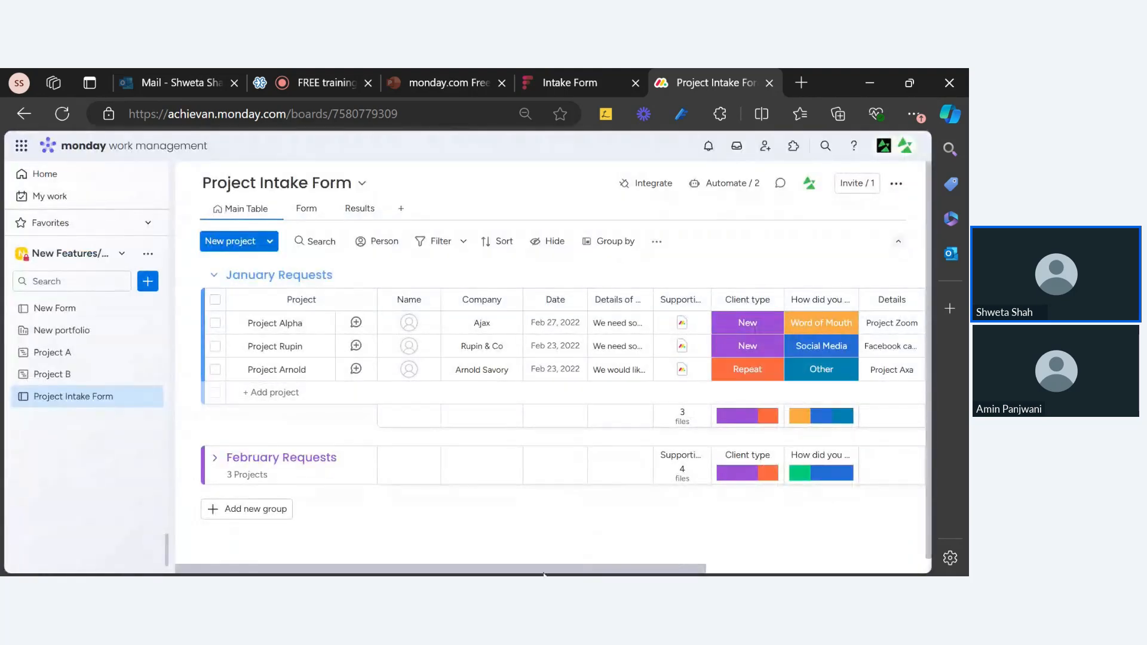
mouse_move(544, 573)
left_mouse_down()
mouse_move(888, 571)
mouse_move(537, 571)
left_mouse_up()
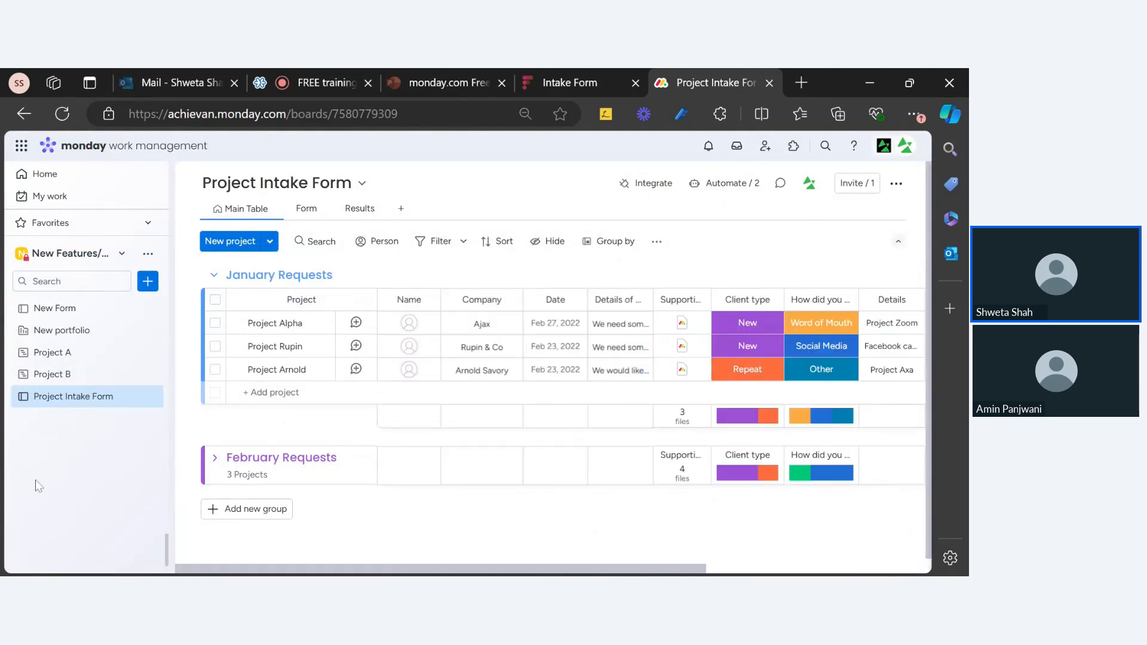
On New portfolio, preview creating a Standard project, cancel it, then open the board's automations
left_click(72, 332)
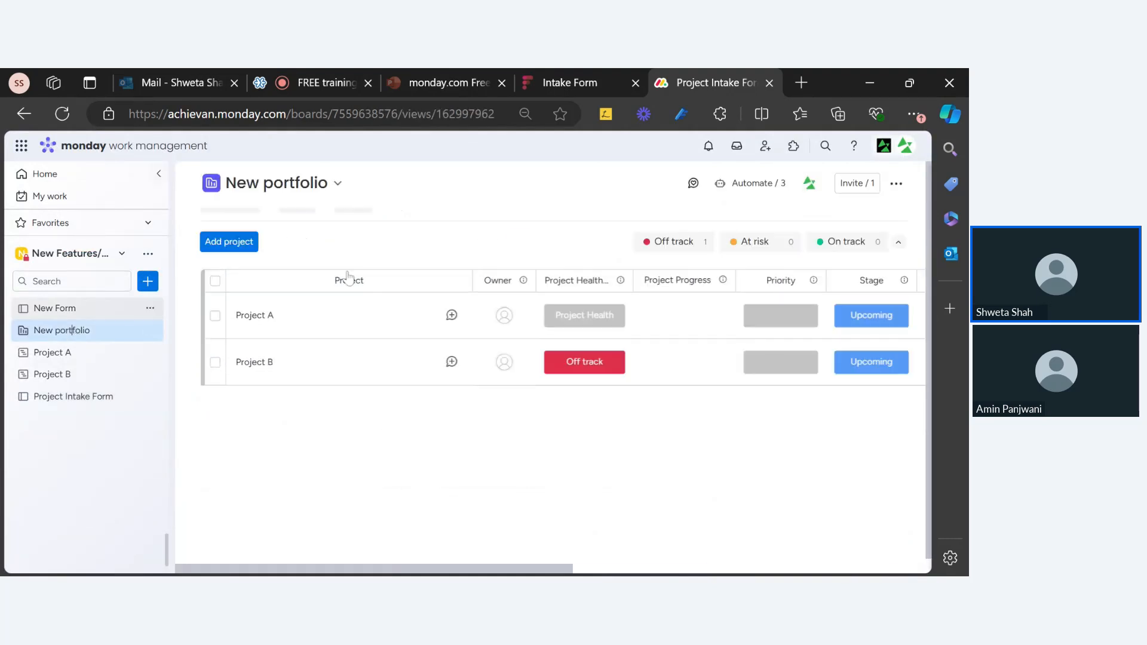
left_click(233, 242)
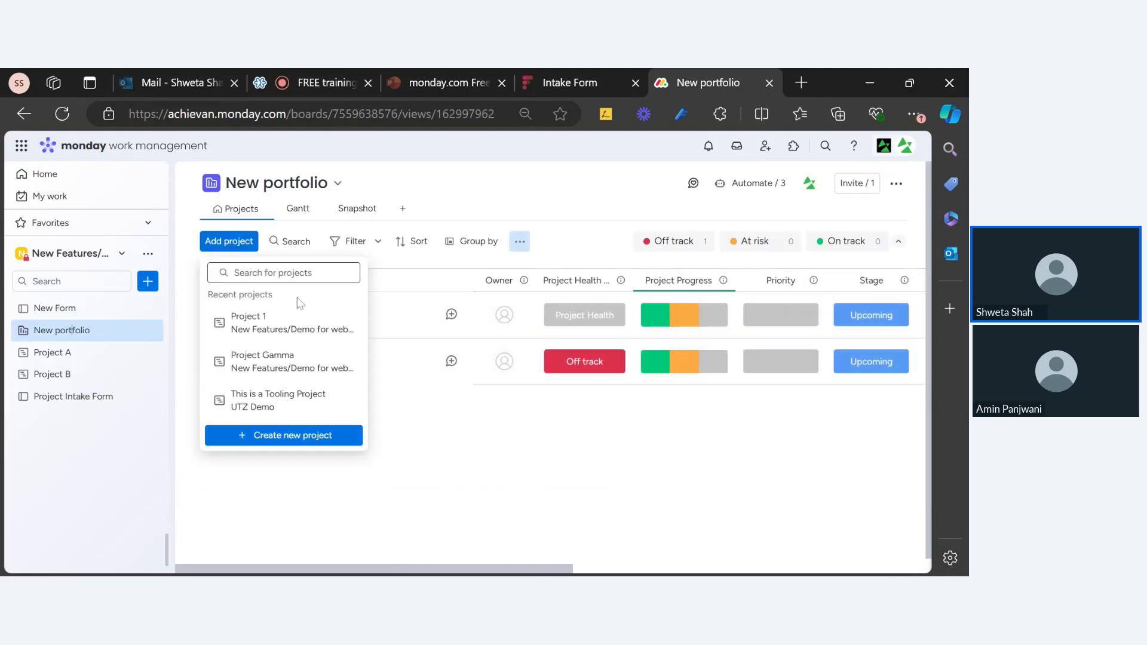
left_click(537, 426)
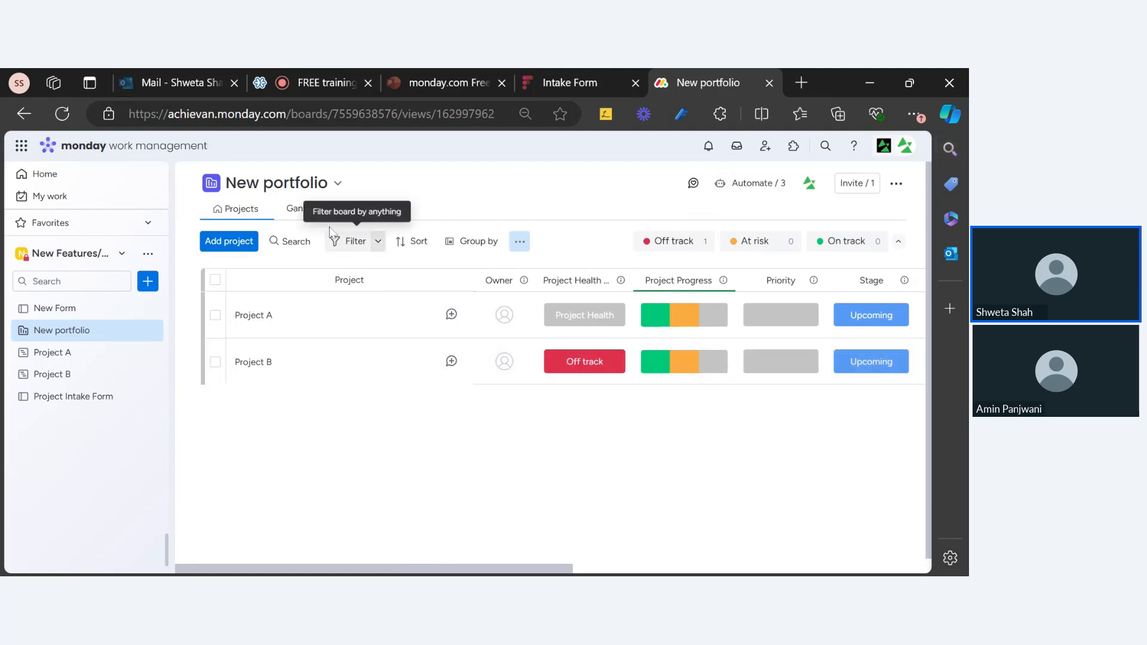
left_click(229, 241)
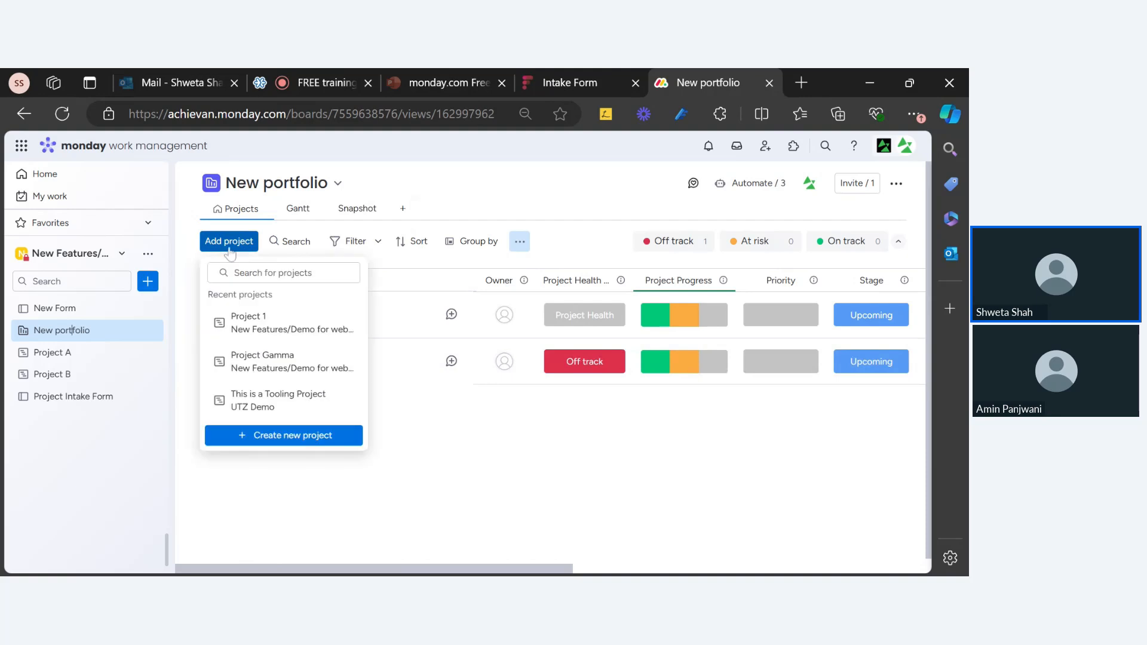
left_click(310, 435)
left_click(270, 359)
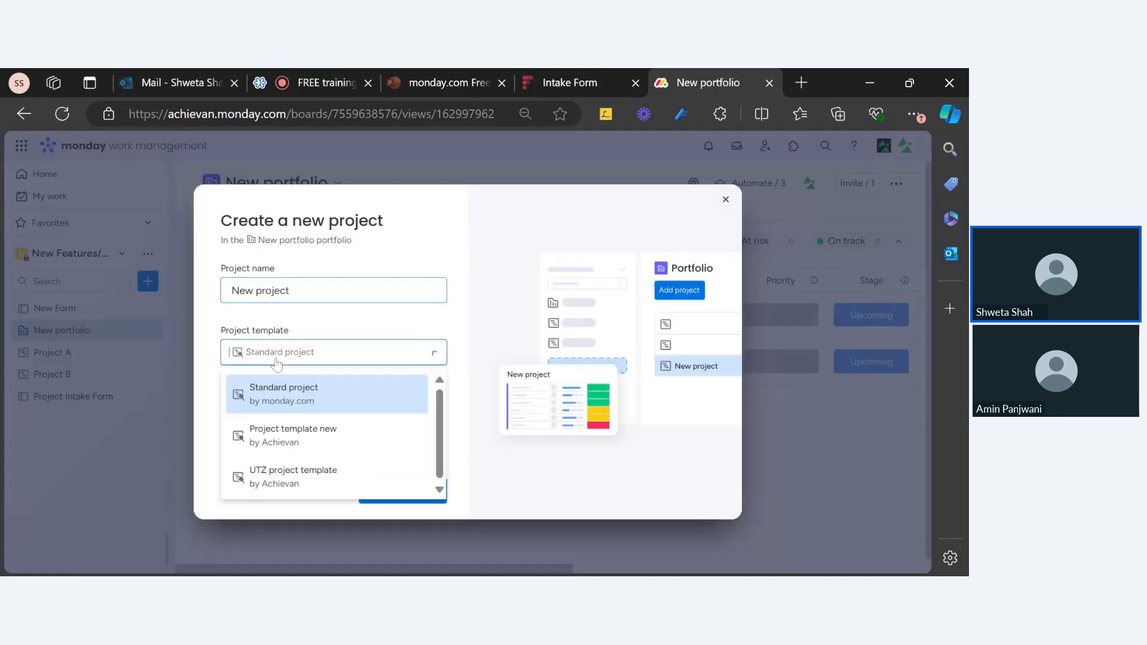
left_click(314, 333)
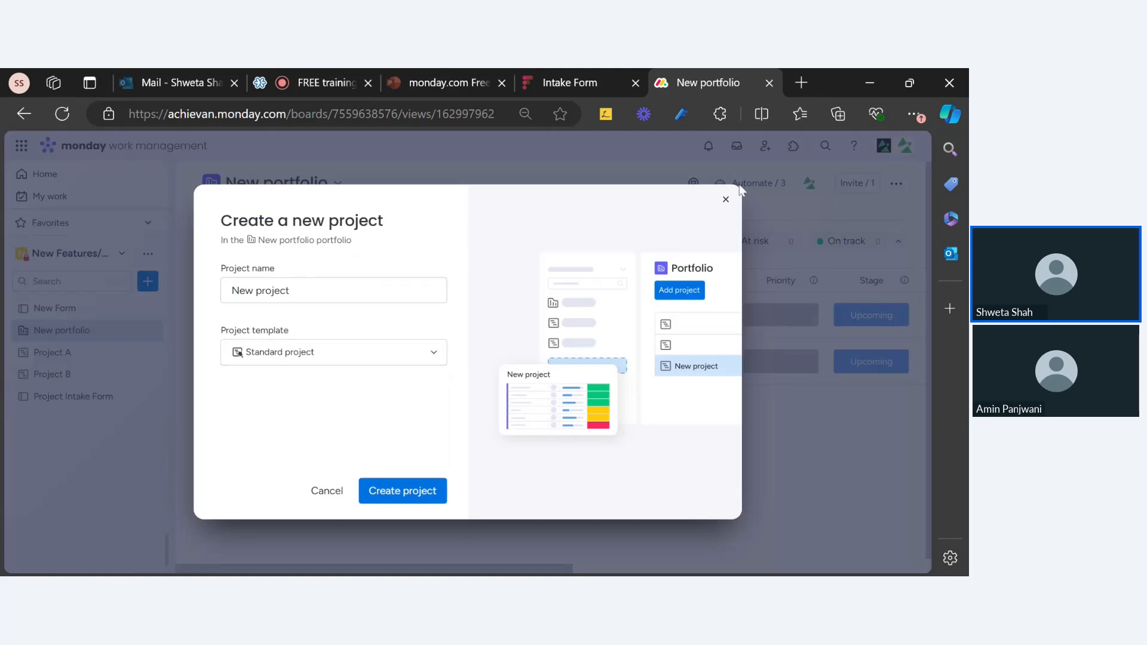
left_click(726, 199)
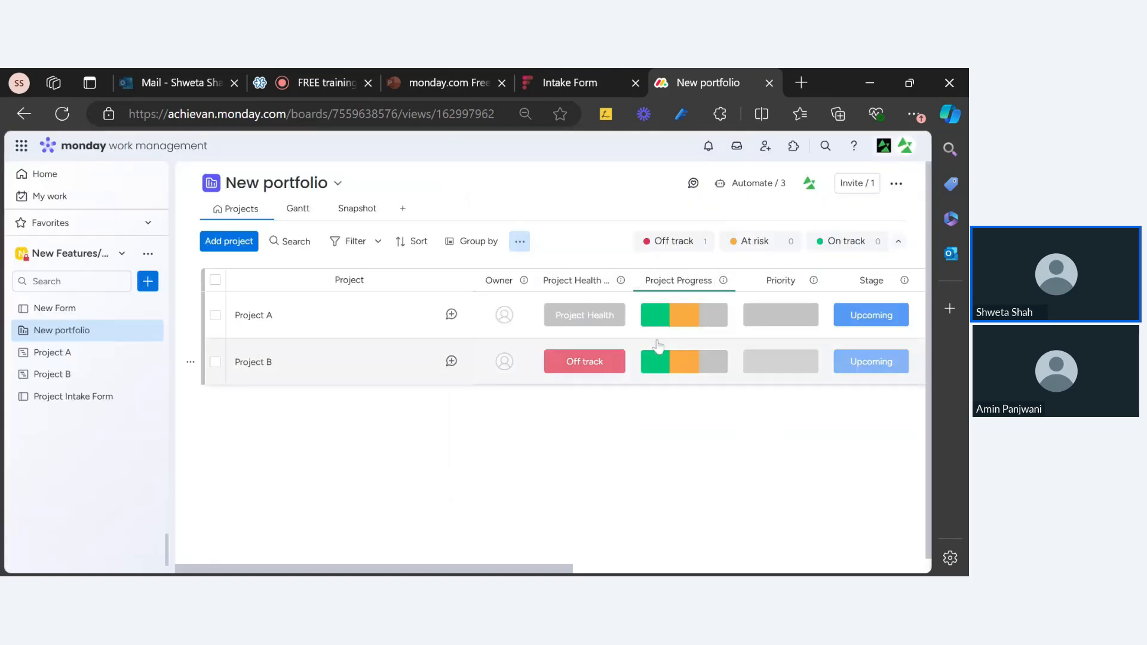
left_click(753, 185)
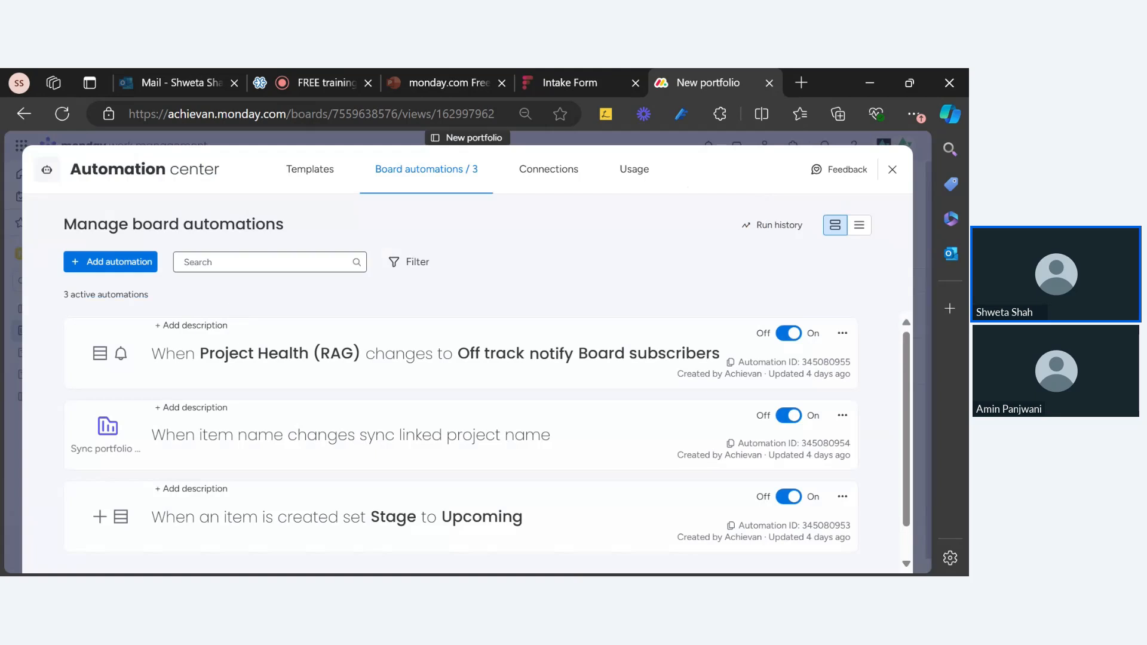
left_click(126, 267)
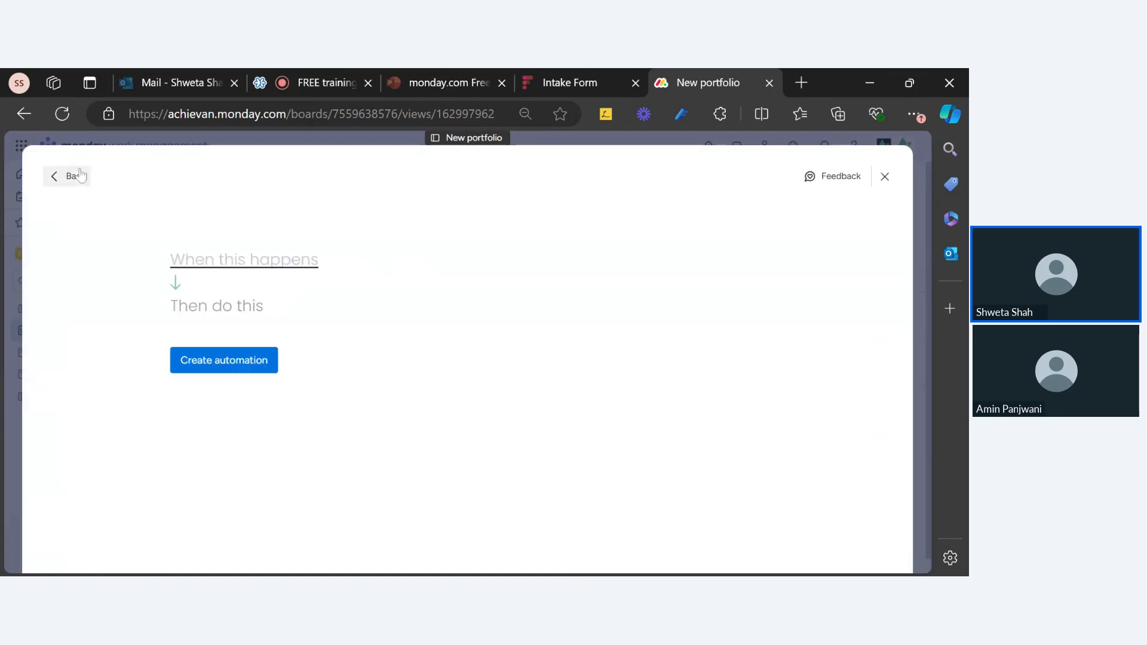
Browse the automation templates, close the Automation center, then reopen the New portfolio board's automations
left_click(79, 175)
left_click(309, 172)
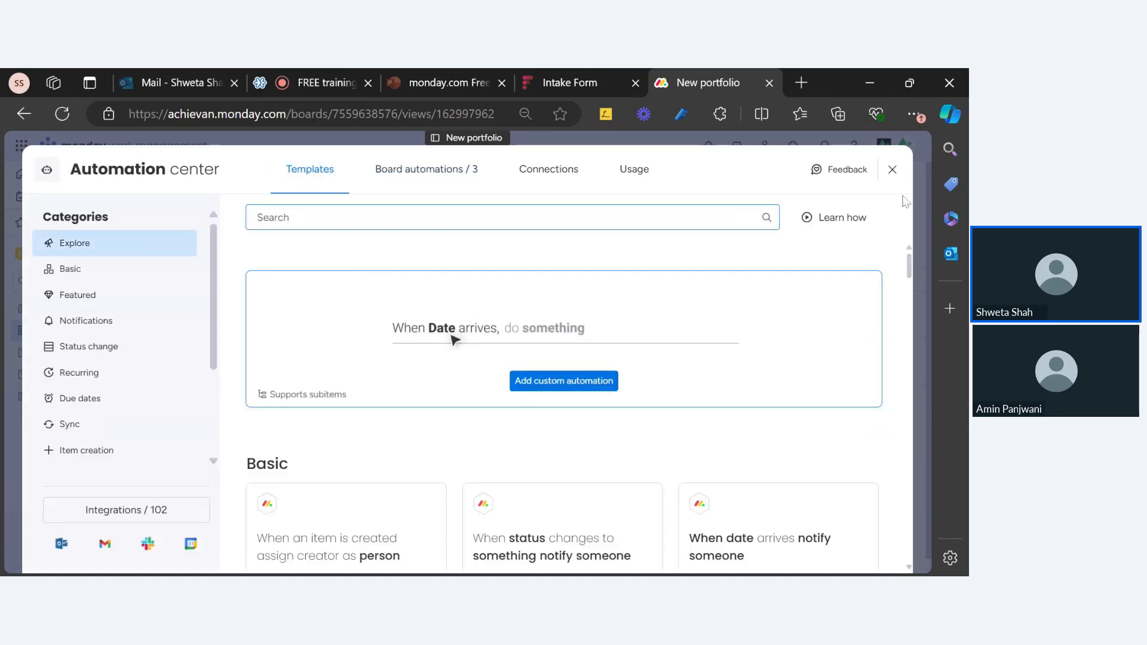
left_click(892, 169)
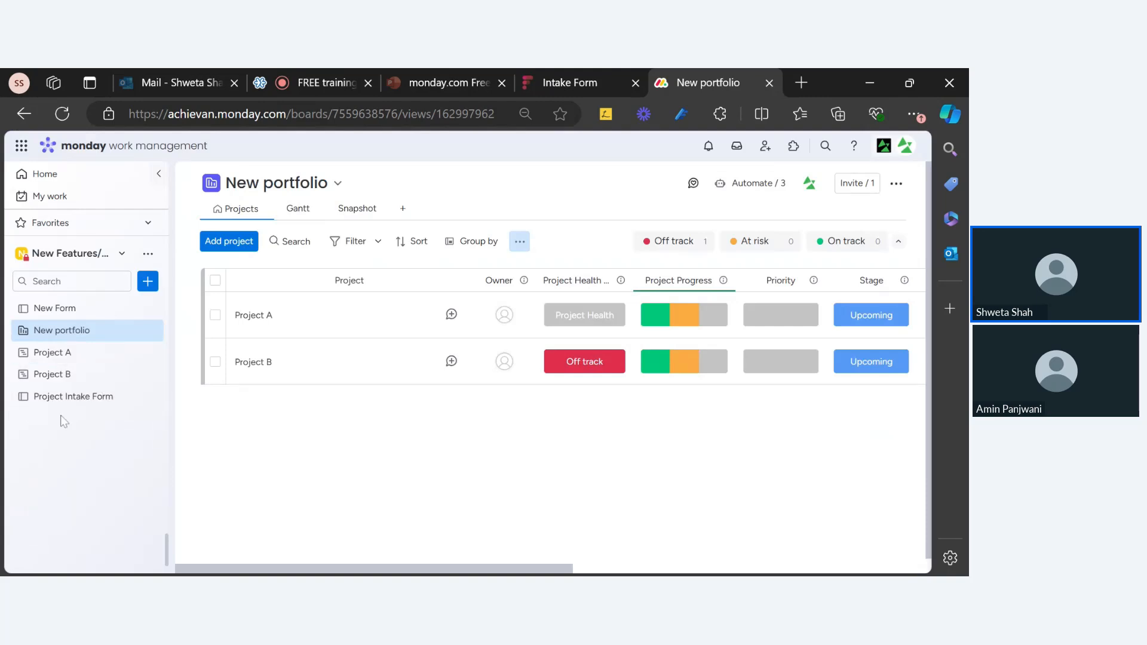
left_click(735, 195)
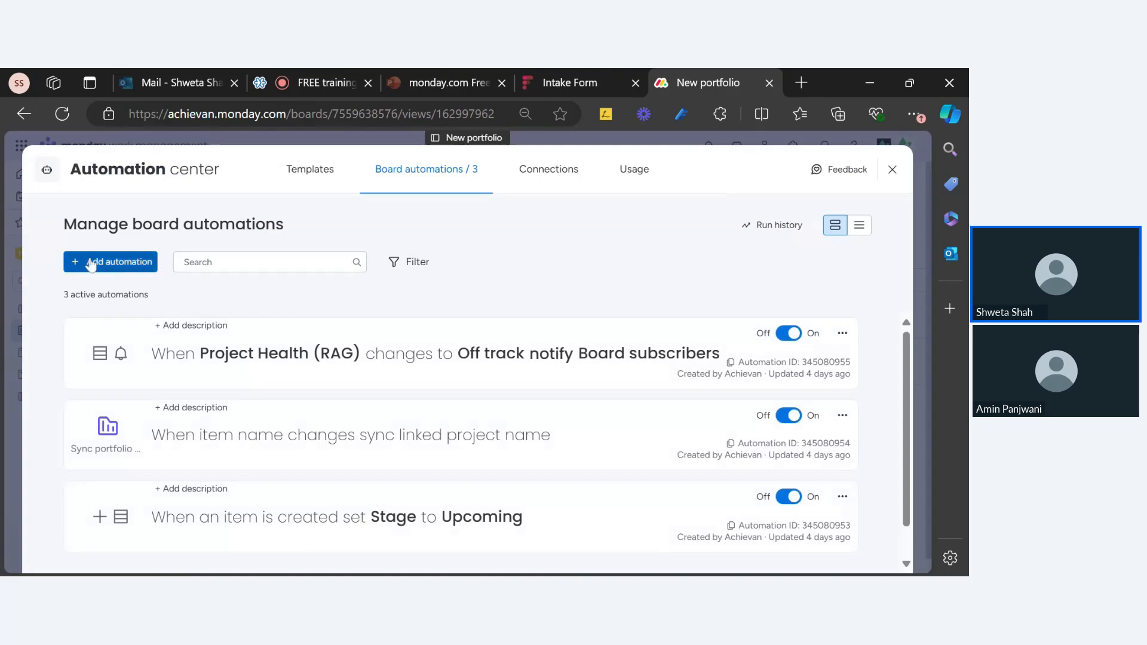
Search the automation templates catalogue for 'create projec'
left_click(124, 267)
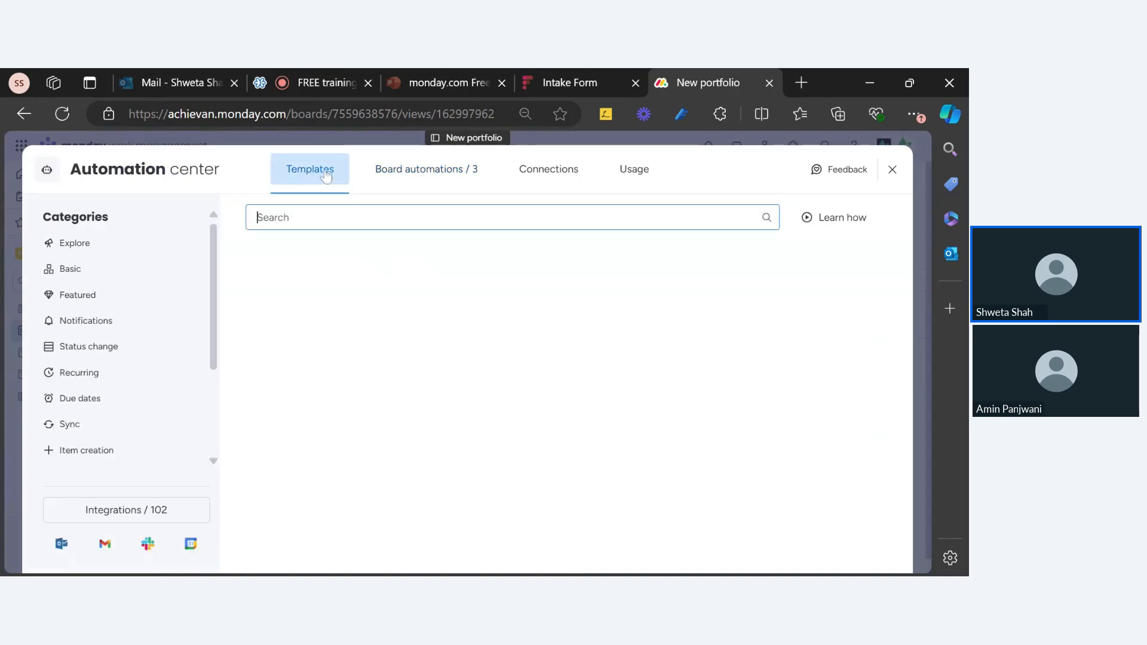
scroll(180, 430, "down", 3)
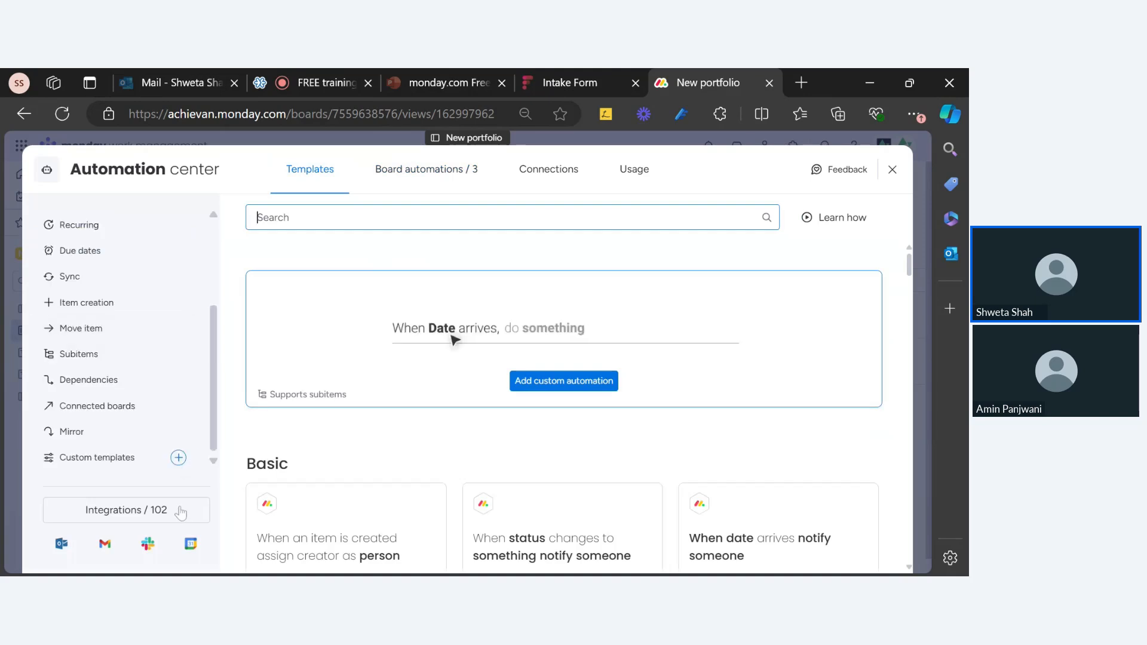
left_click(152, 517)
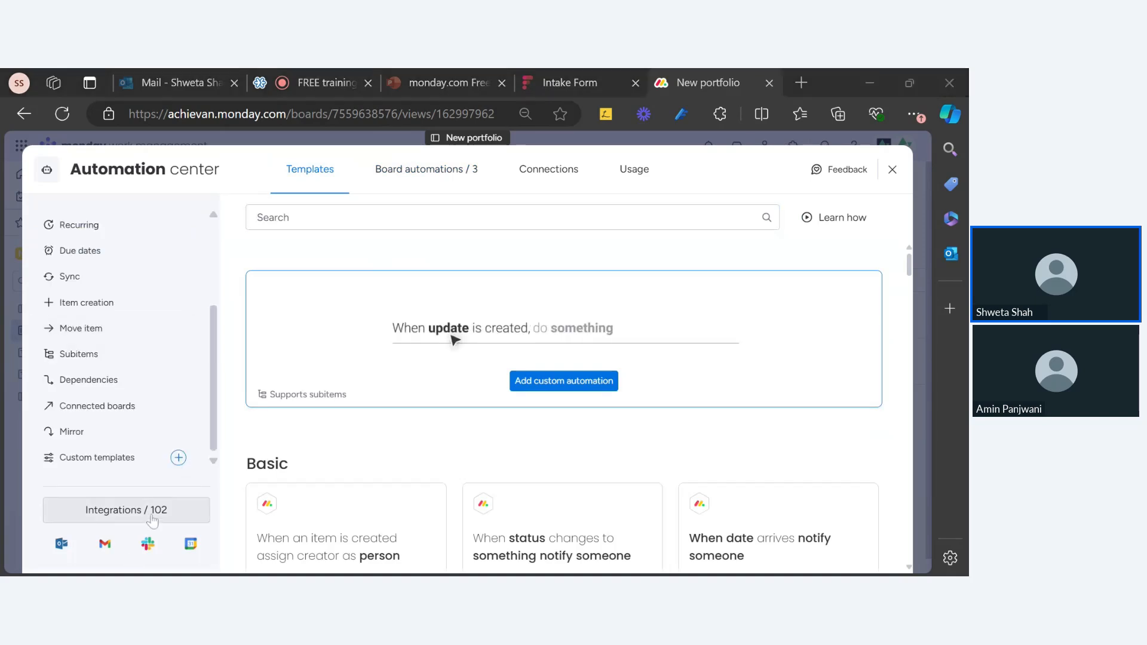
left_click(346, 214)
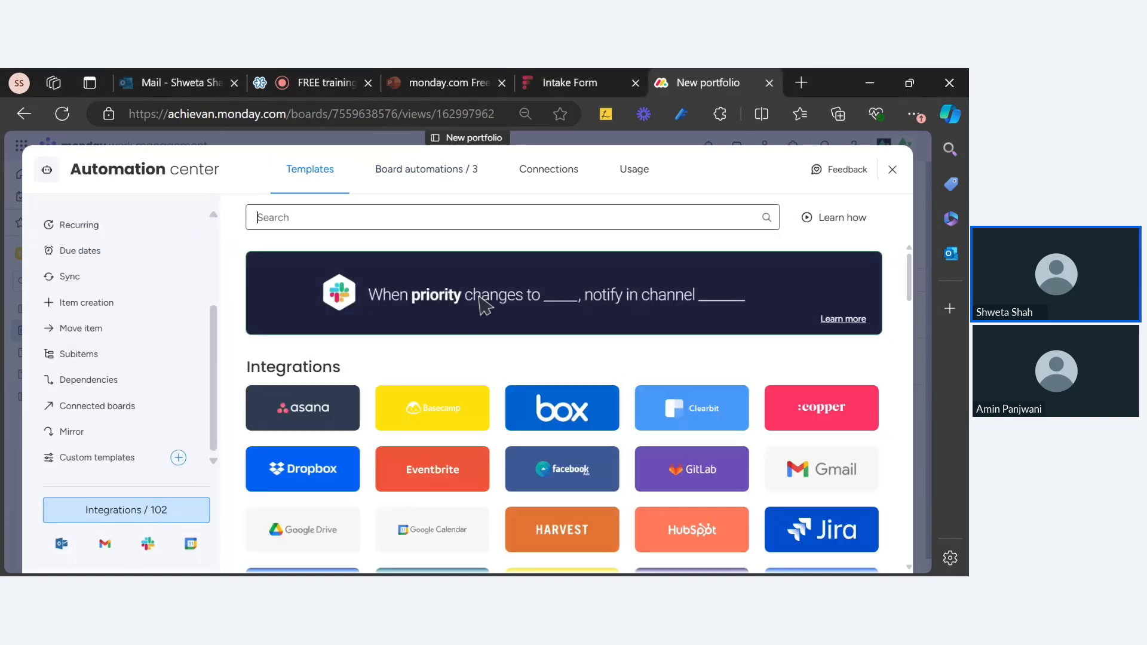
type("c")
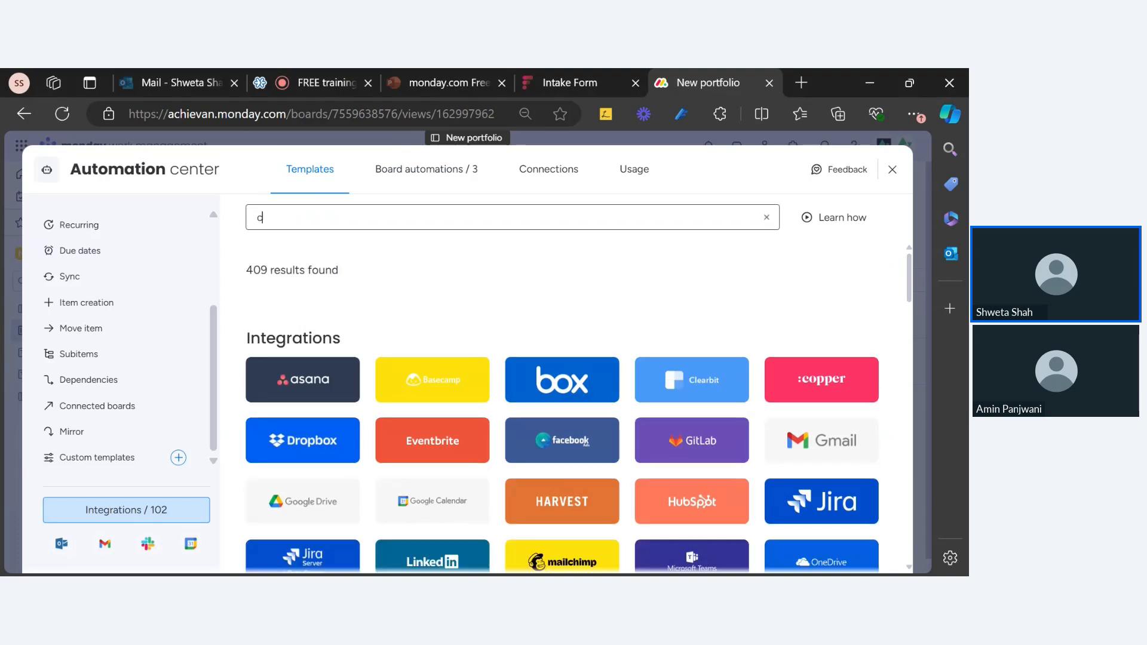
type("reate")
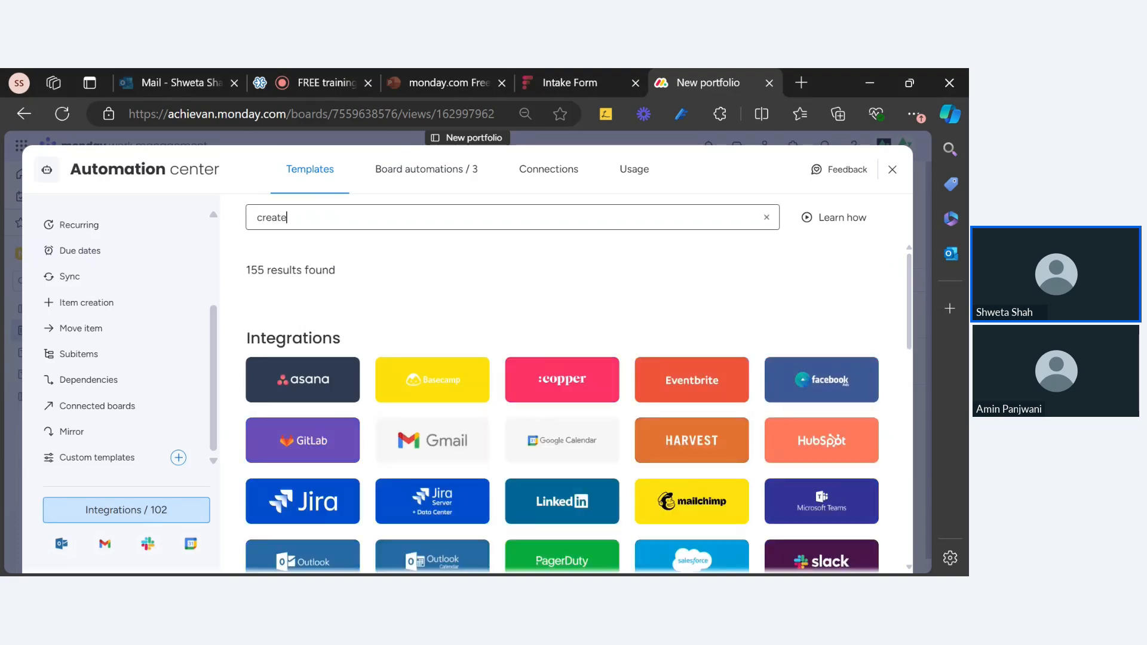
type(" project")
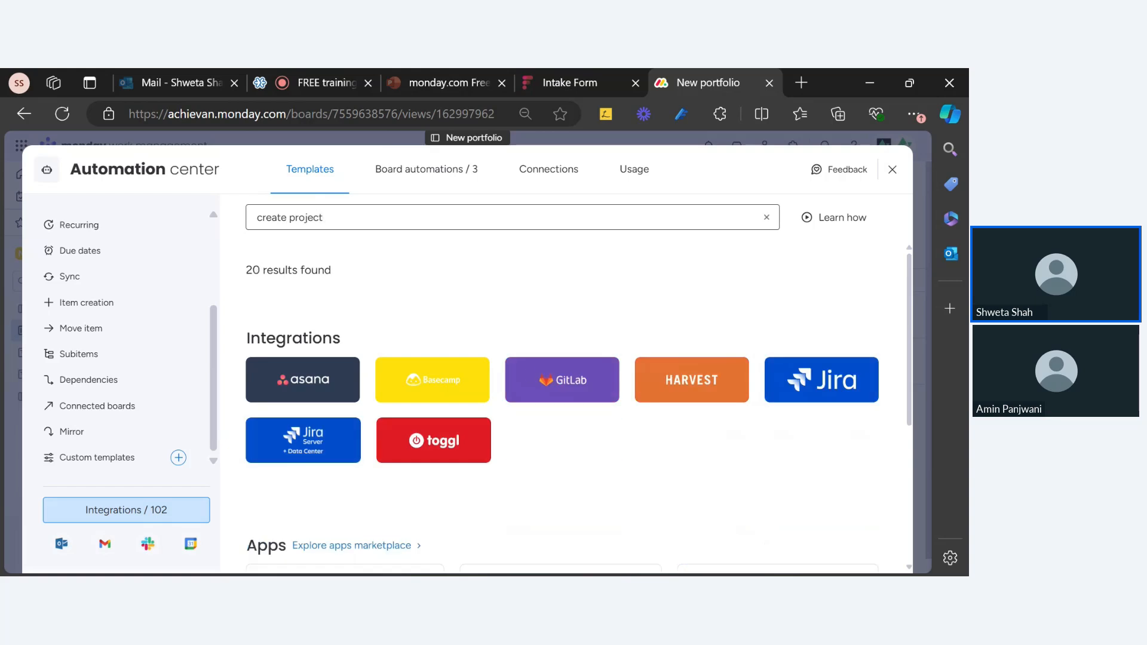
Scroll the results and open the 'When an item is created create project from template' recipe
scroll(528, 374, "down", 5)
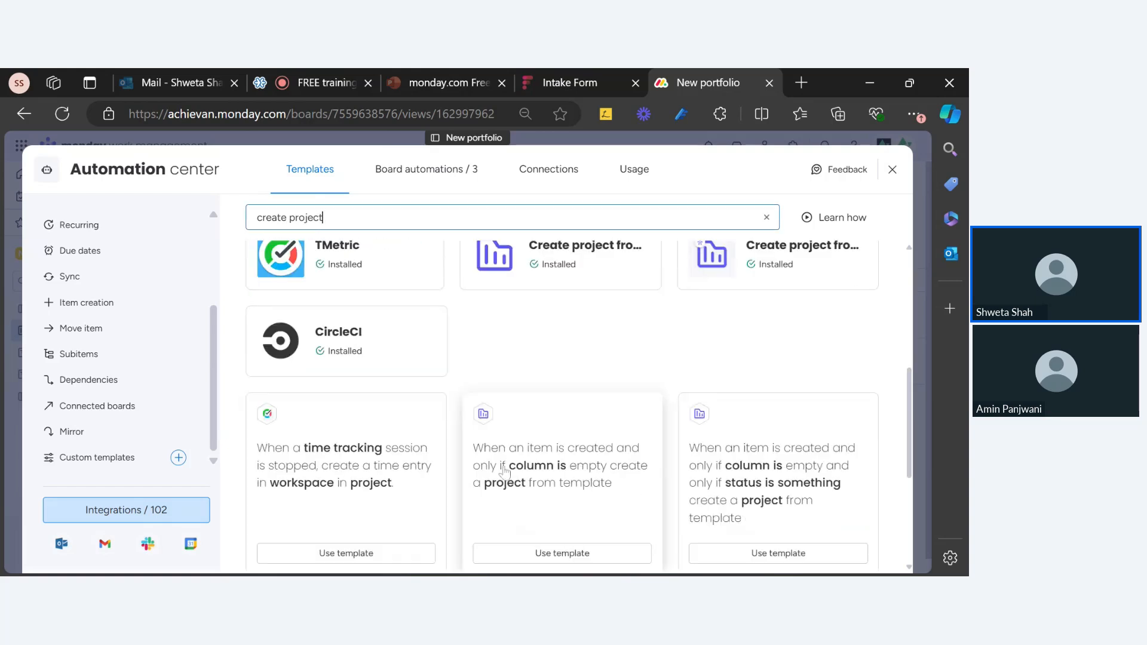
scroll(568, 445, "down", 2)
scroll(562, 438, "up", 2)
scroll(482, 435, "down", 2)
scroll(579, 442, "up", 2)
scroll(559, 478, "down", 2)
scroll(711, 439, "up", 2)
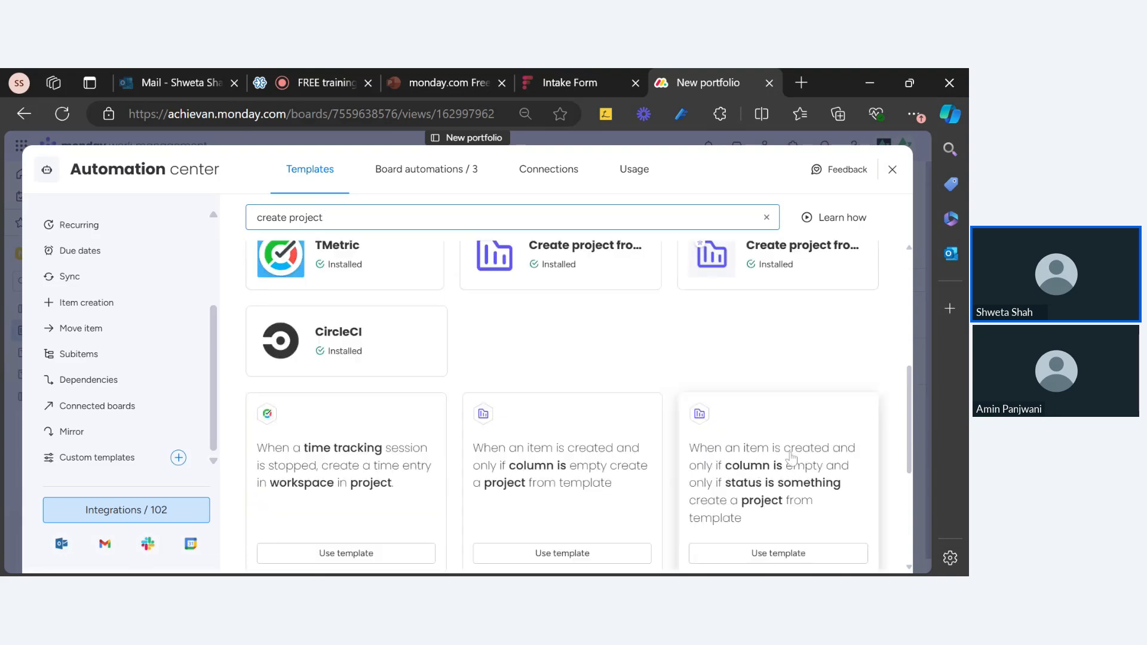
scroll(793, 457, "down", 2)
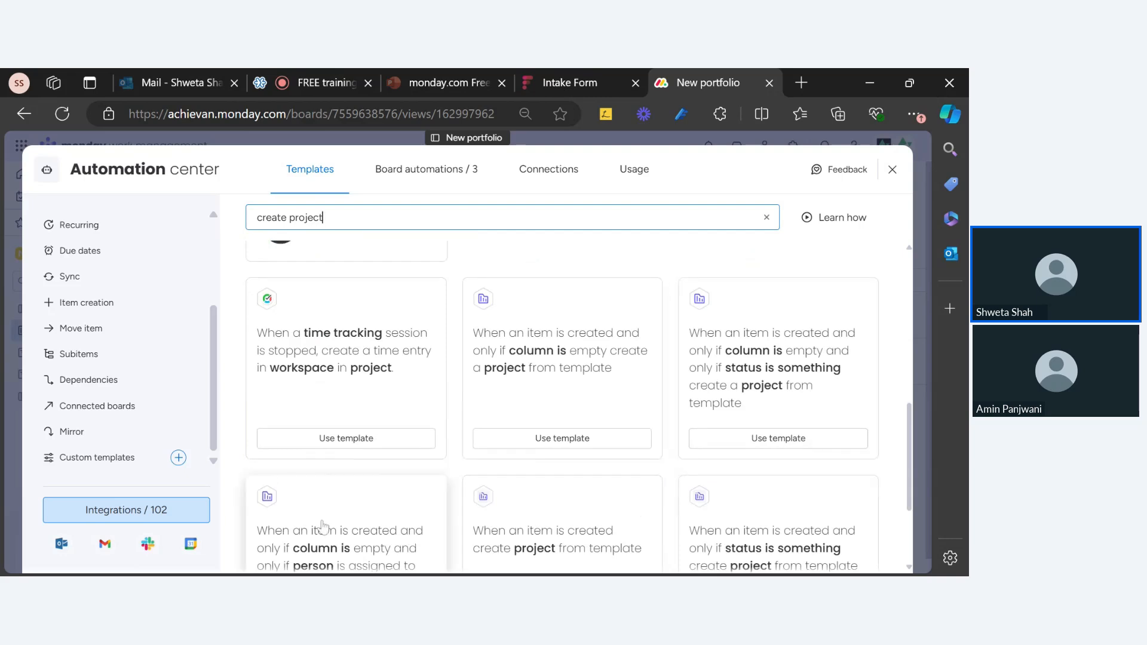
scroll(325, 524, "down", 3)
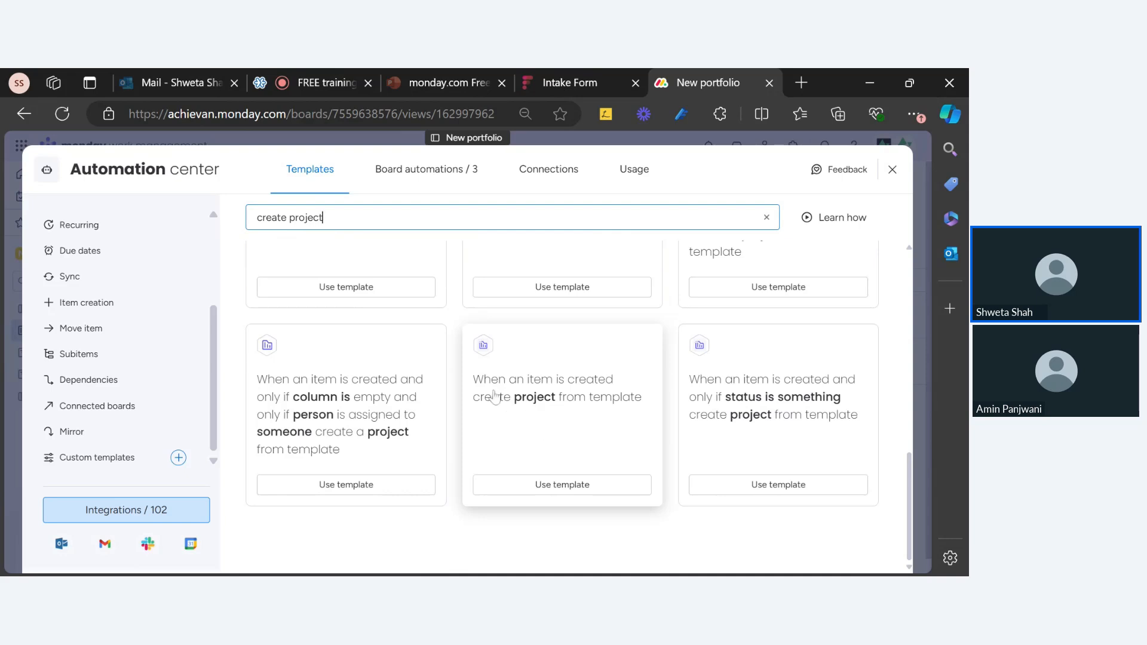
left_click(516, 422)
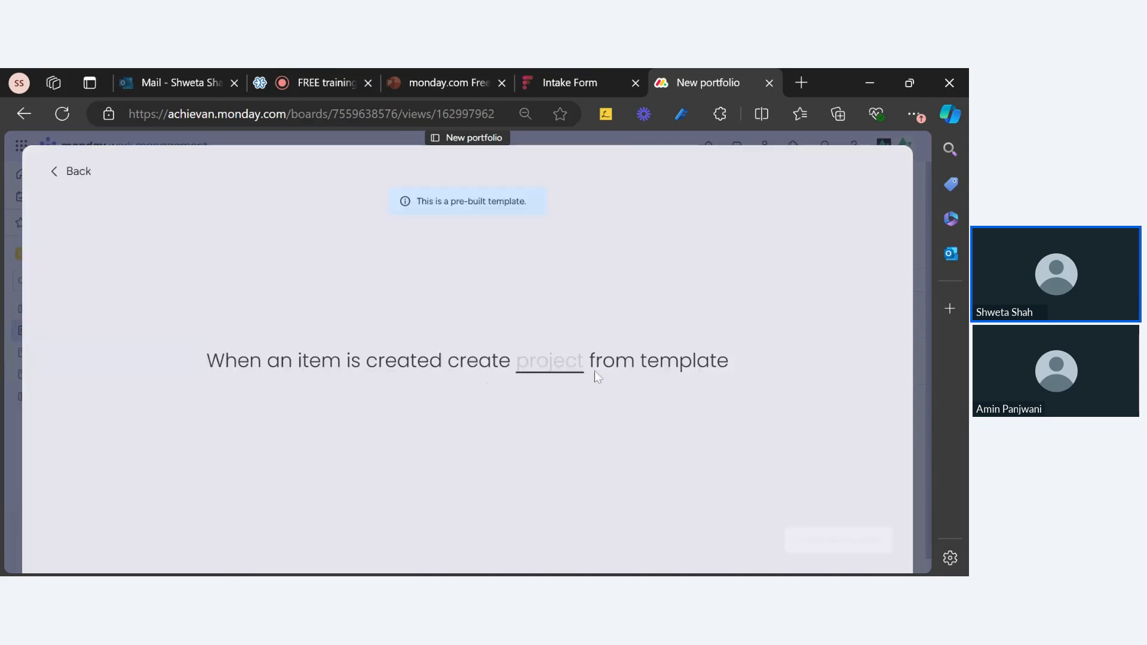
Preview the recipe's board template options, then go back to the Create project from template collection
left_click(529, 376)
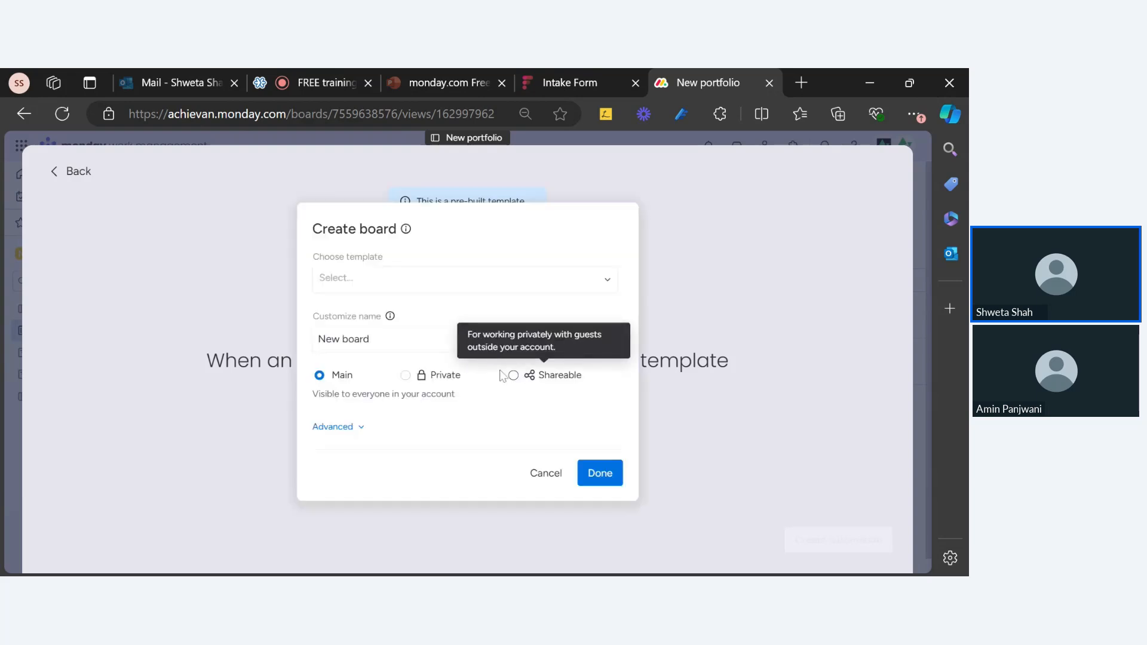
left_click(417, 291)
left_click(847, 450)
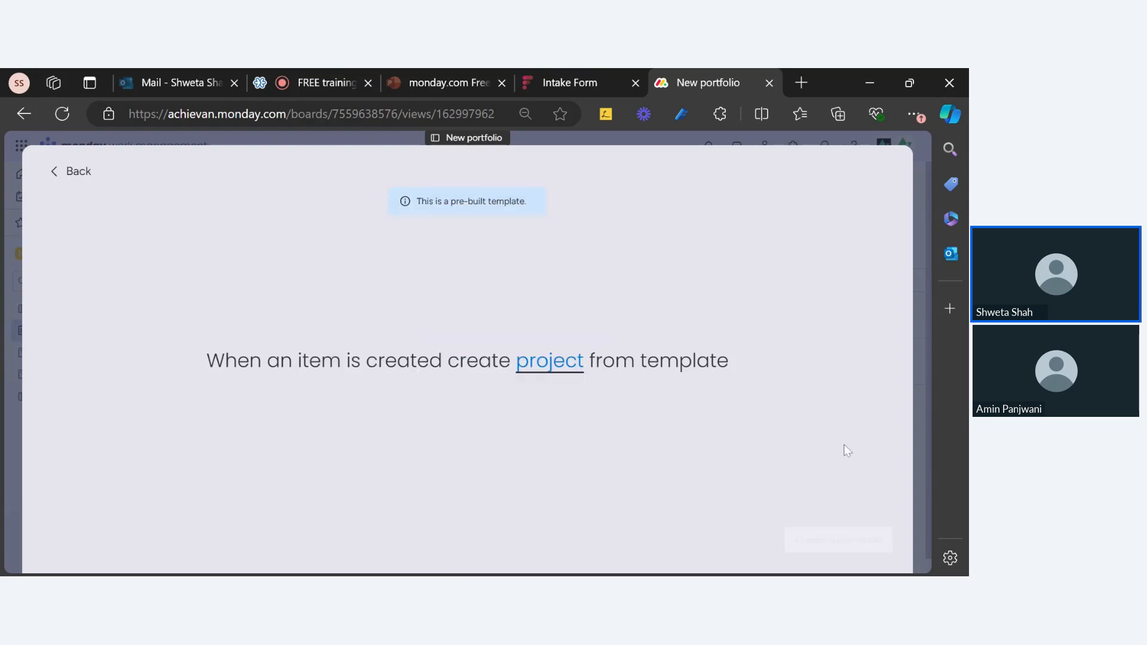
left_click(563, 370)
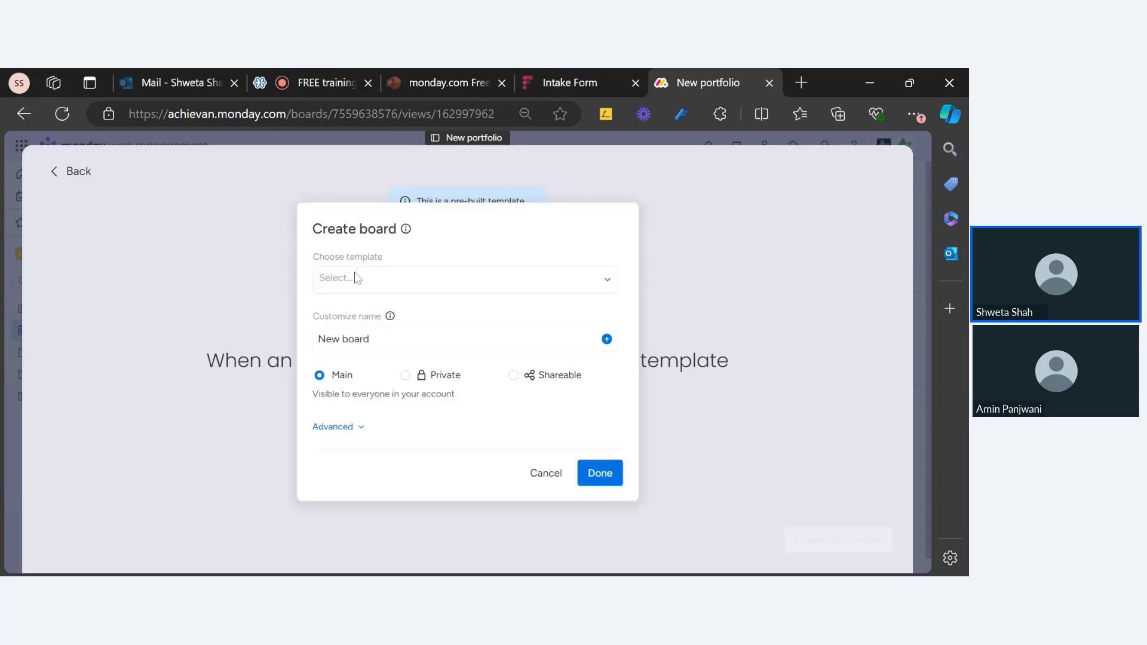
left_click(74, 172)
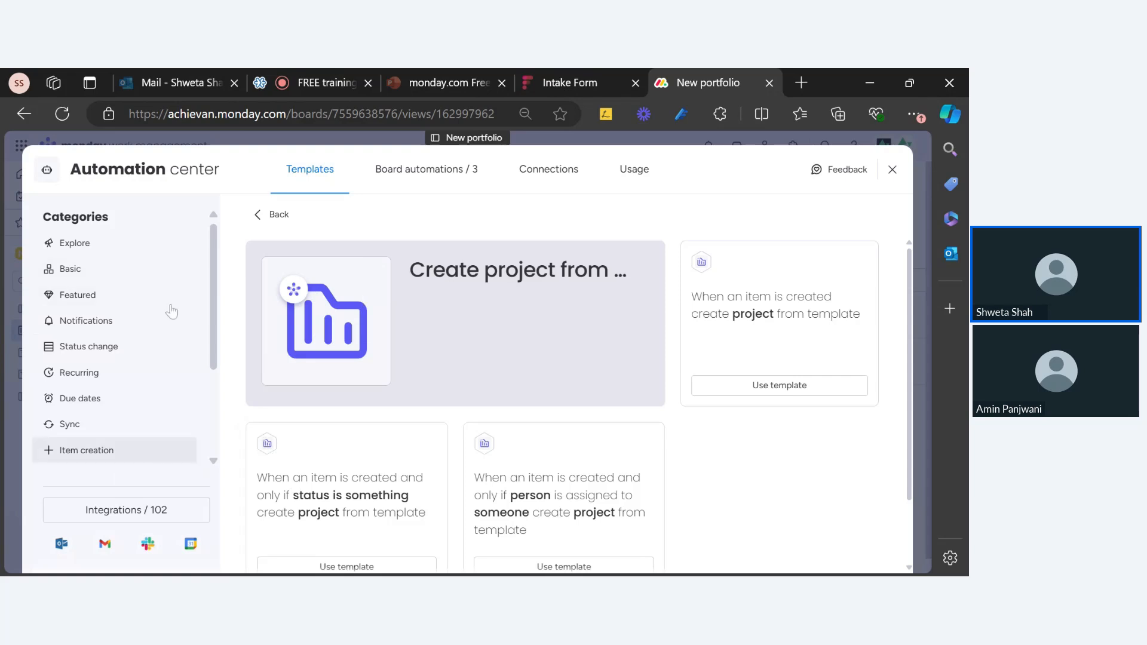
Search the catalogue for 'create project' and open the second Create project app's recipes
left_click(153, 515)
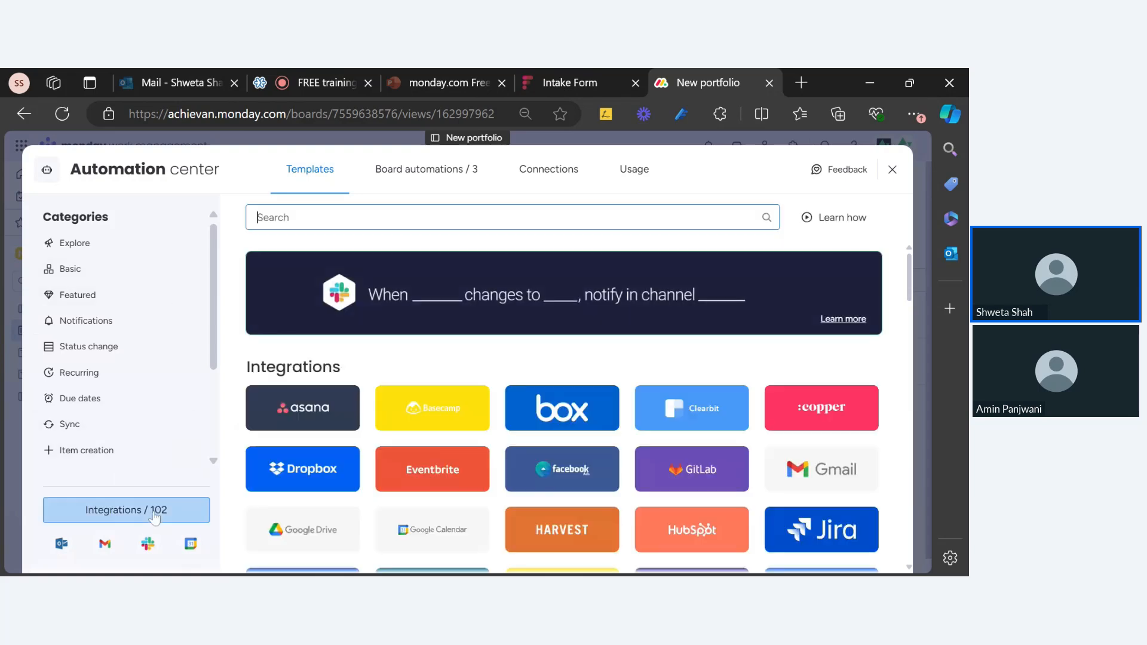
left_click(346, 217)
type("cr")
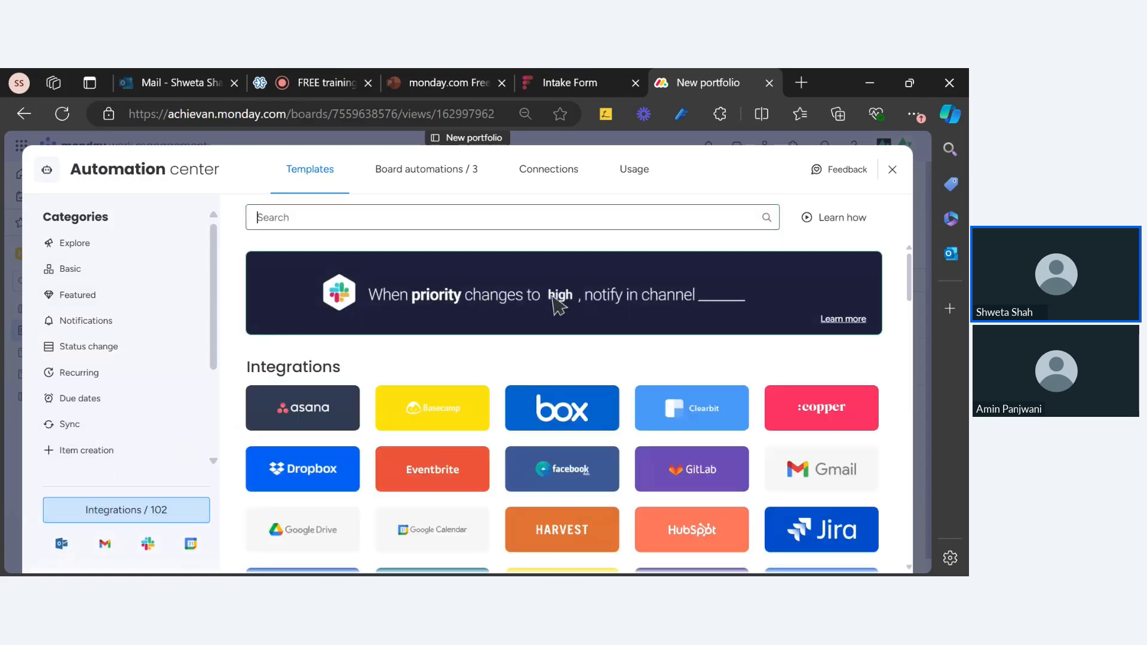
type("eate")
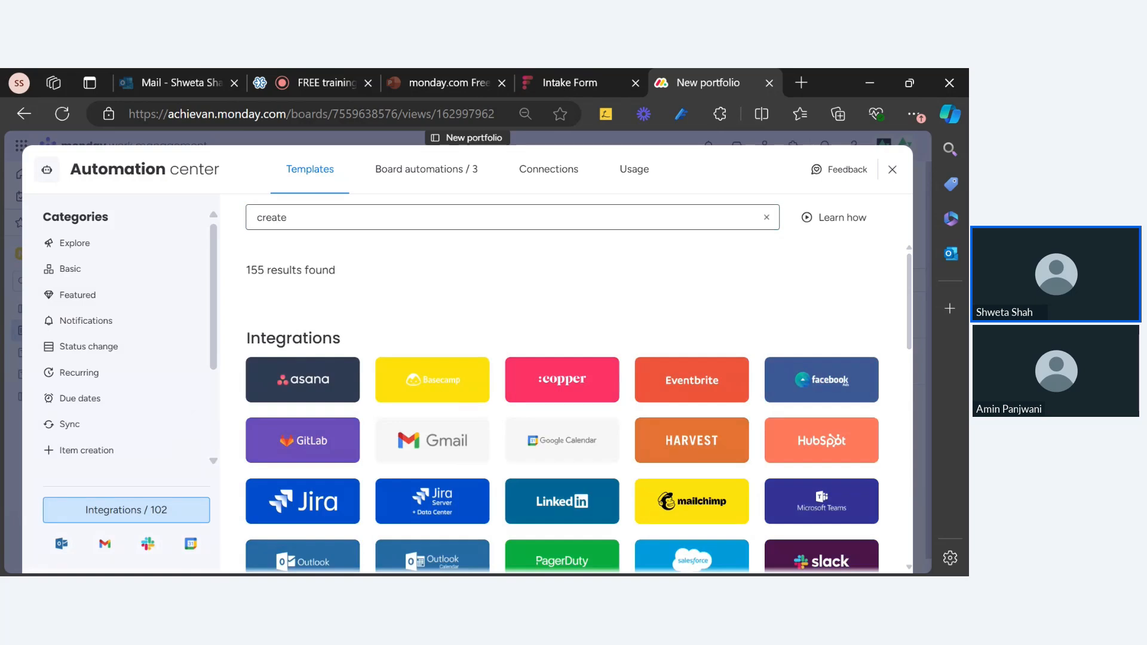
type(" project")
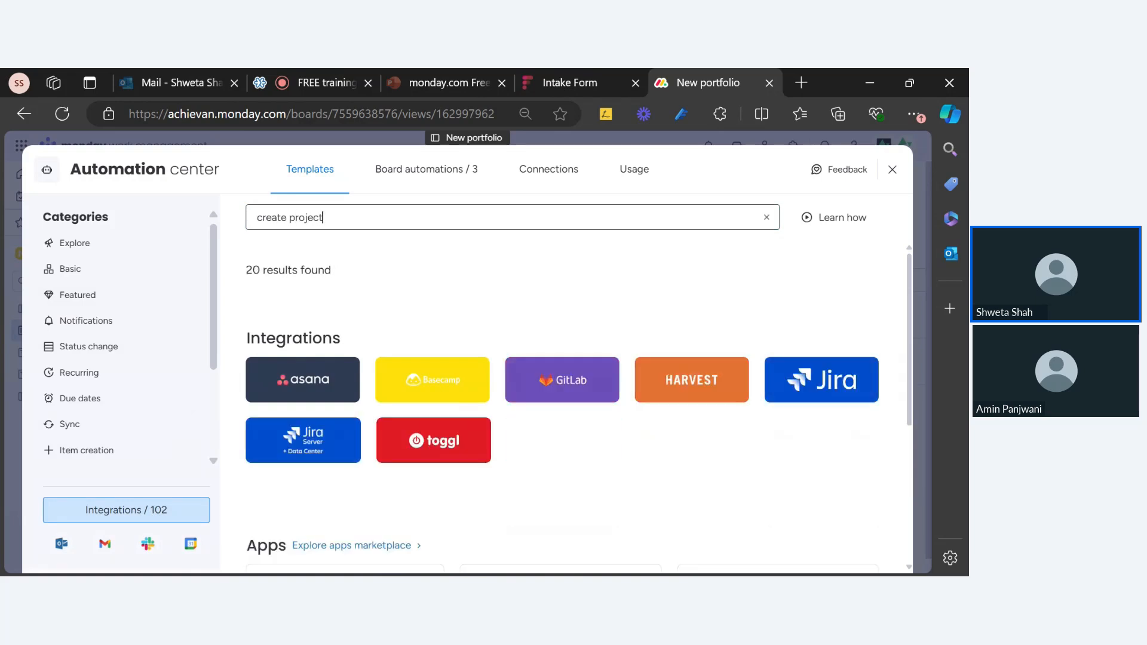
scroll(364, 247, "down", 4)
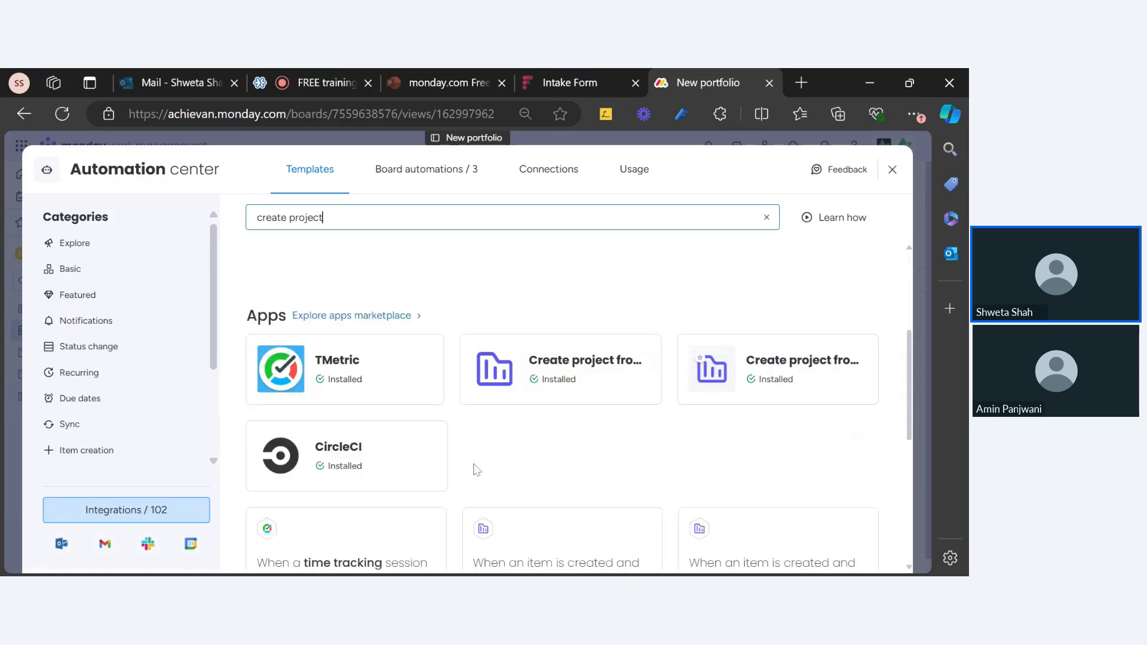
left_click(600, 395)
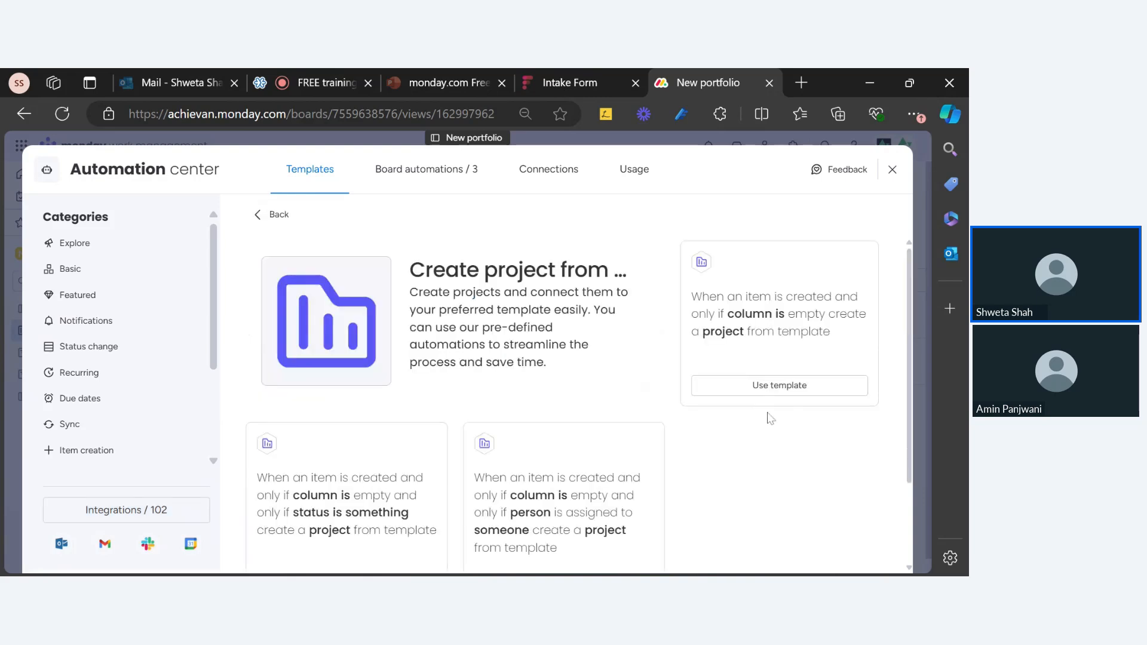
scroll(582, 502, "up", 2)
scroll(446, 502, "down", 2)
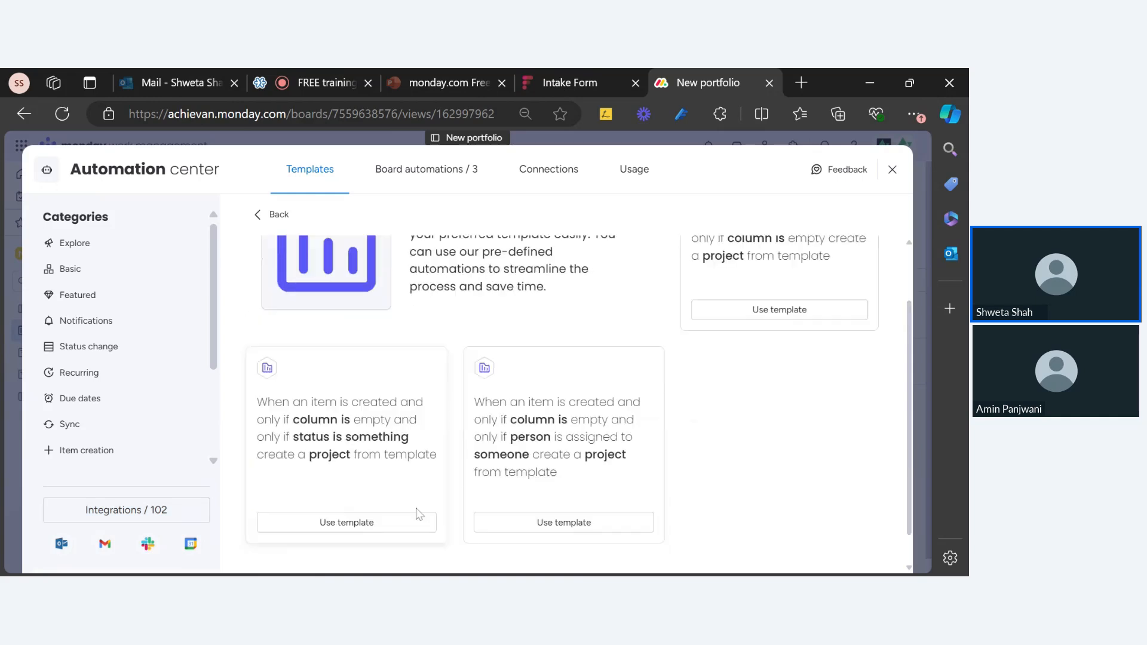
scroll(431, 505, "up", 2)
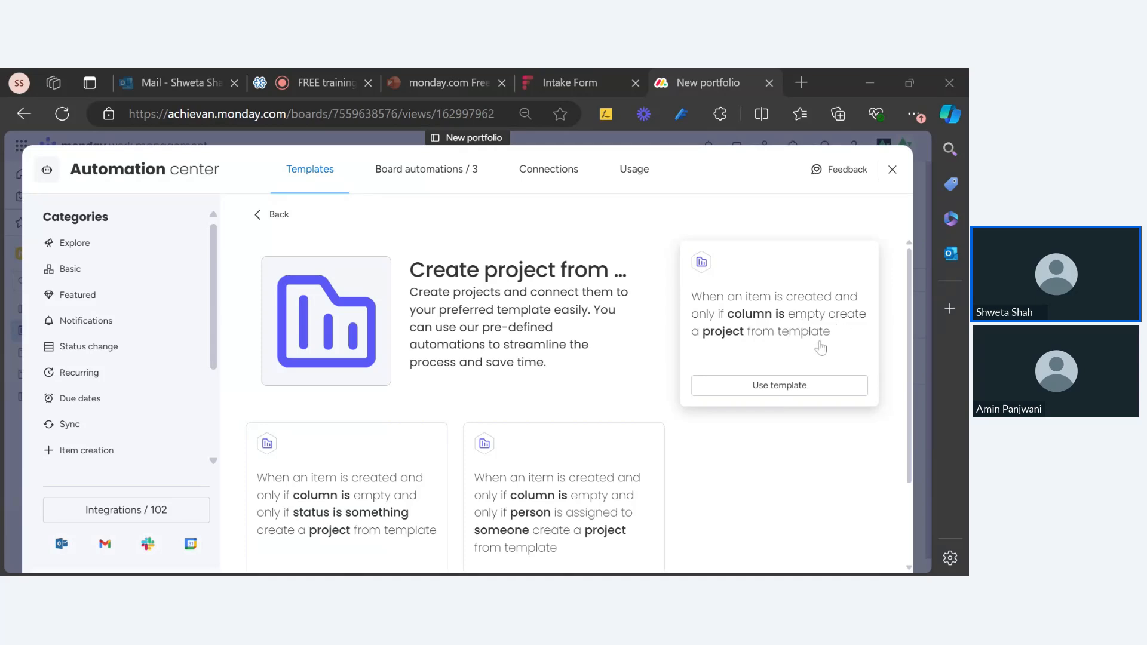
Use the column-is-empty recipe with Project Tasks Links as the column and the condition 'is' empty
left_click(821, 357)
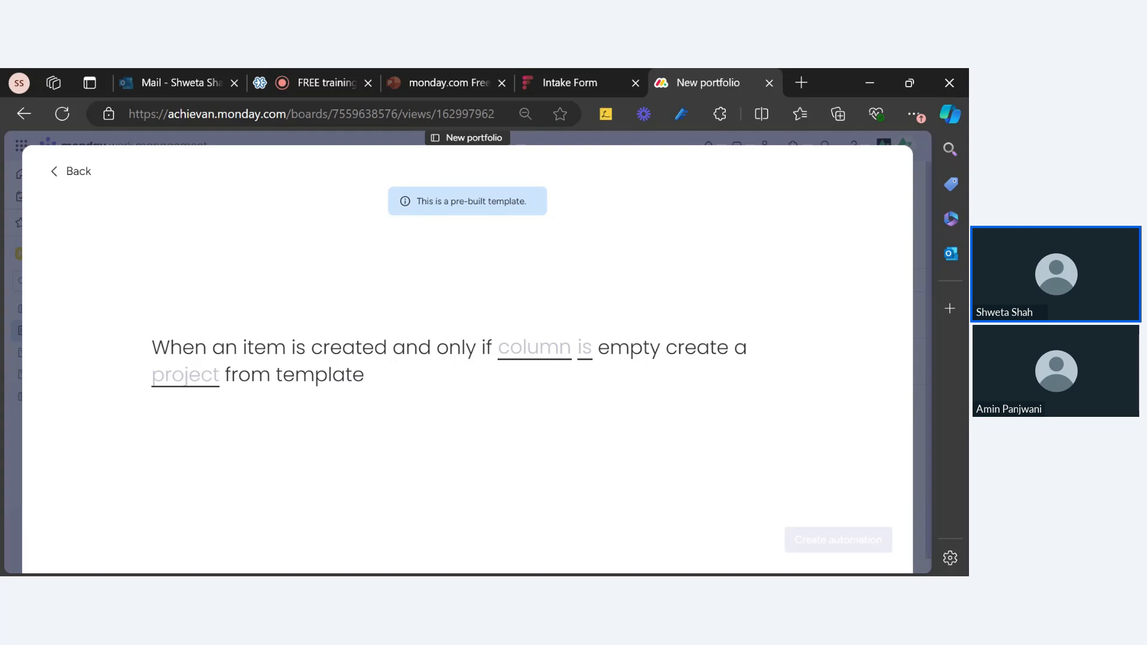
left_click(536, 356)
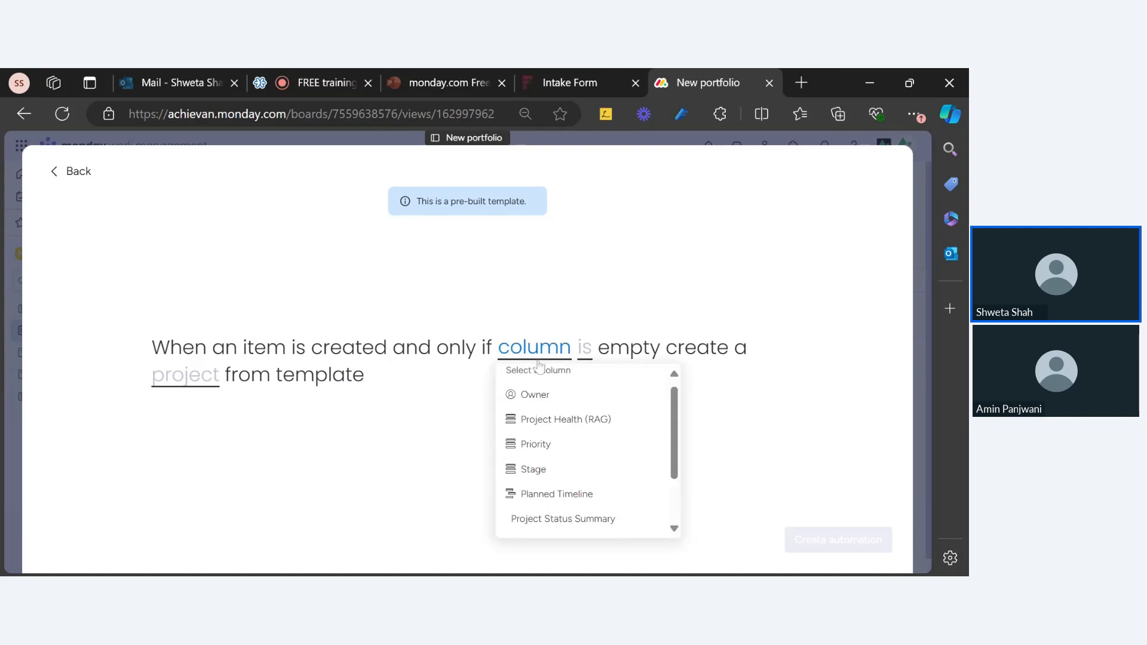
scroll(562, 496, "down", 3)
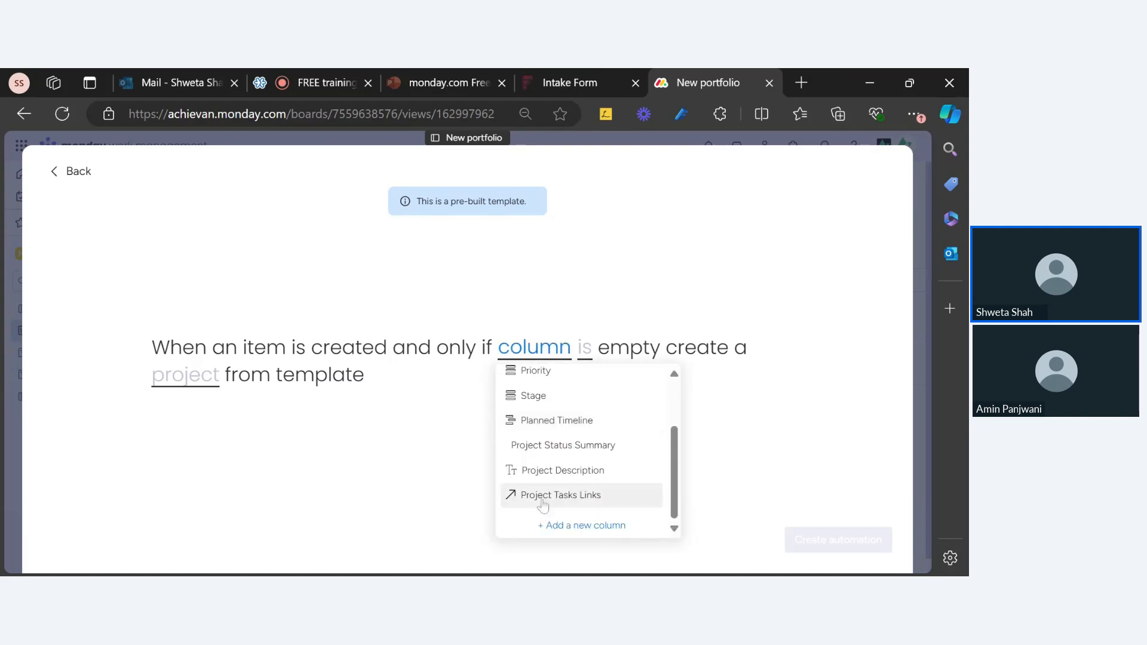
left_click(539, 505)
left_click(682, 352)
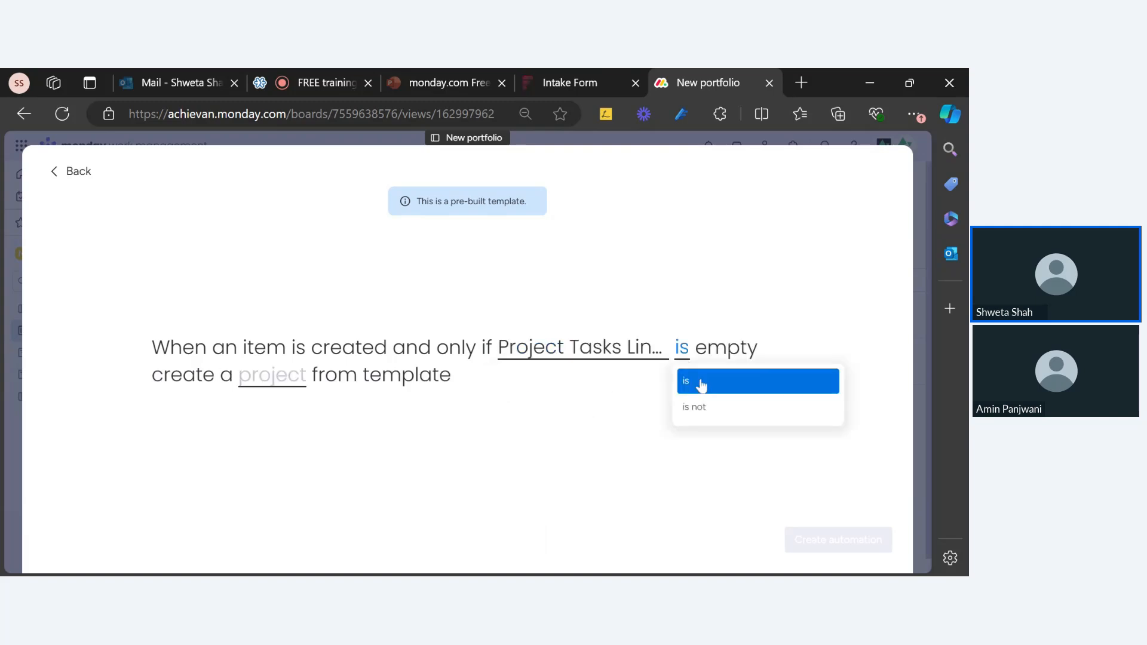
left_click(707, 389)
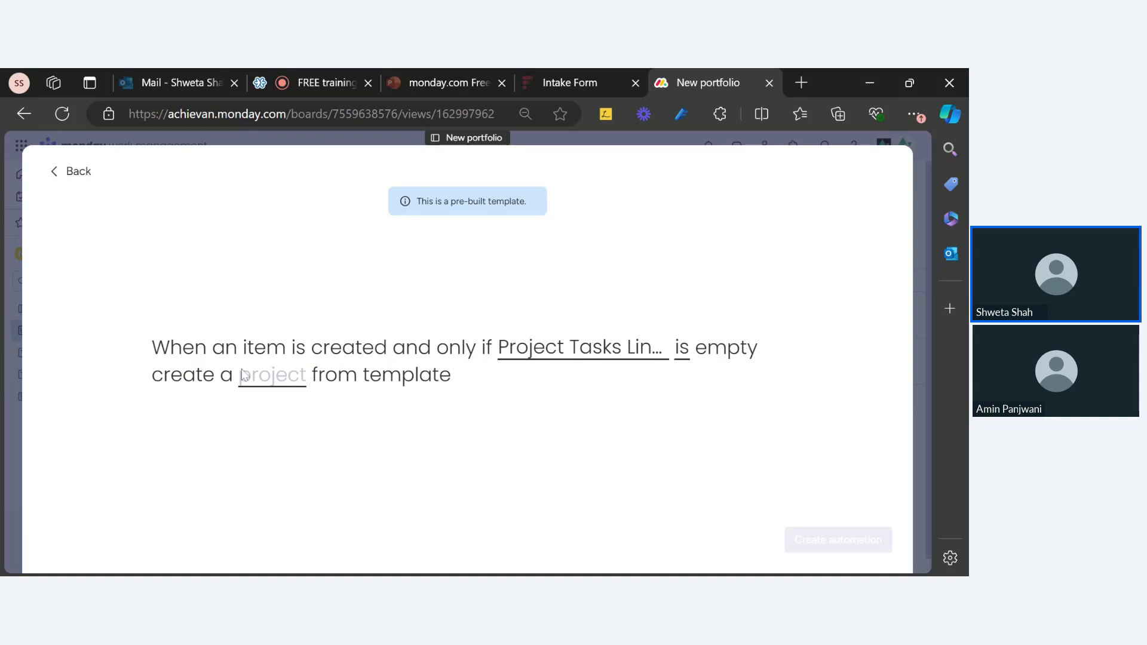
left_click(271, 376)
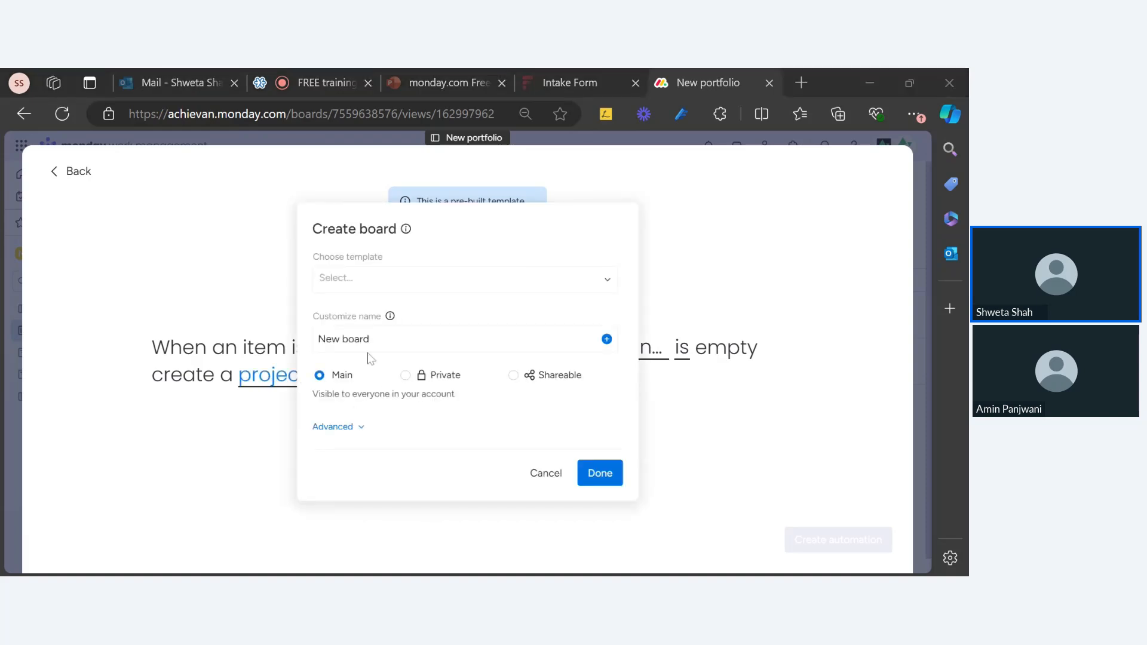
Build the board from Project template new and name it only with the item name ({pulse.name})
left_click(347, 280)
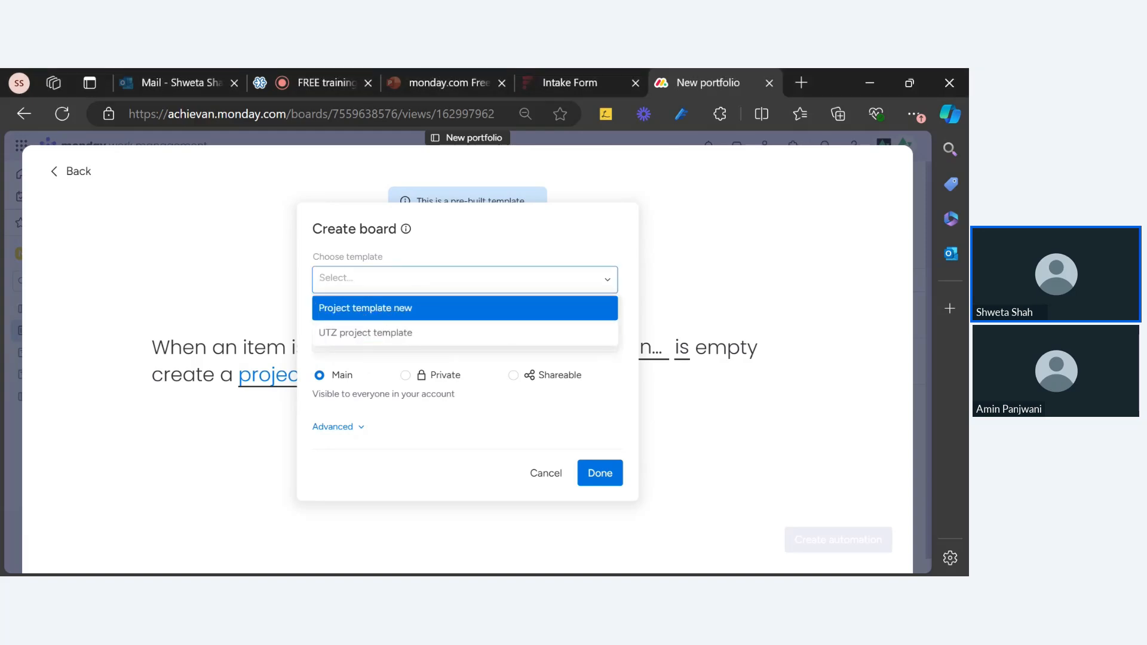
key("Return")
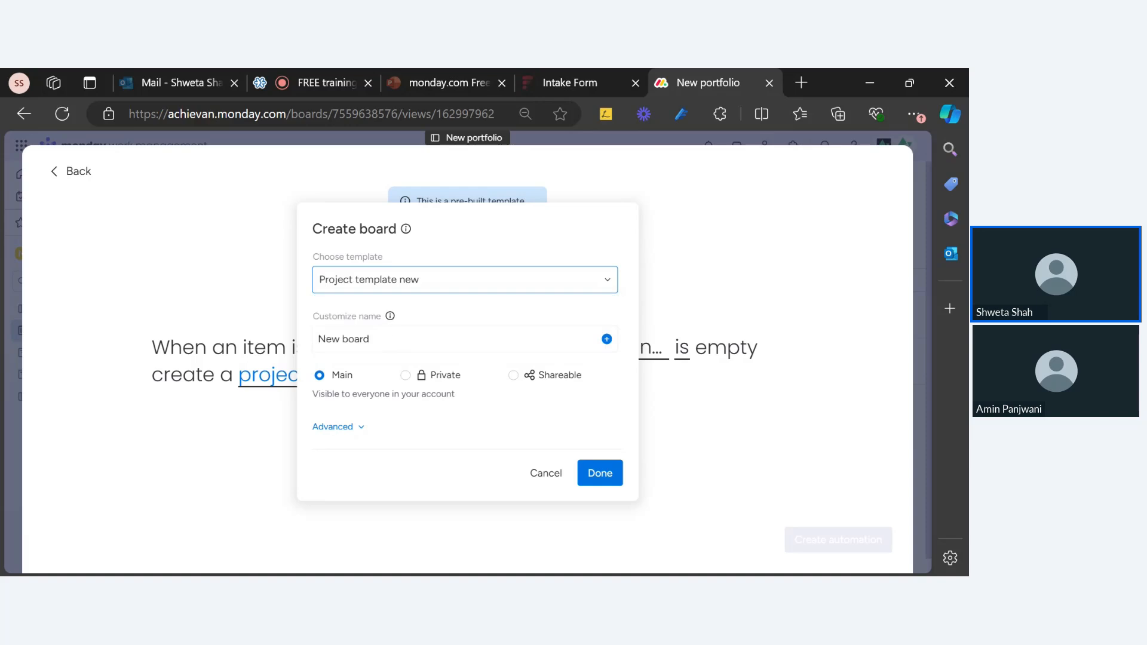
left_click(607, 339)
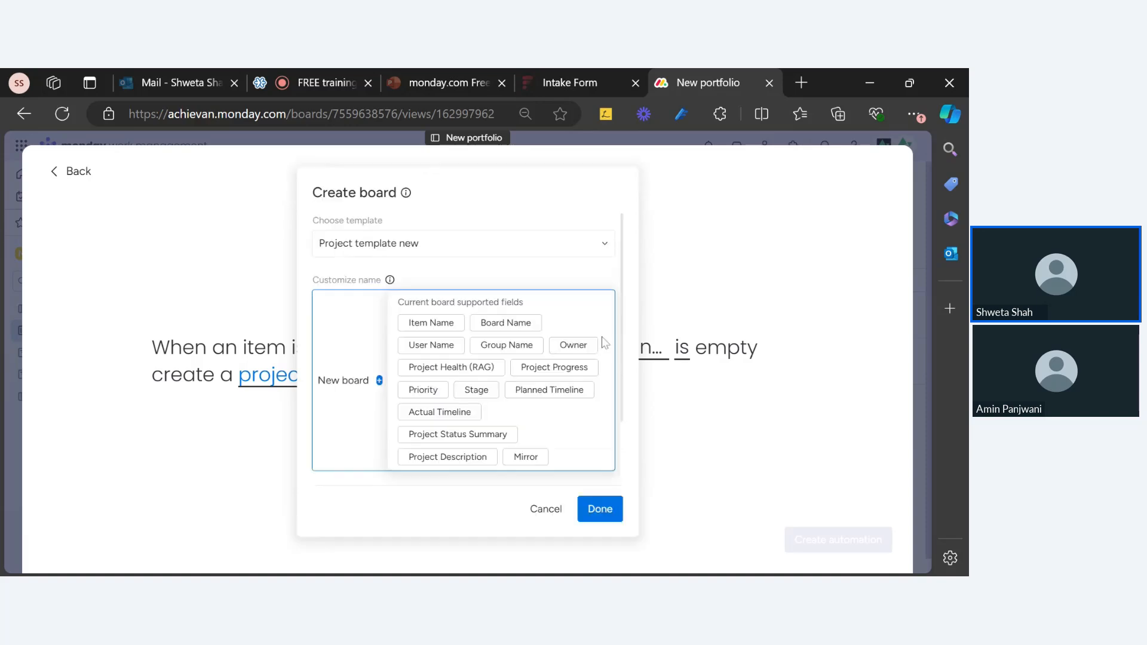
left_click(432, 324)
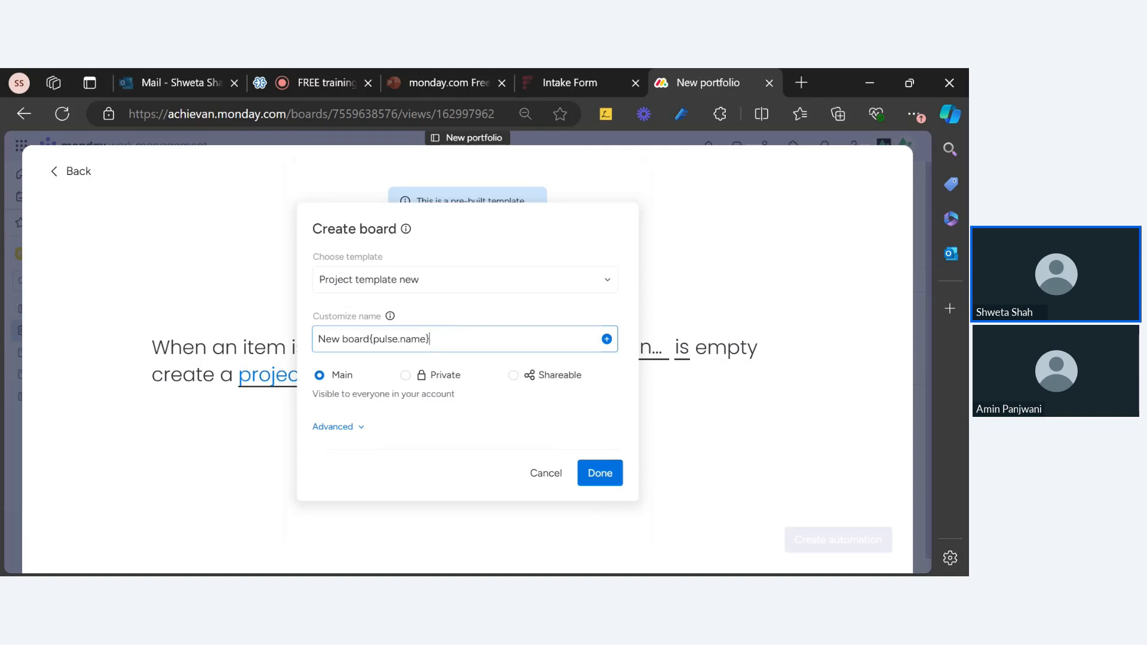
key("ctrl+a")
key("BackSpace")
left_click(607, 341)
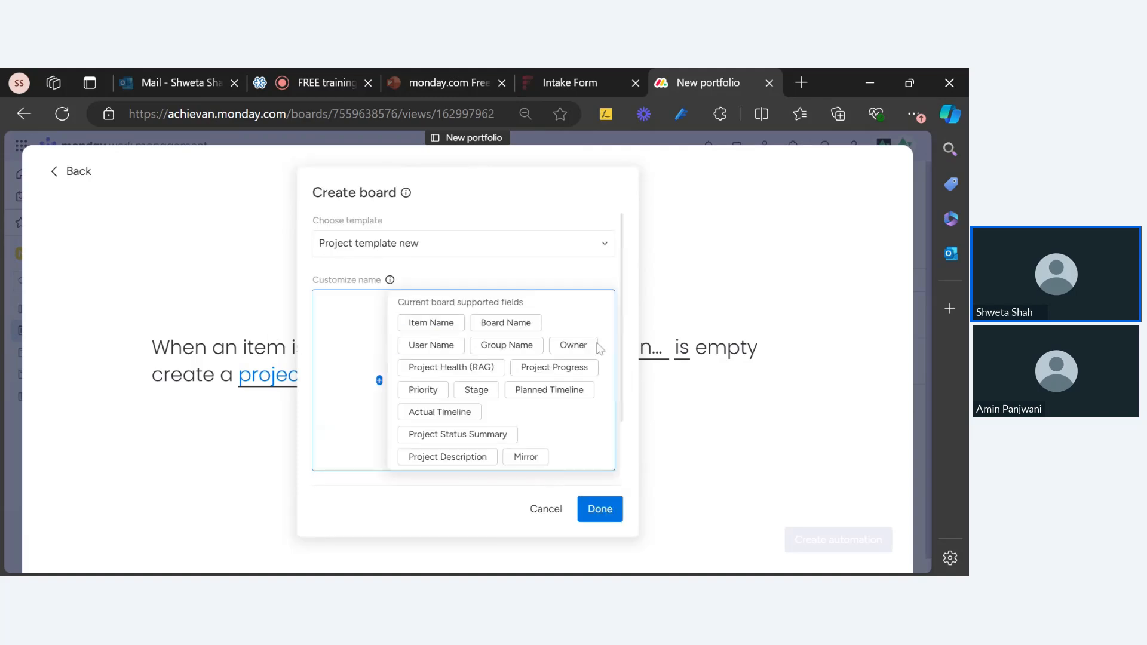
left_click(433, 323)
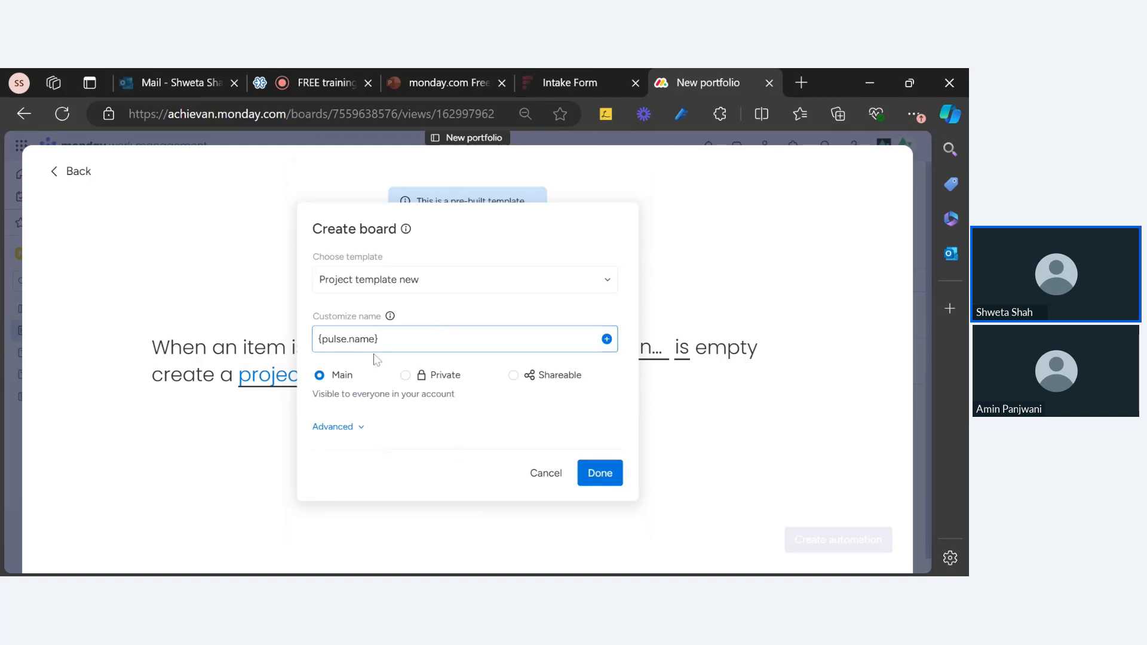
left_click(443, 312)
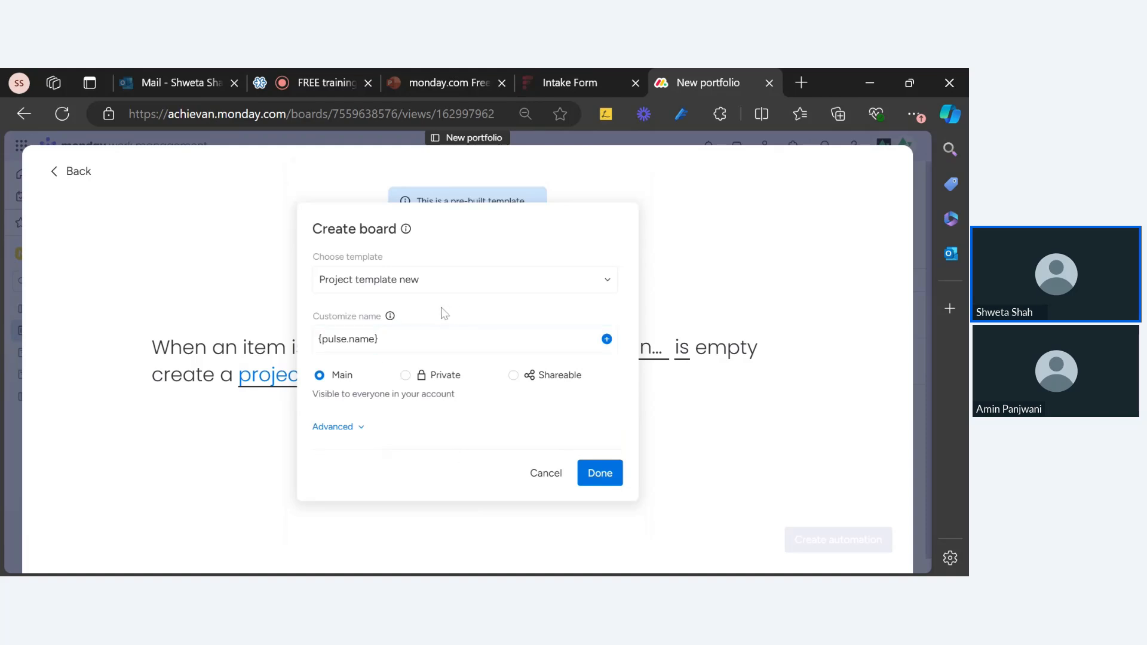
left_click(359, 428)
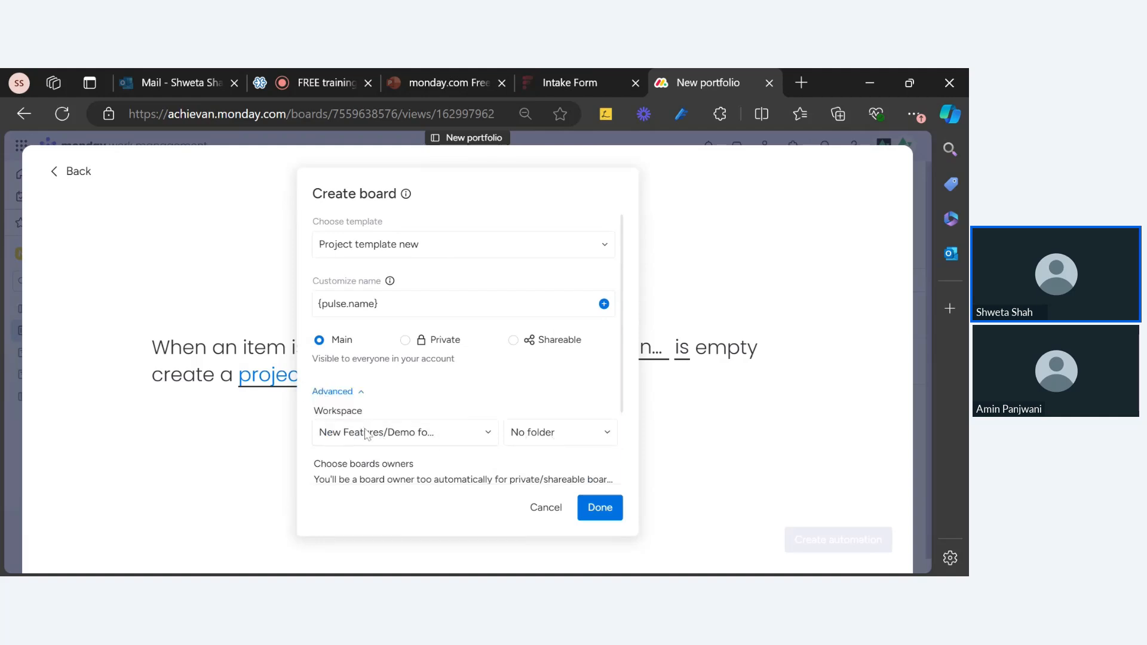
Put the created board in the New feature demo folder
left_click(564, 442)
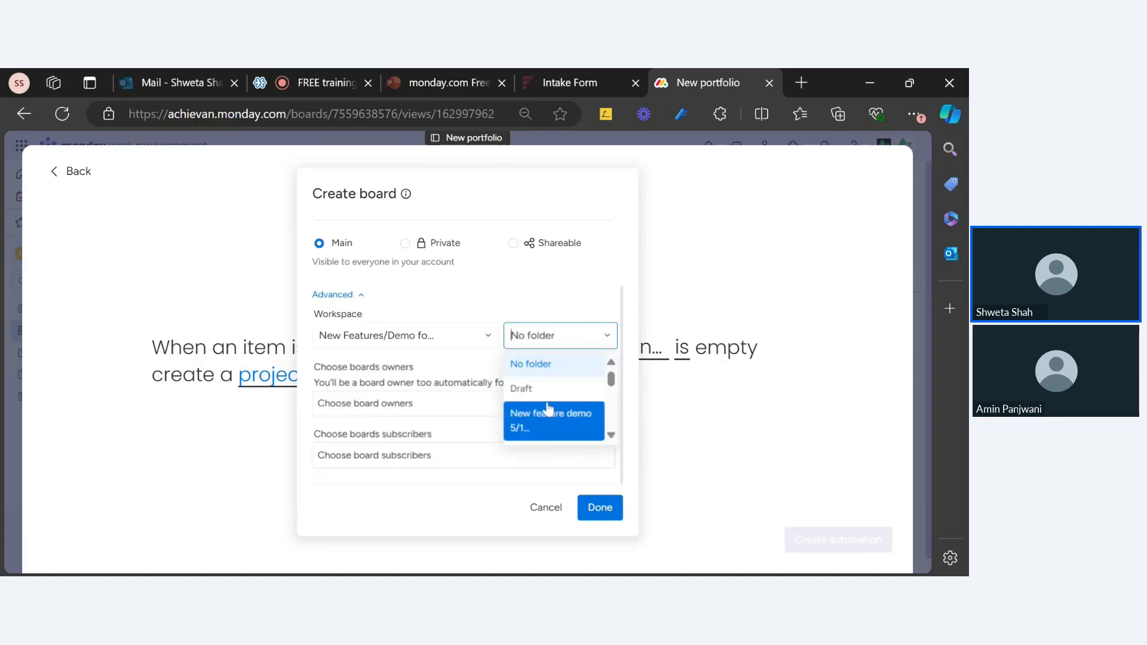
left_click(551, 418)
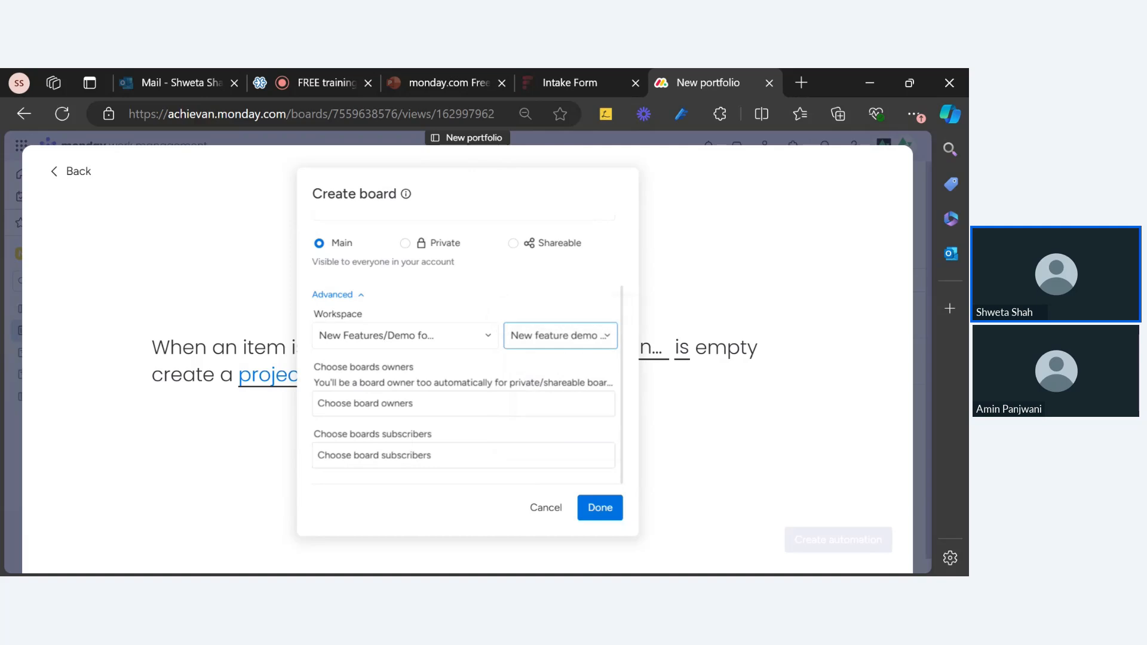
left_click(561, 335)
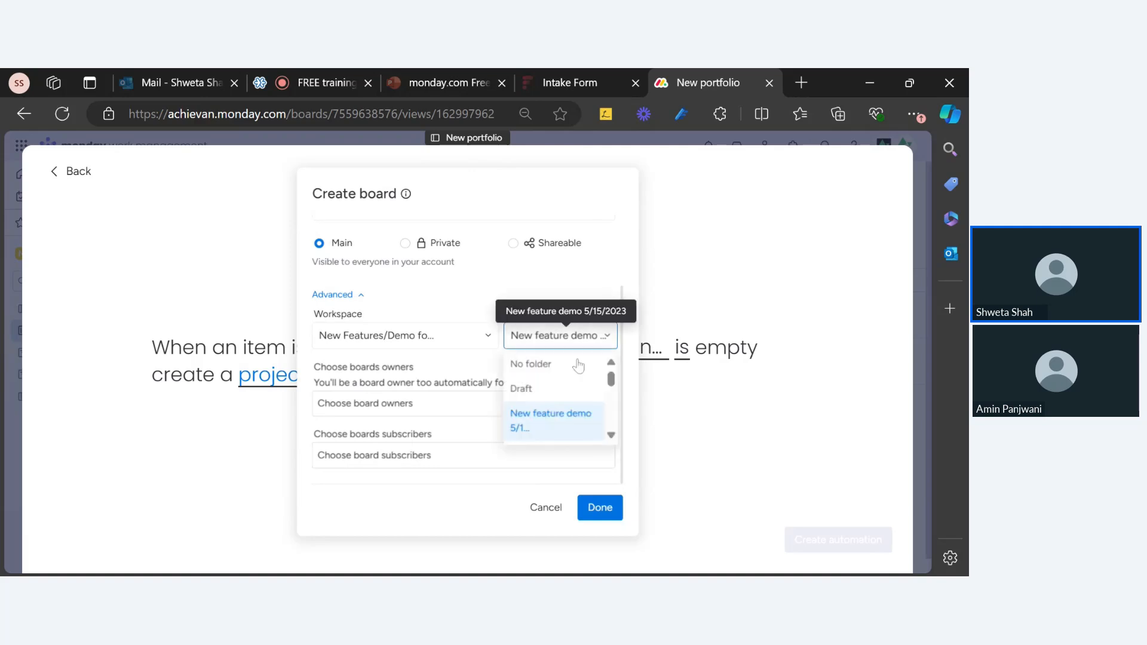
left_click(549, 428)
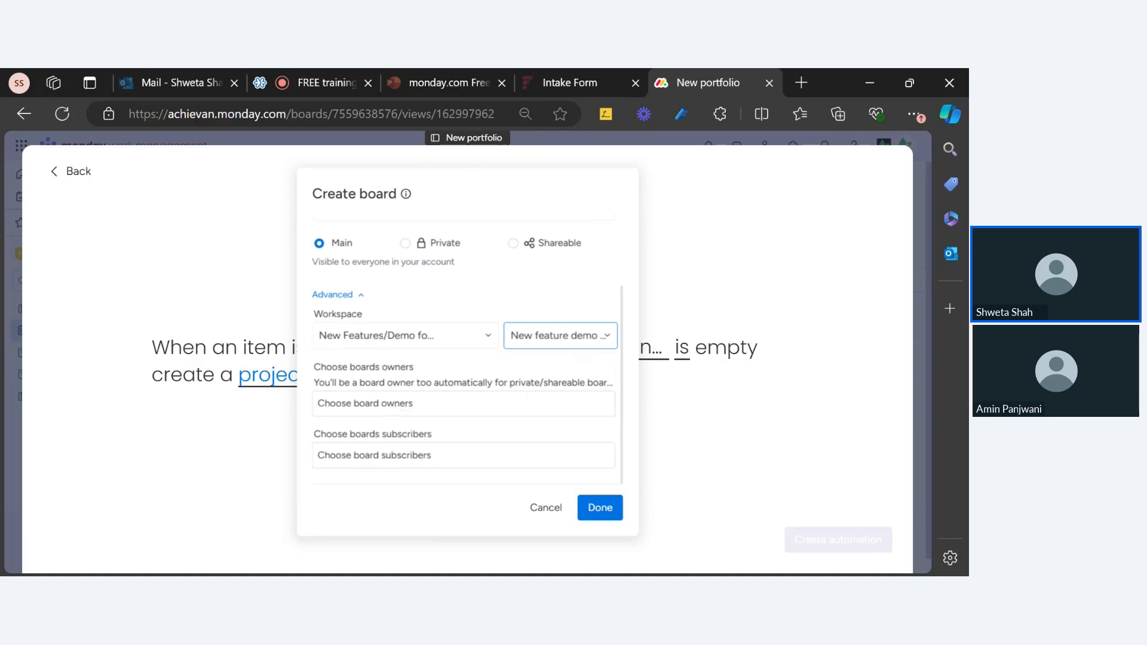
Search for and add one board owner, then confirm the Create board settings with Done
left_click(412, 407)
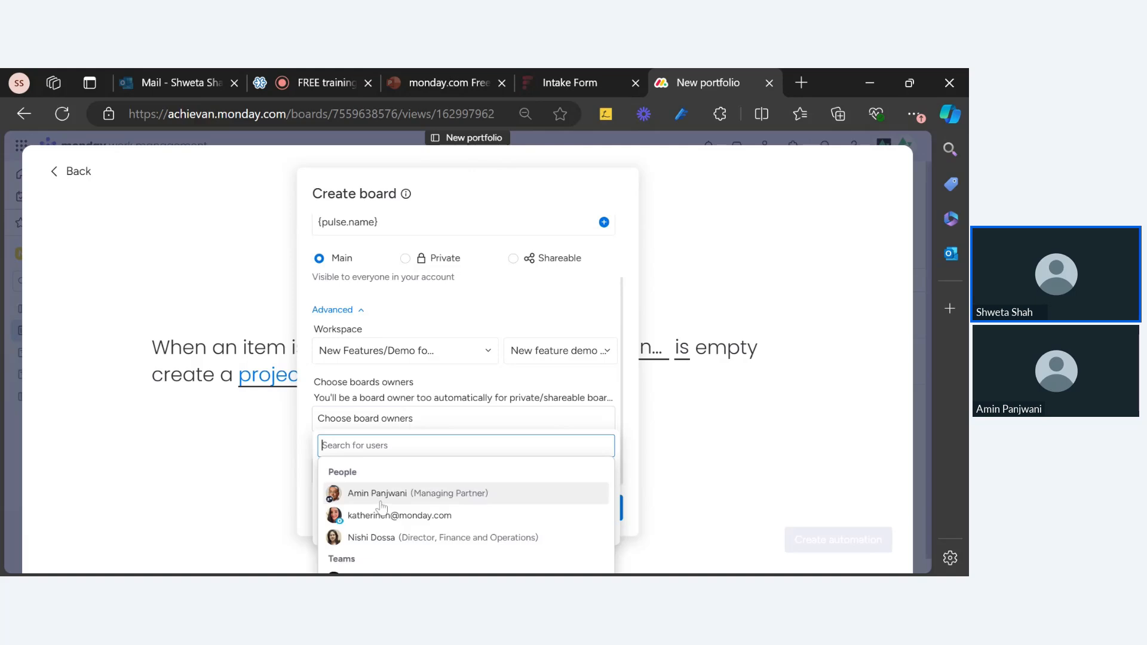
left_click(454, 416)
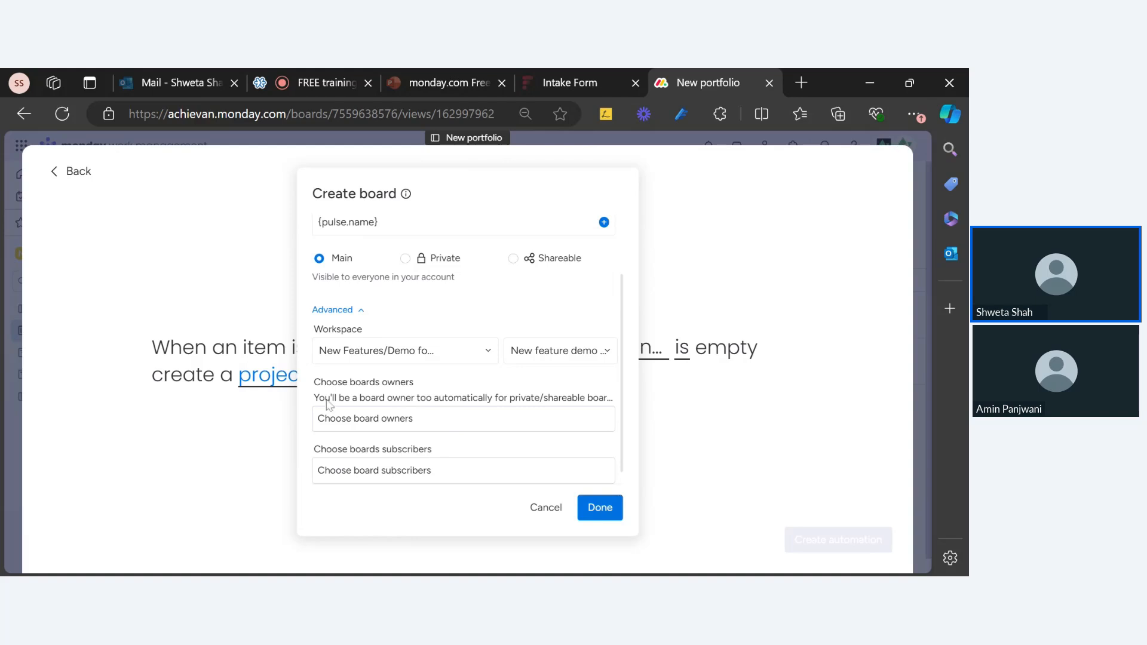
left_click(366, 426)
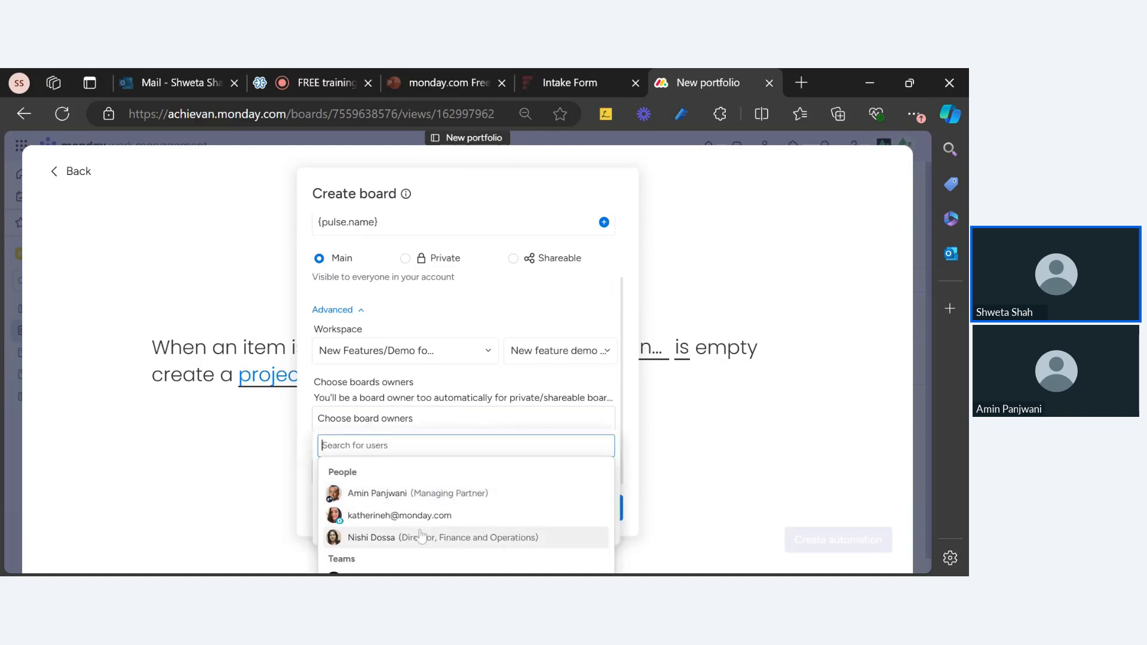
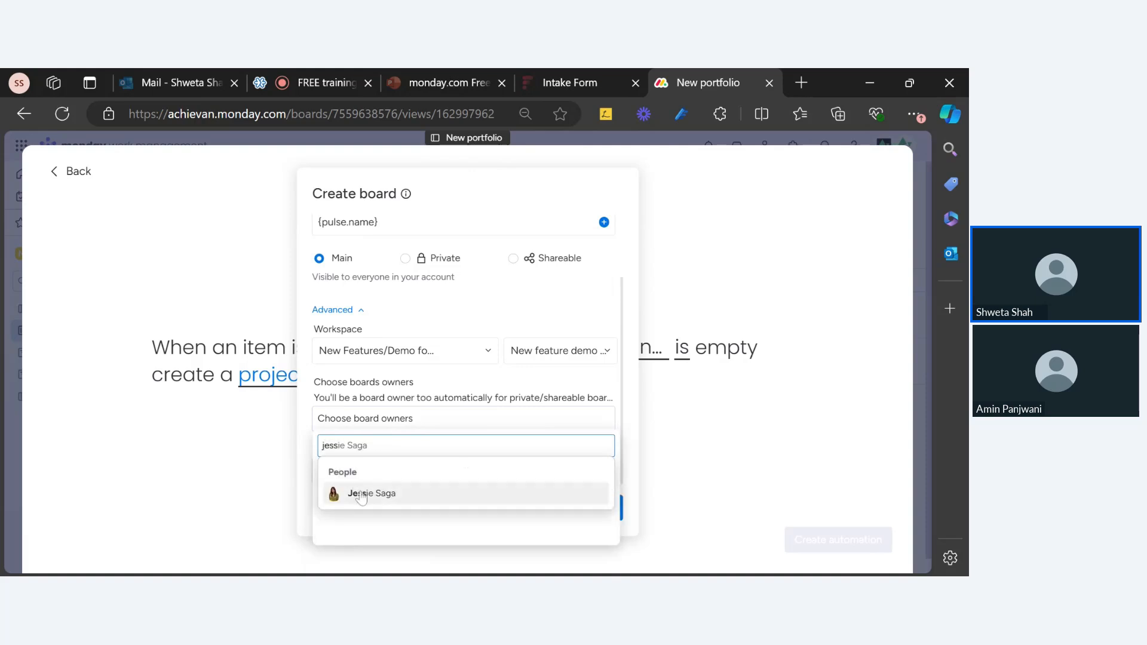
left_click(360, 495)
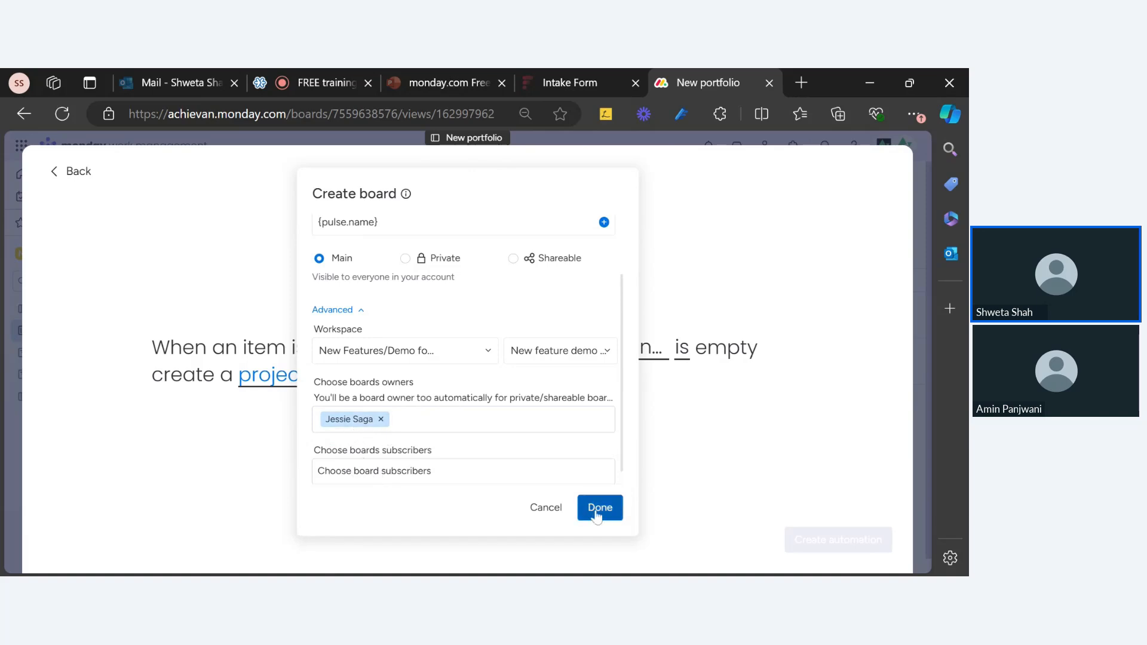
scroll(415, 425, "down", 1)
left_click(412, 412)
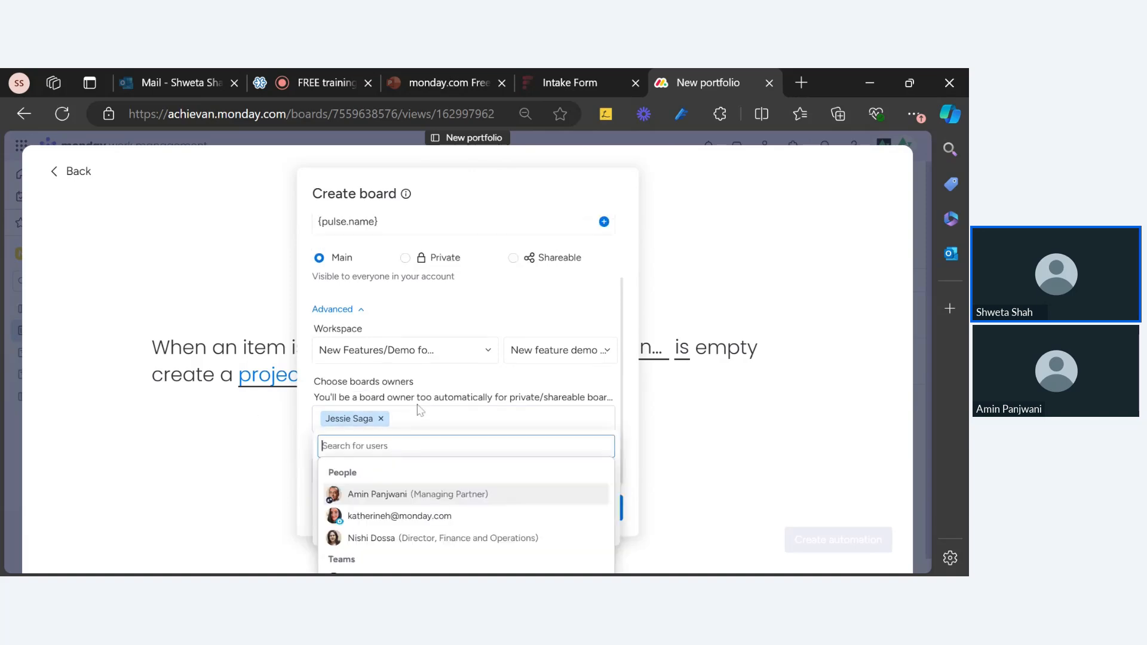
type("ev")
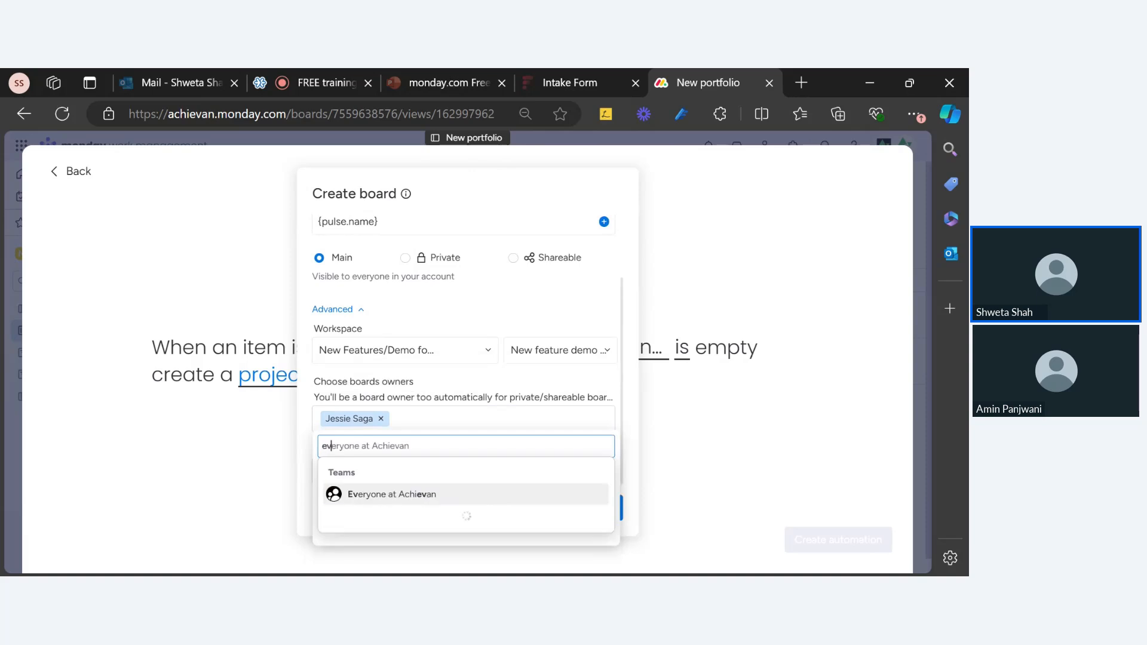
key("ctrl+a")
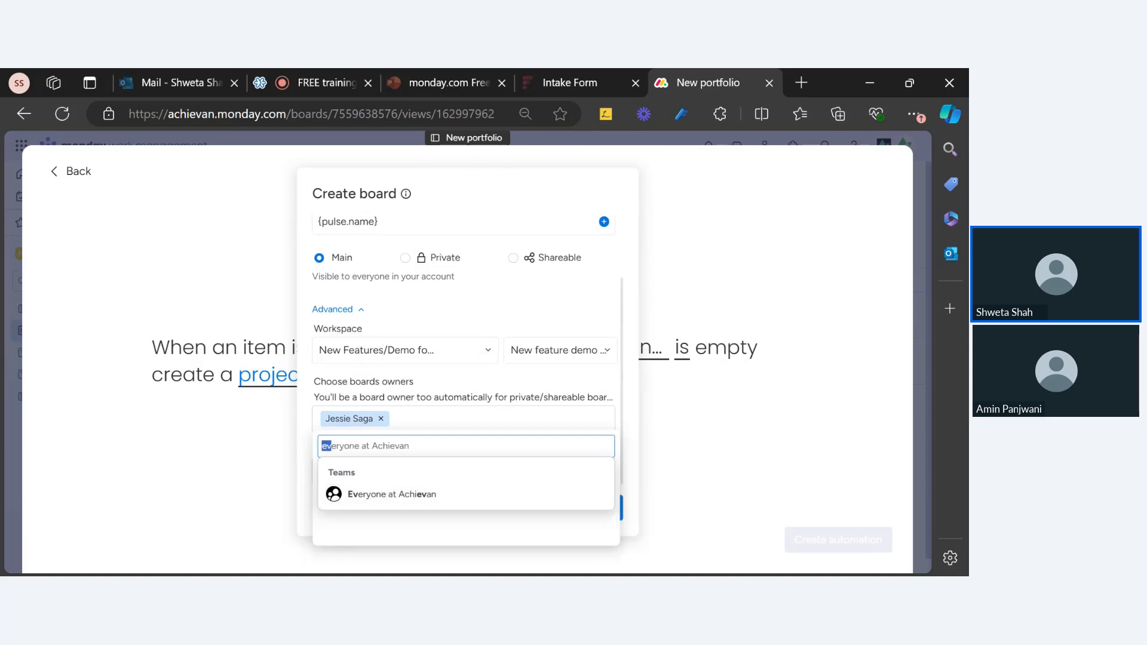
key("BackSpace")
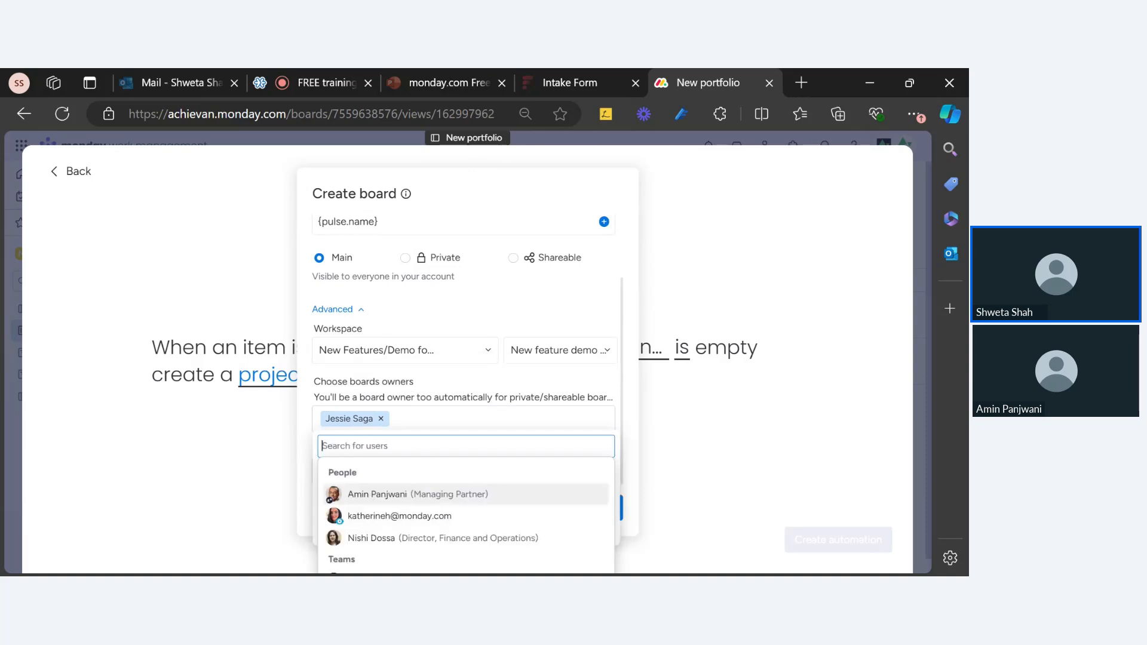
left_click(412, 422)
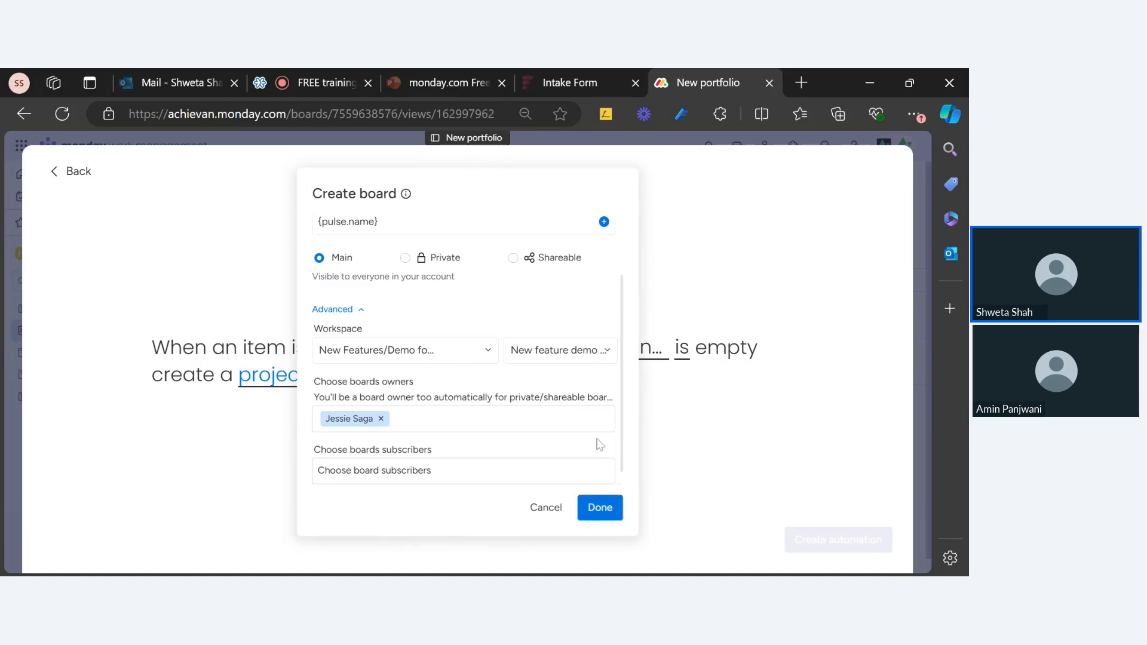
left_click(616, 515)
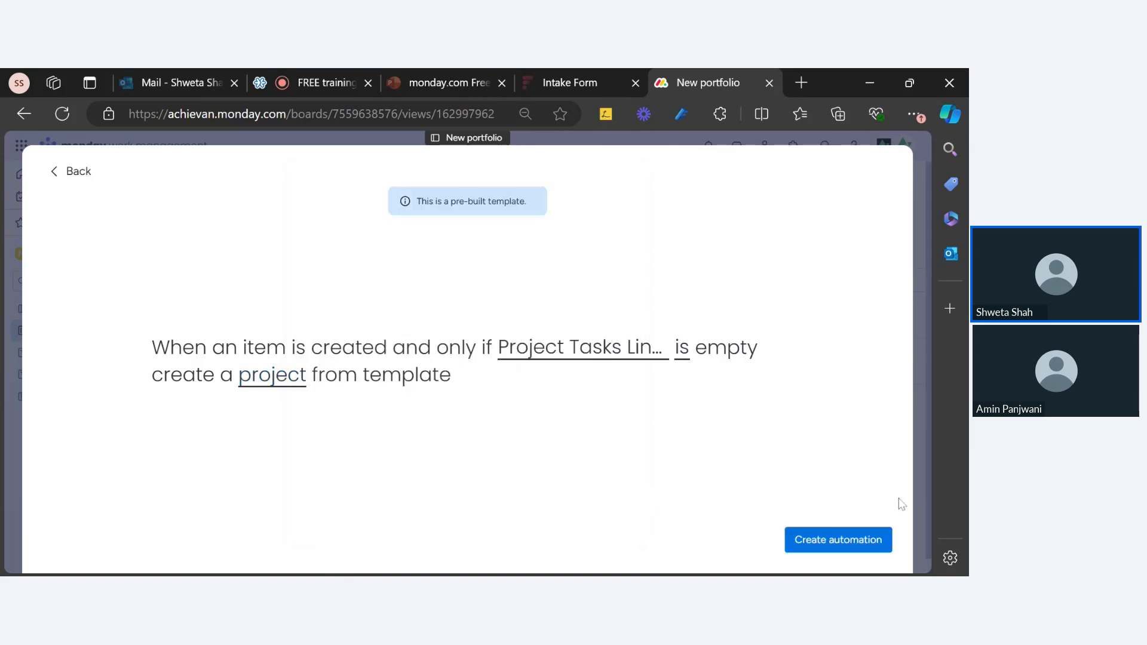
Save the conditional automation as the fourth active one and switch to the Project Intake Form board
left_click(833, 546)
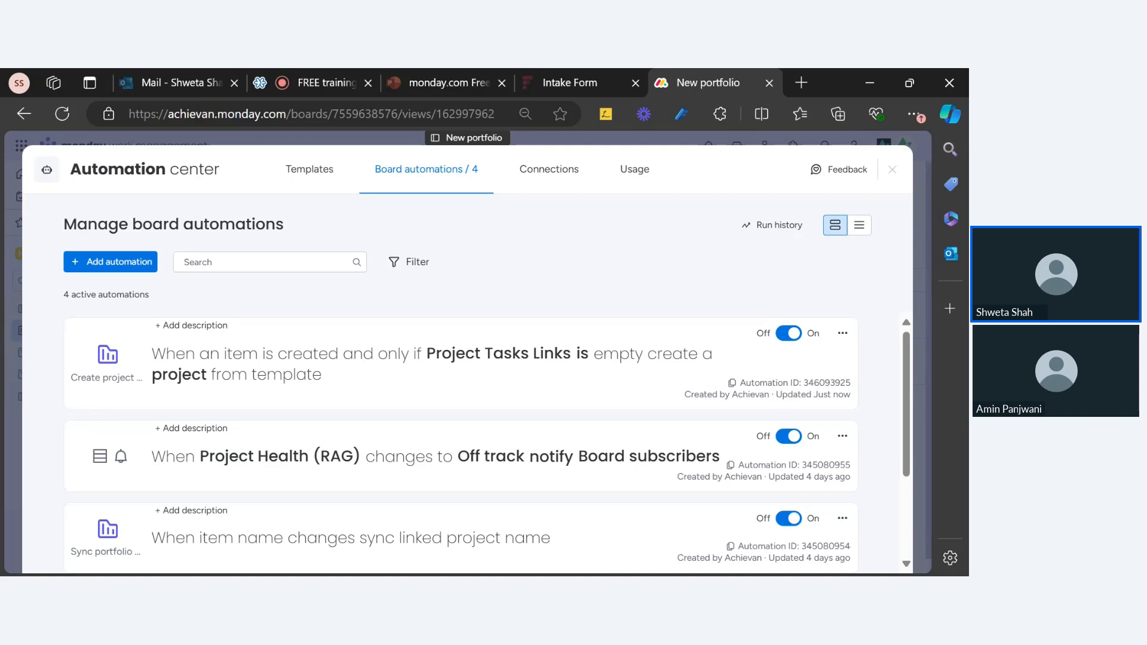
left_click(893, 170)
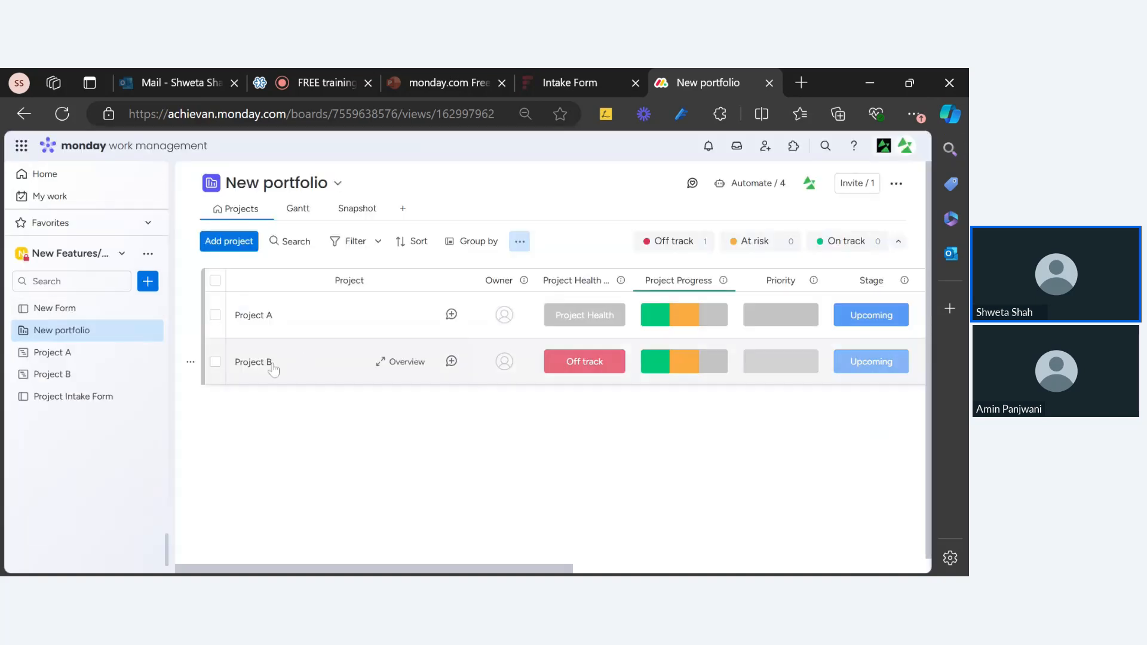
left_click(238, 242)
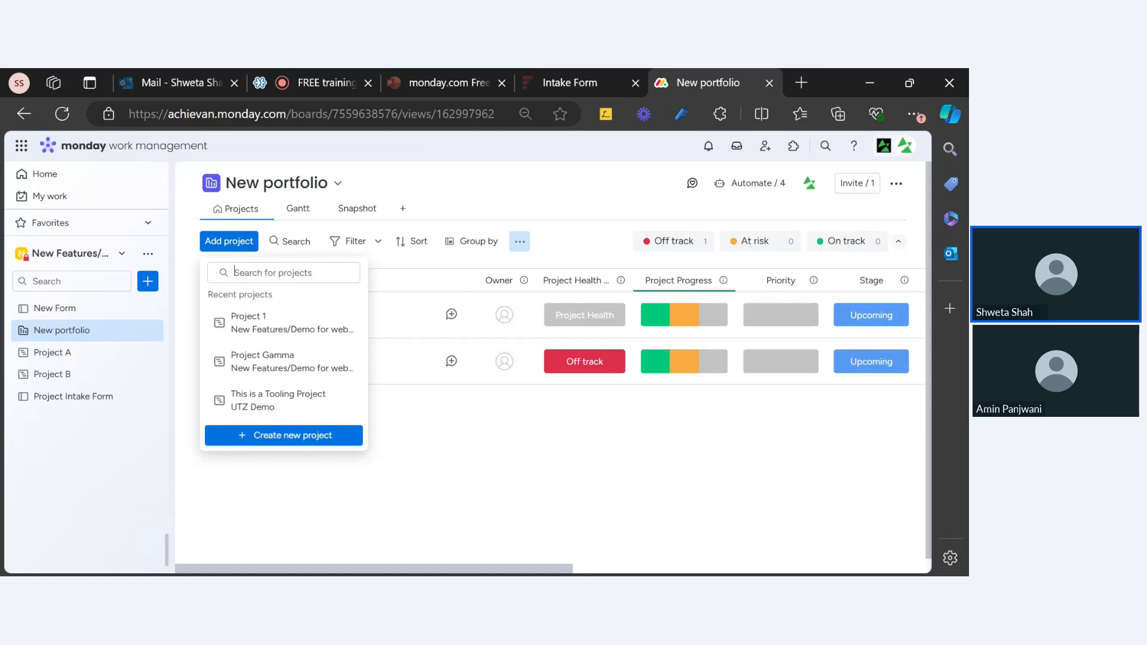
left_click(353, 500)
left_click(67, 397)
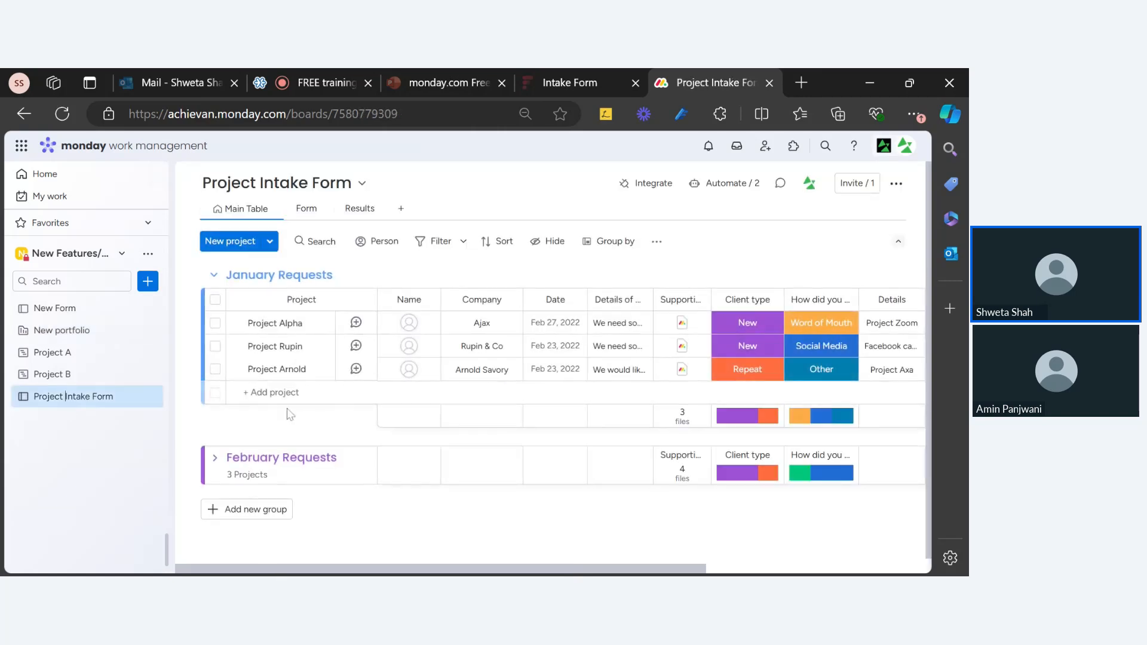
Set Project Arnold's intake status to Proceed and go back to New portfolio
left_click_drag(283, 571, 513, 569)
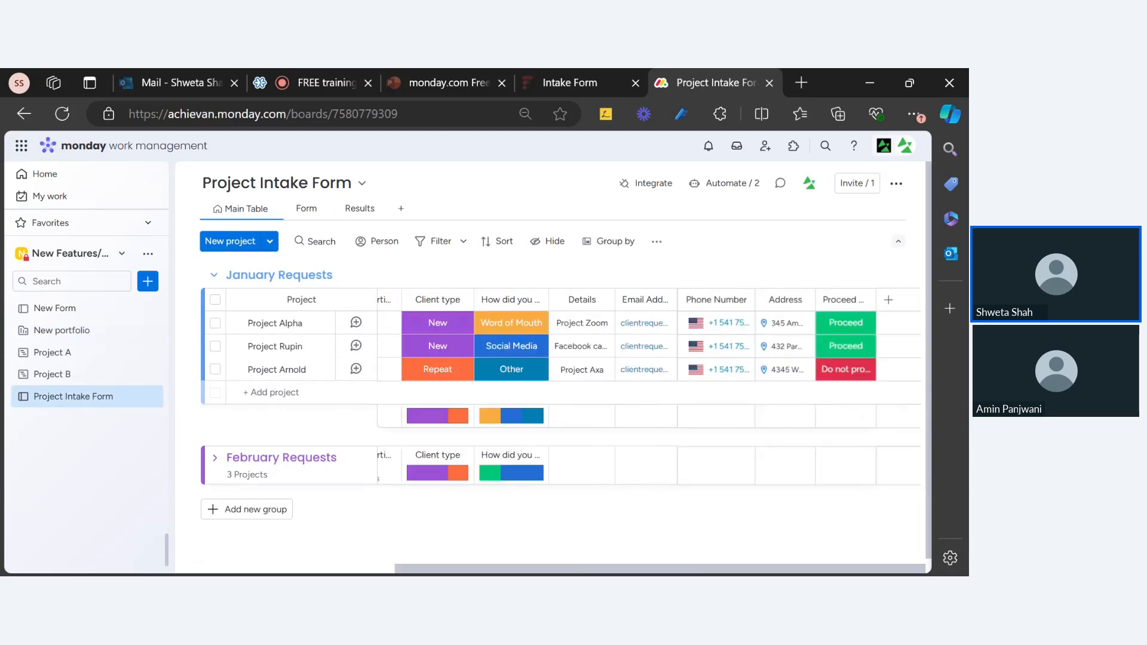
left_click(835, 376)
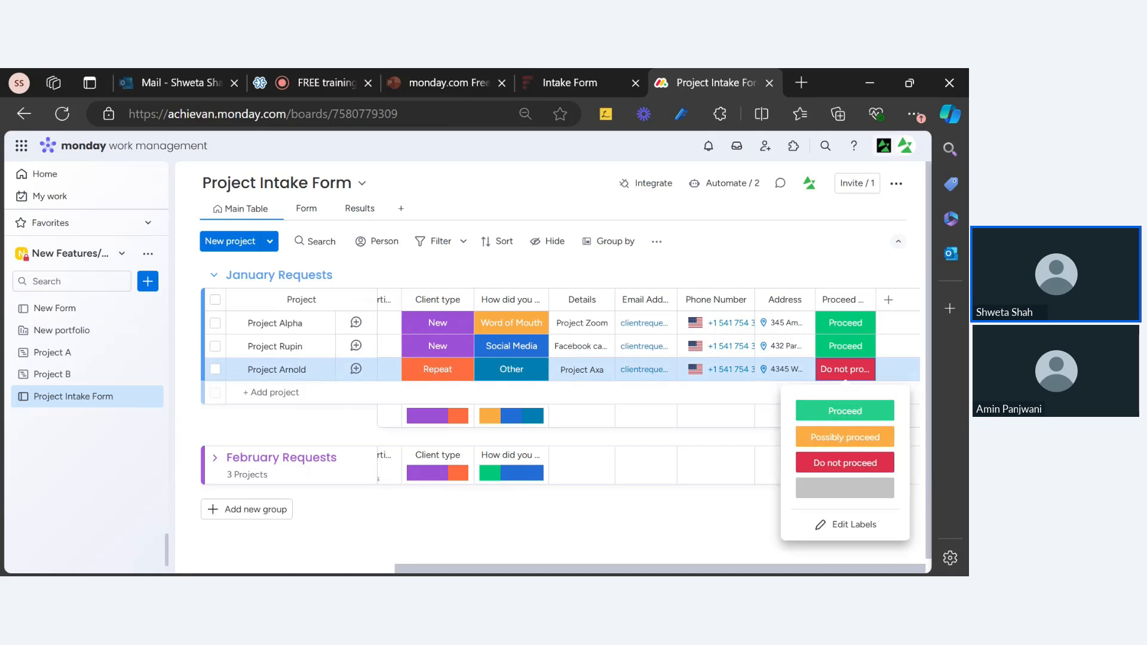
left_click(845, 411)
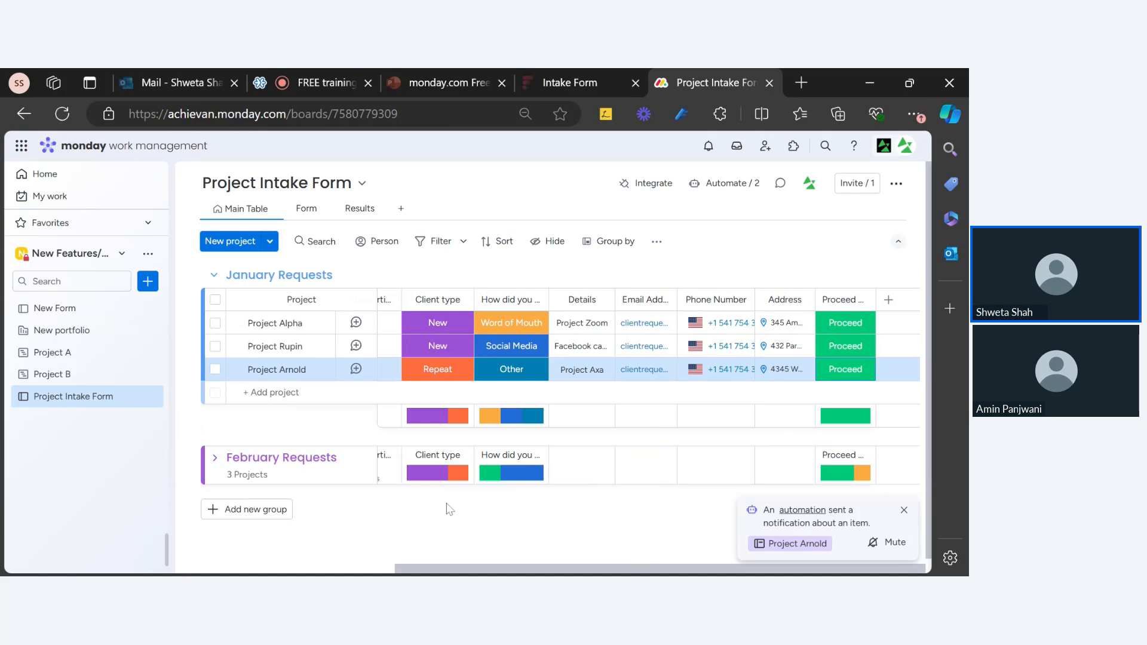
left_click(77, 339)
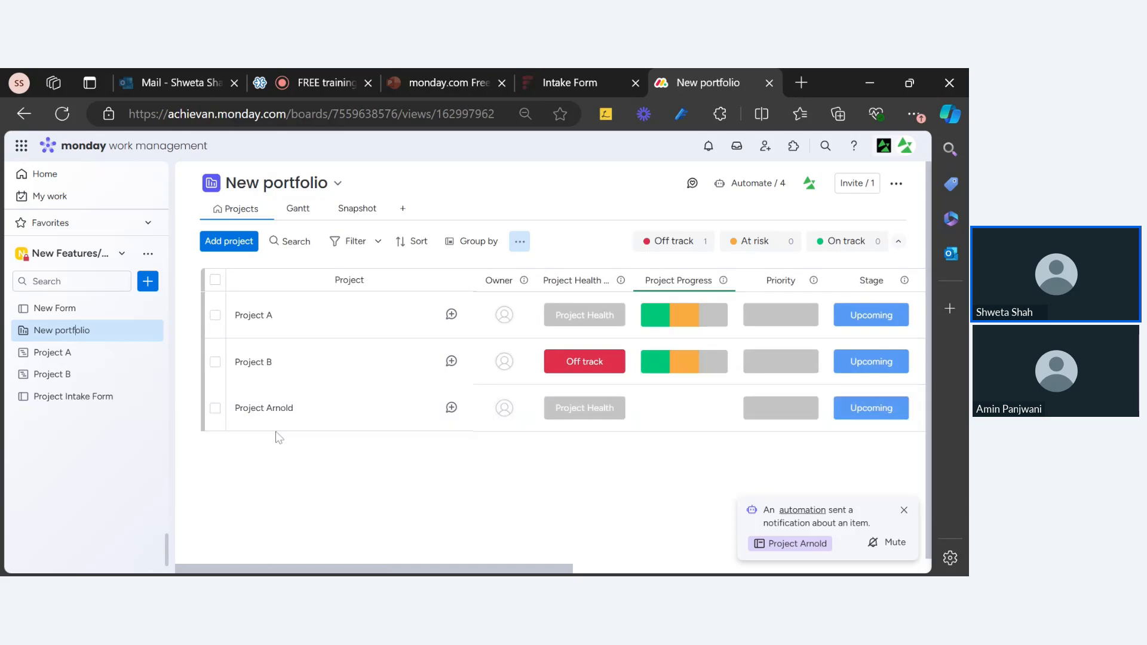
Dismiss the automation notification and reload the New portfolio board
left_click(904, 511)
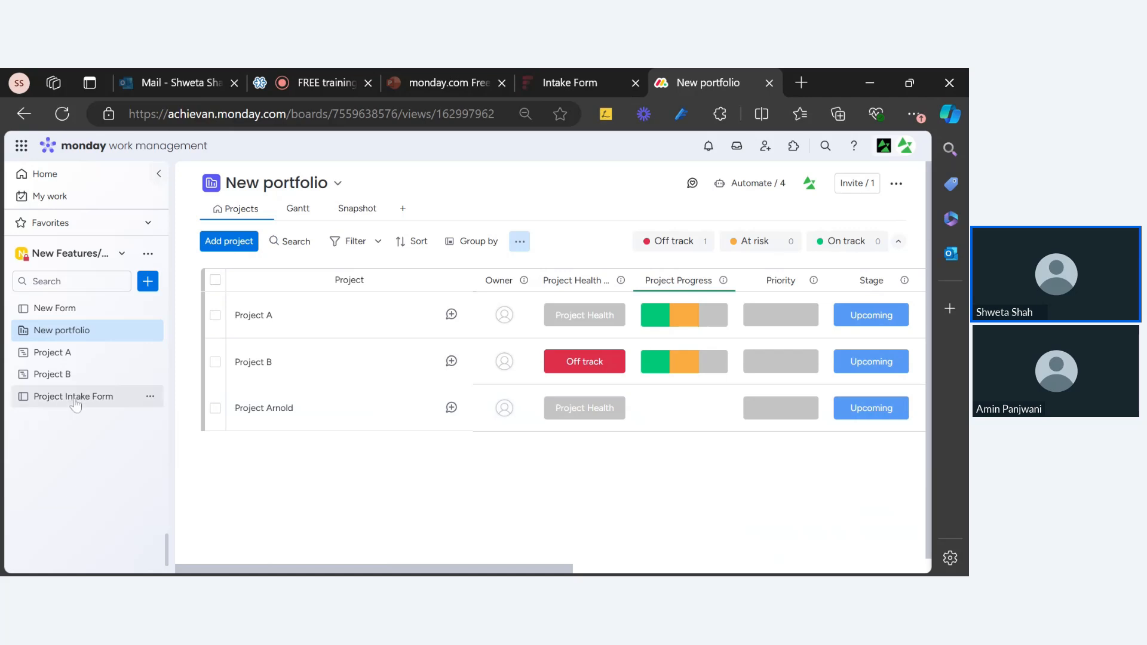
mouse_move(418, 571)
left_mouse_down()
mouse_move(751, 571)
mouse_move(417, 571)
left_mouse_up()
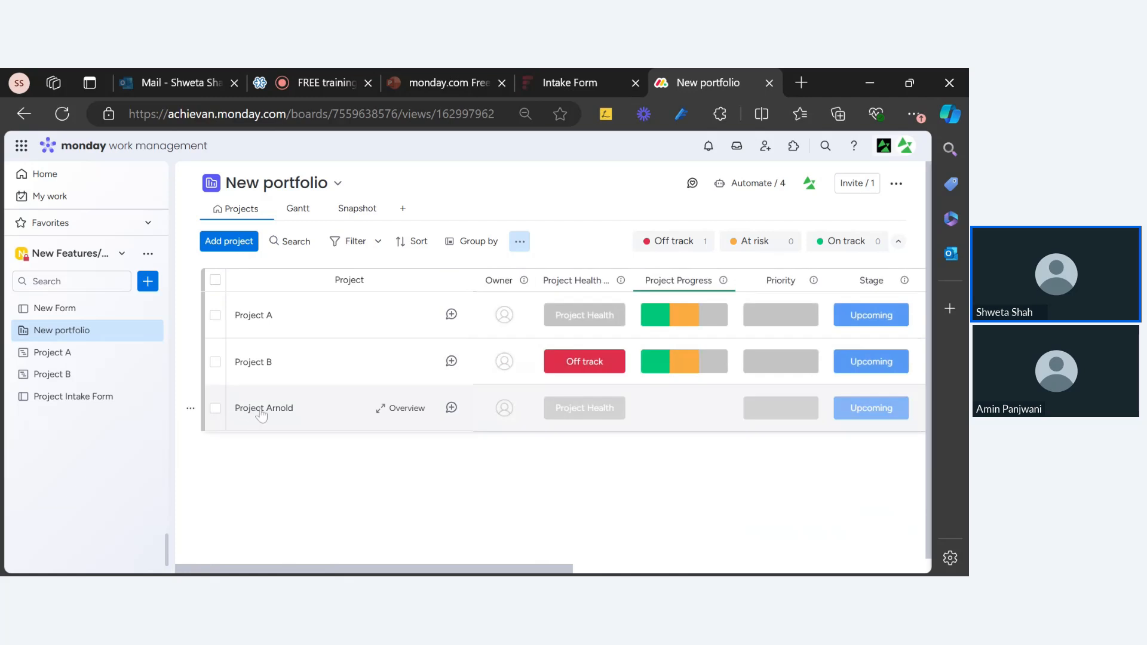
left_click_drag(508, 571, 861, 571)
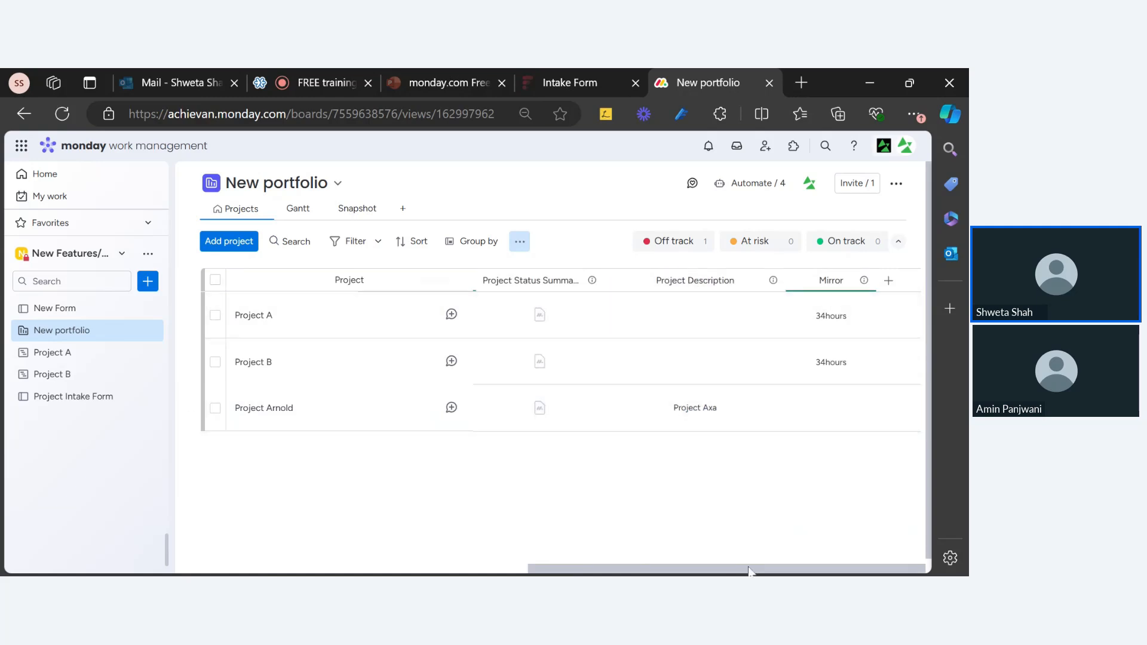
left_click_drag(750, 571, 398, 571)
scroll(562, 359, "right", 10)
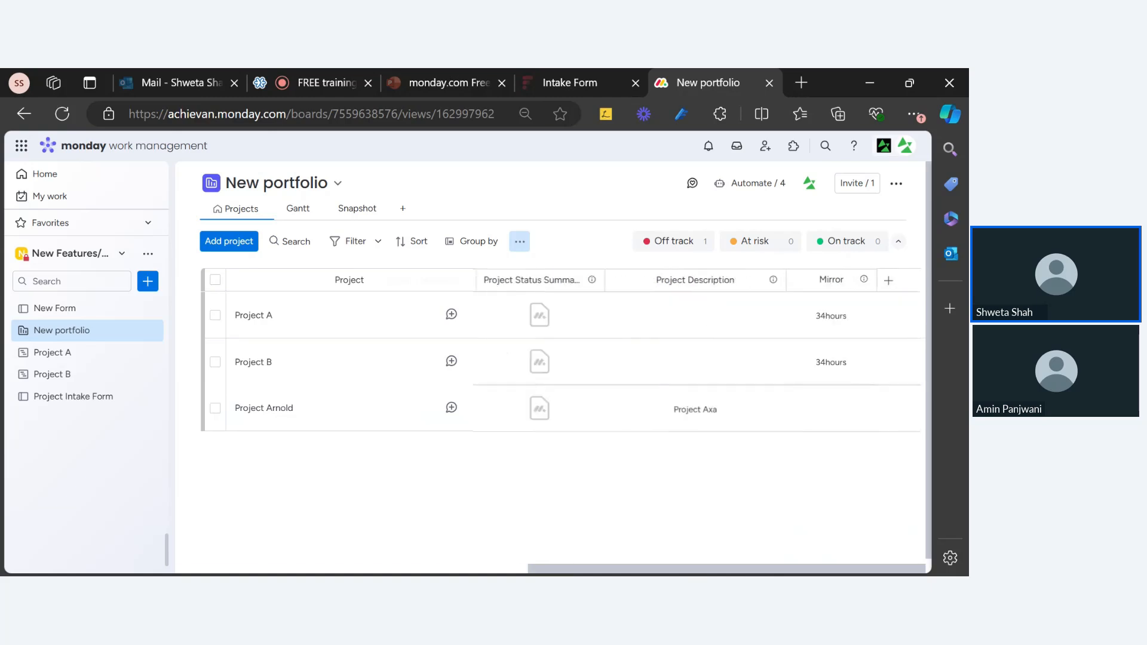
scroll(562, 359, "left", 10)
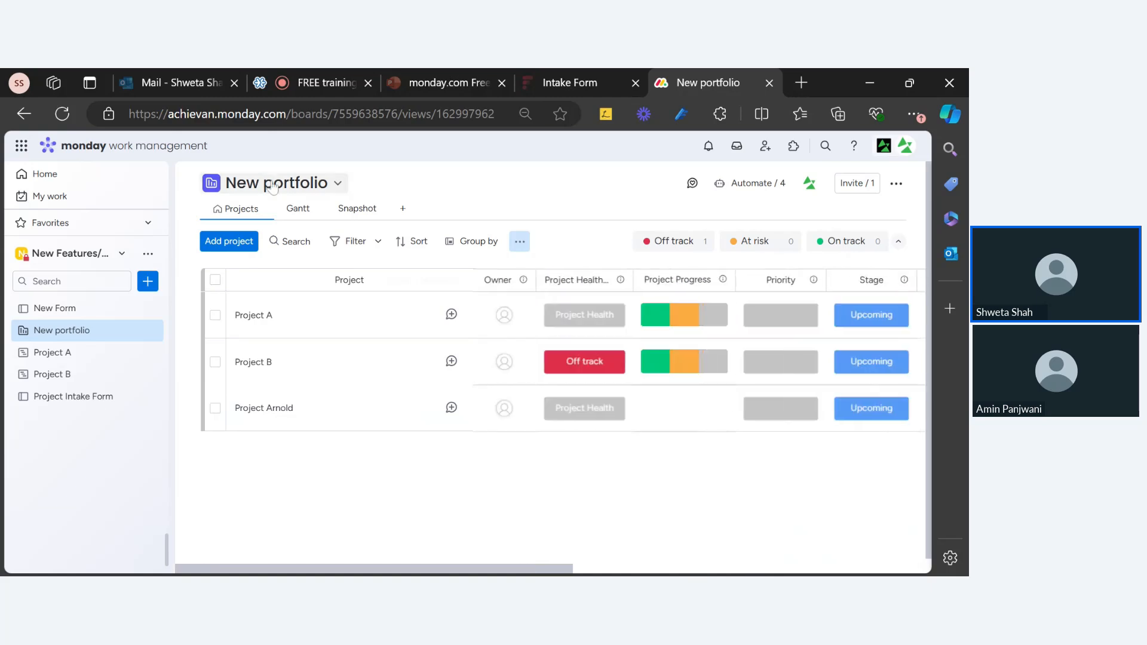
left_click(58, 125)
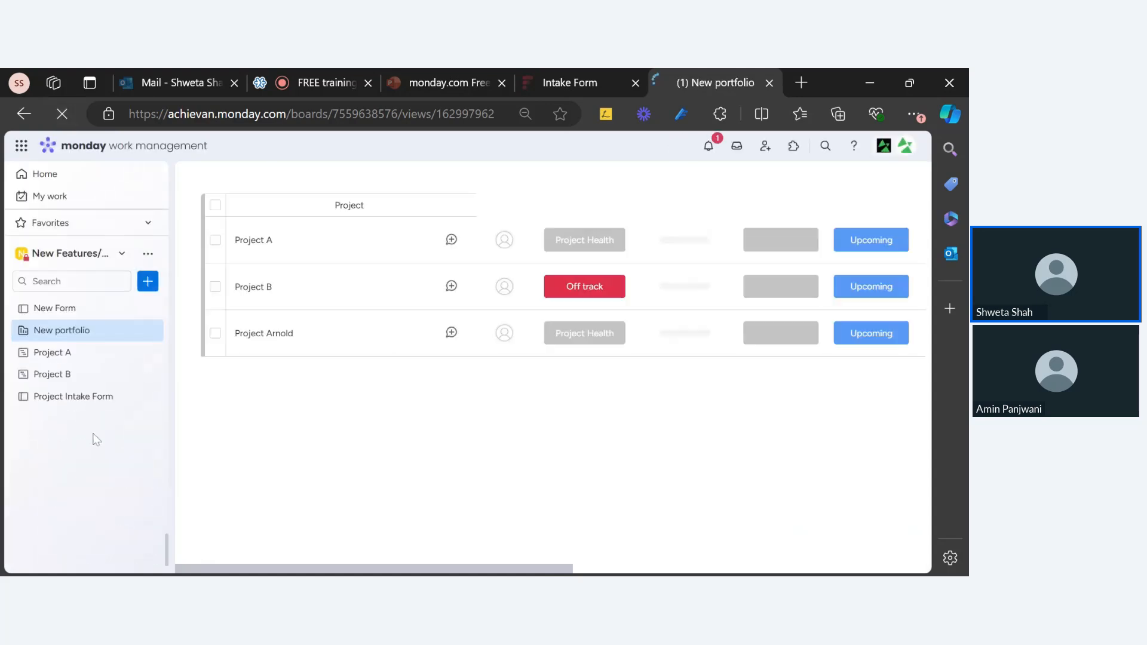
Expand the 'New feature demo 5/15/2023' sidebar folder to list its boards
scroll(61, 446, "up", 3)
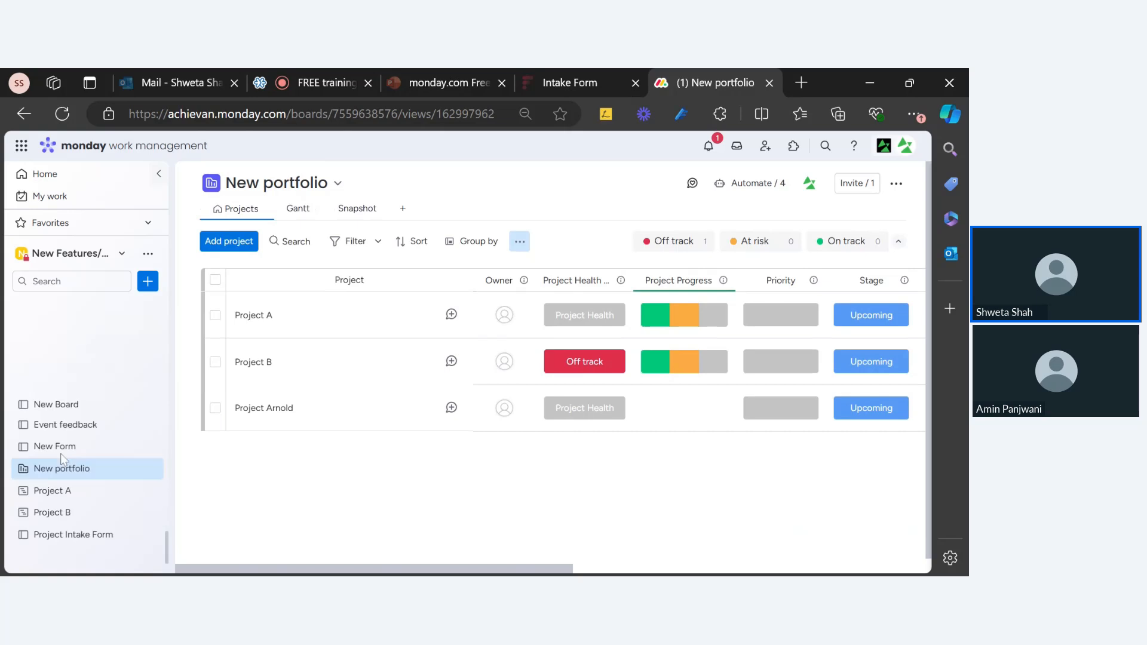
scroll(69, 457, "up", 2)
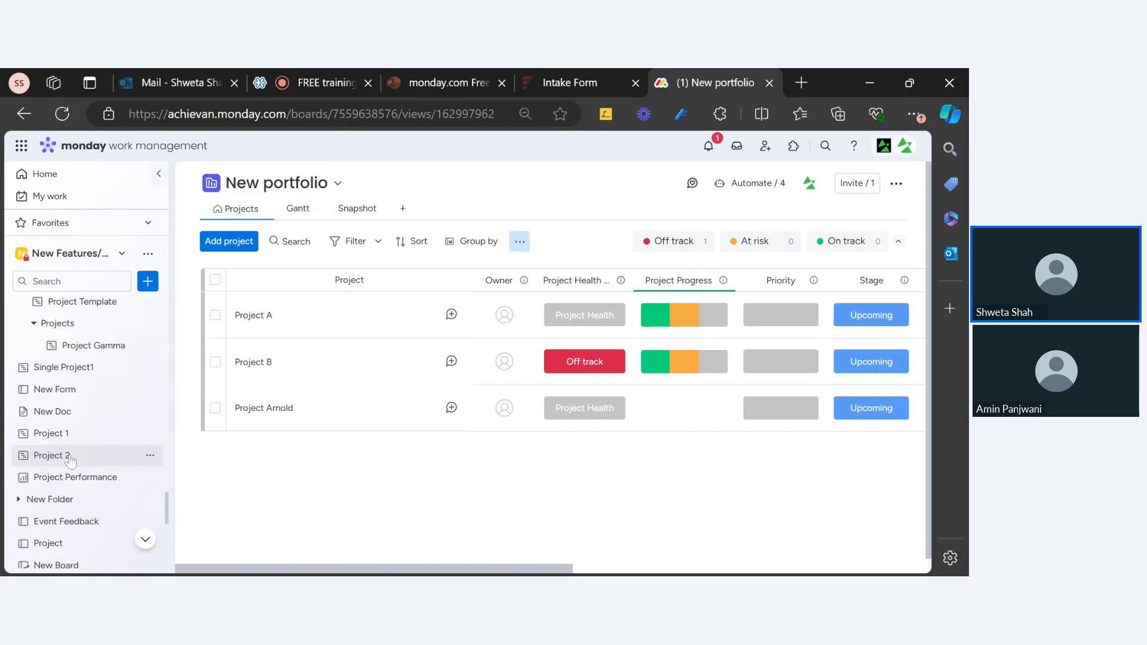
scroll(70, 459, "up", 2)
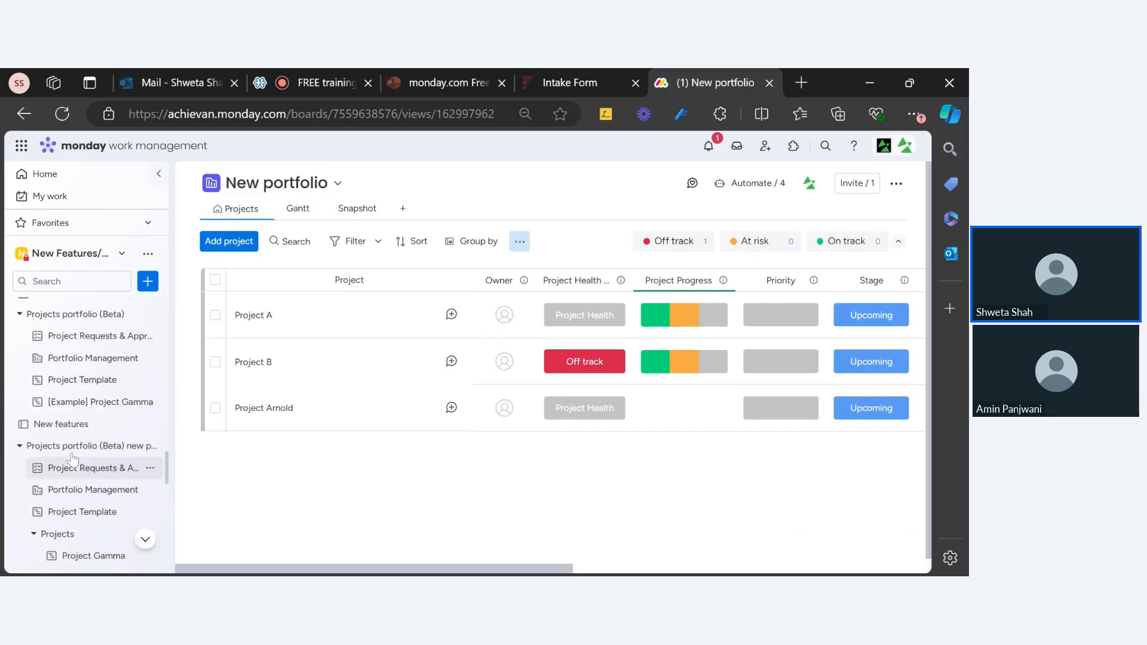
scroll(71, 458, "up", 3)
scroll(70, 459, "up", 5)
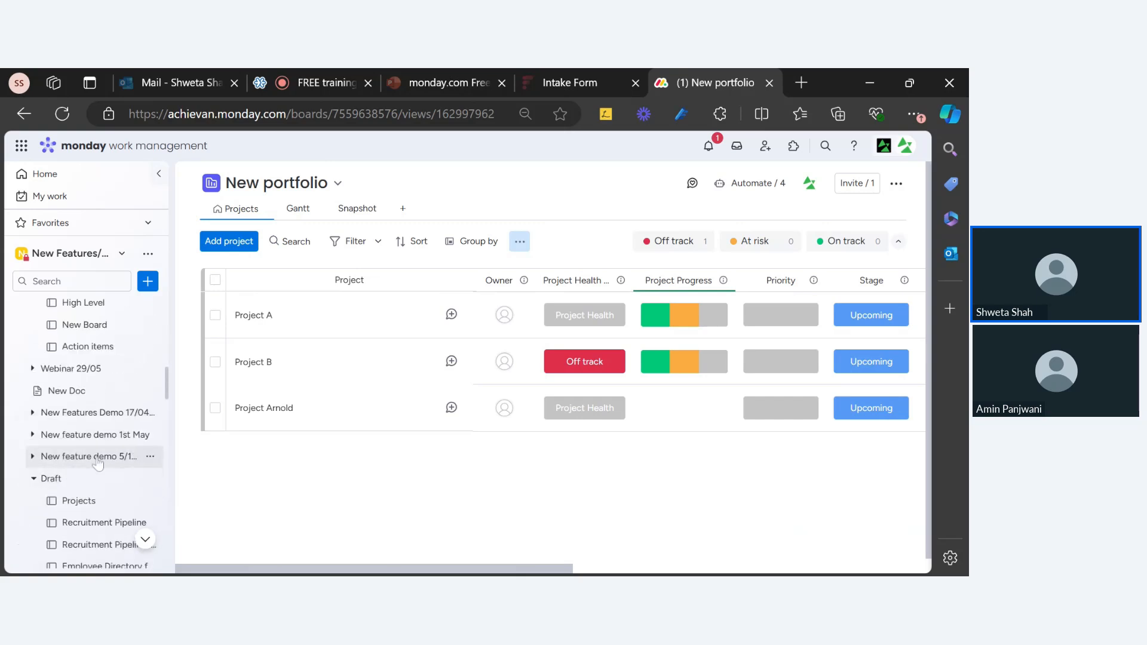
left_click(98, 457)
scroll(100, 462, "down", 5)
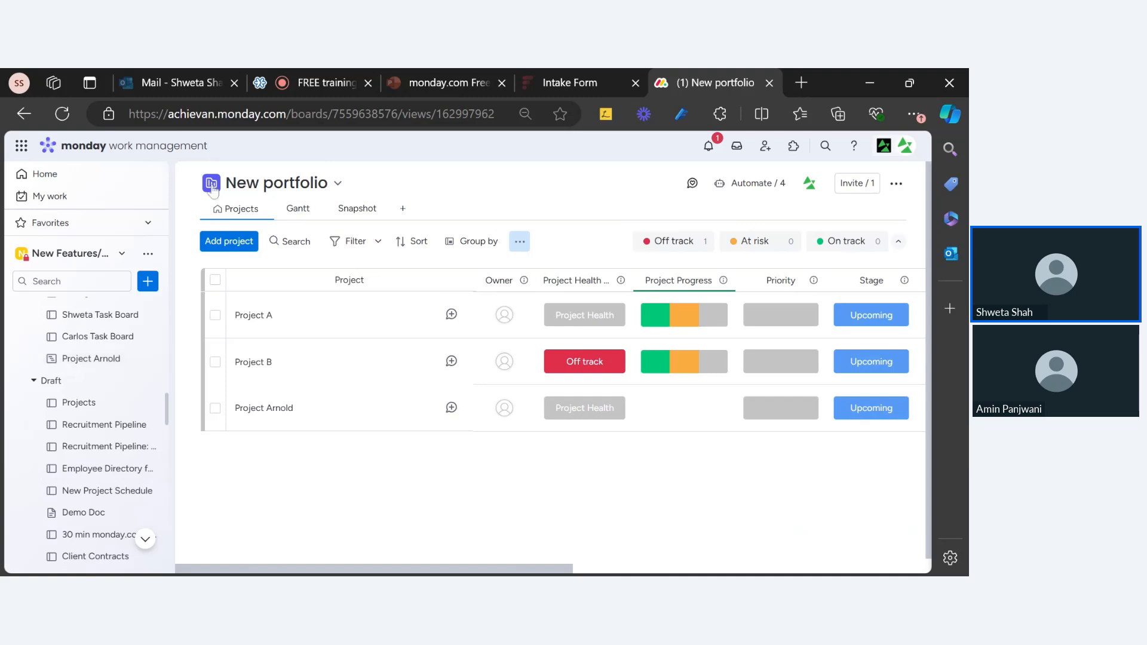
Filter the sidebar boards by 'aron' and open the generated Project Arnold board
left_click(65, 286)
type("ar")
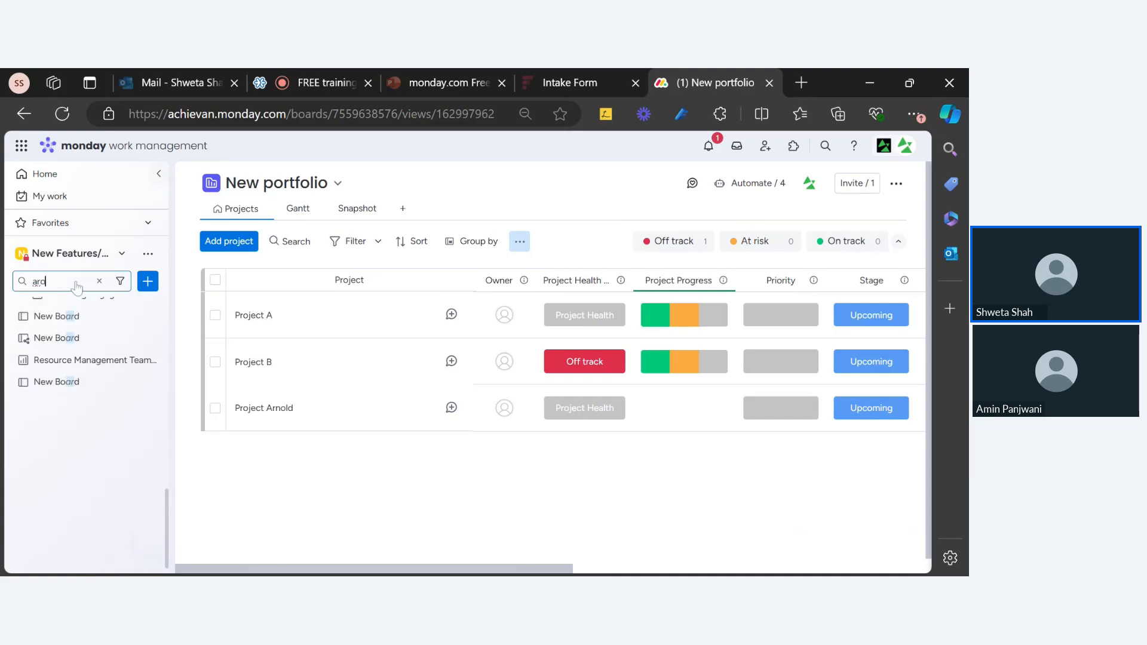
type("o")
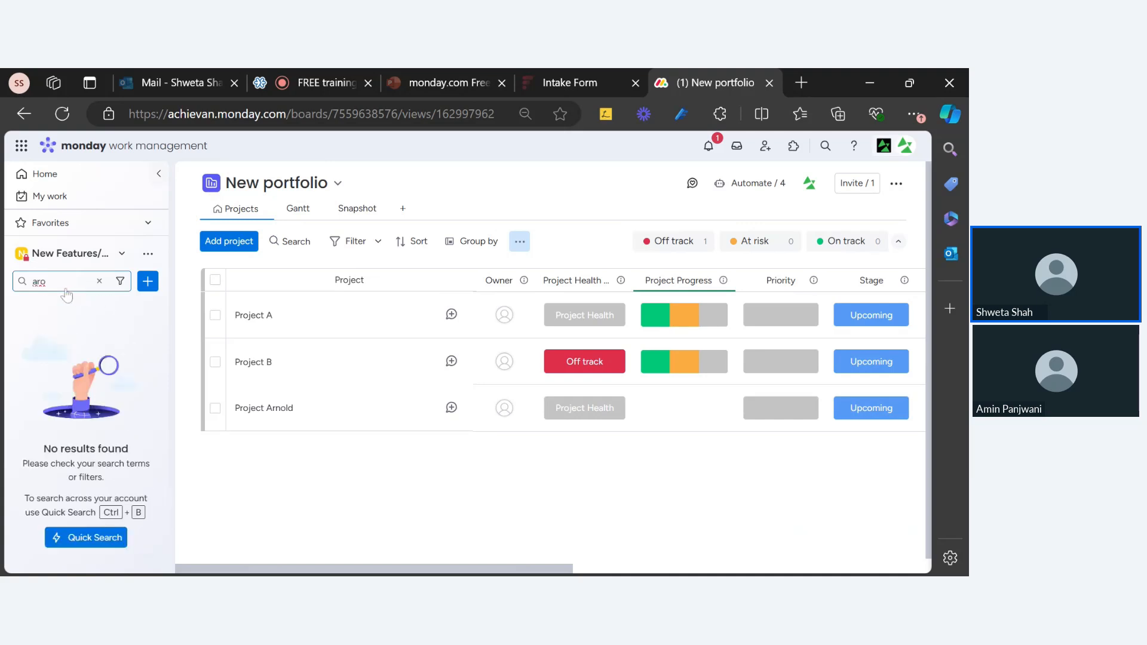
type("n")
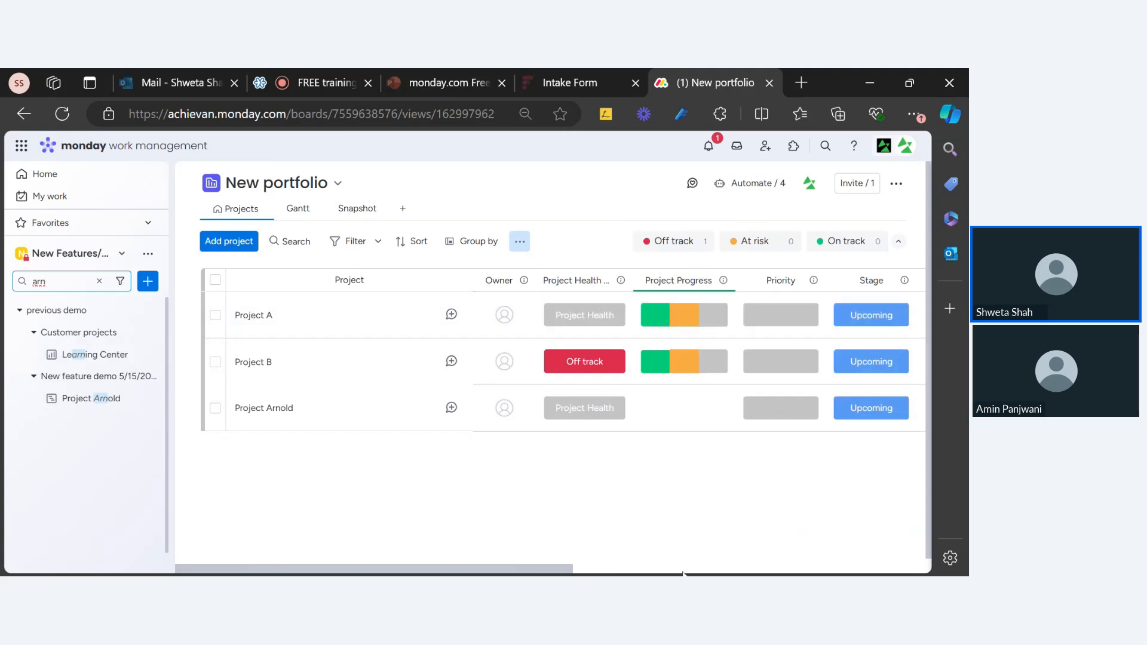
left_click_drag(543, 570, 713, 570)
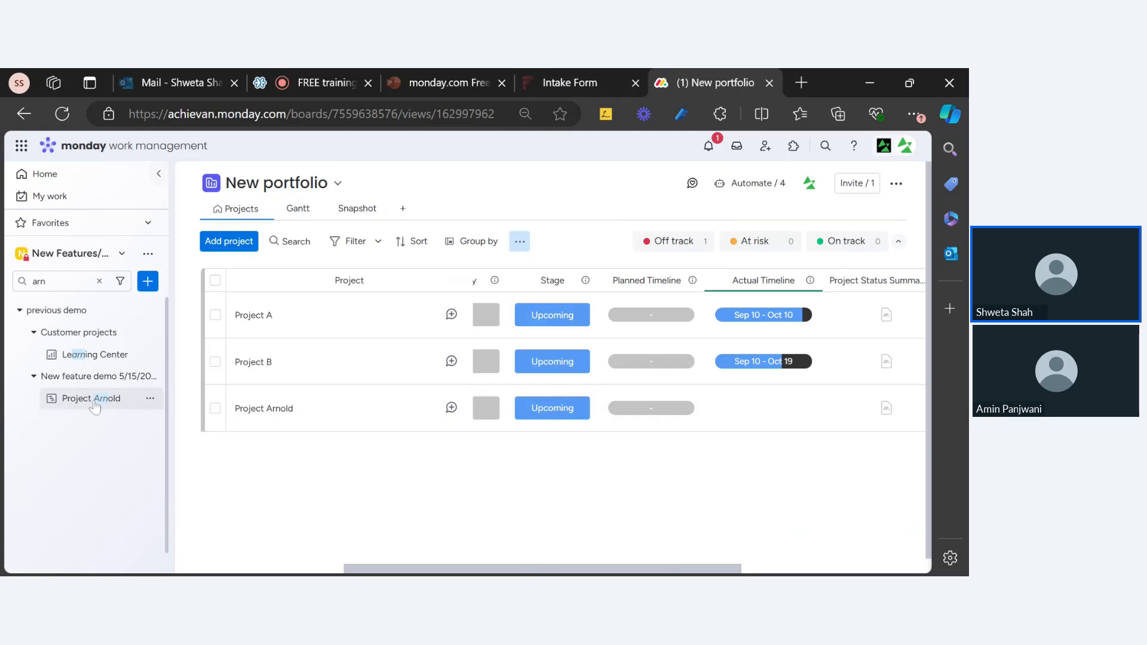
left_click_drag(375, 555, 44, 572)
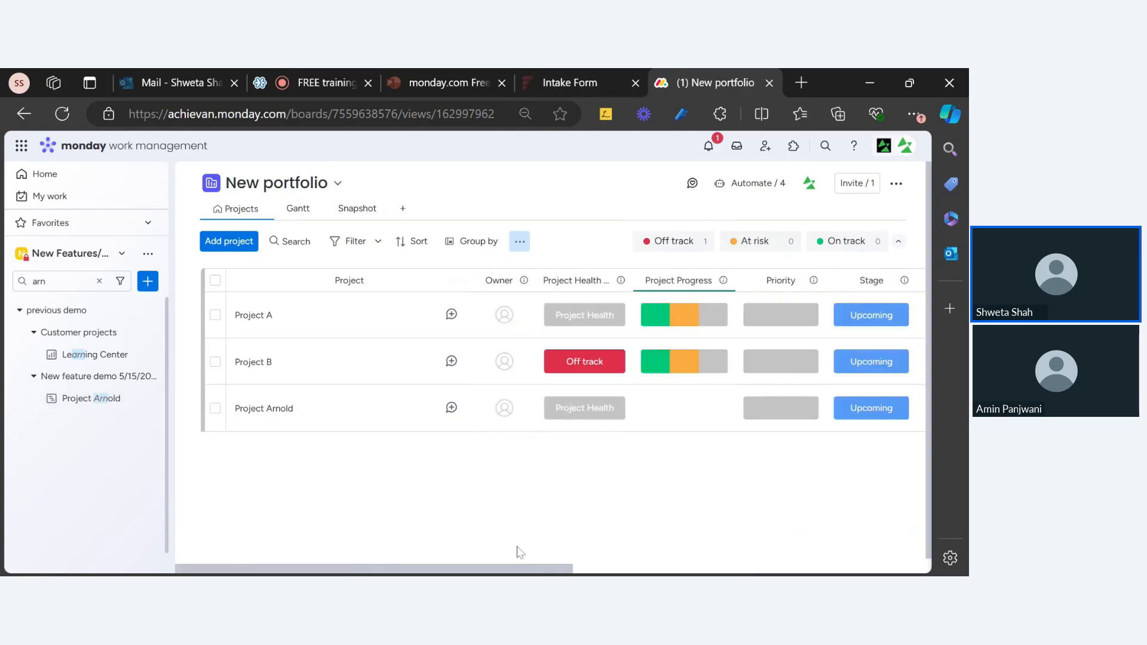
mouse_move(518, 571)
left_mouse_down()
mouse_move(871, 571)
mouse_move(517, 570)
left_mouse_up()
left_click(86, 398)
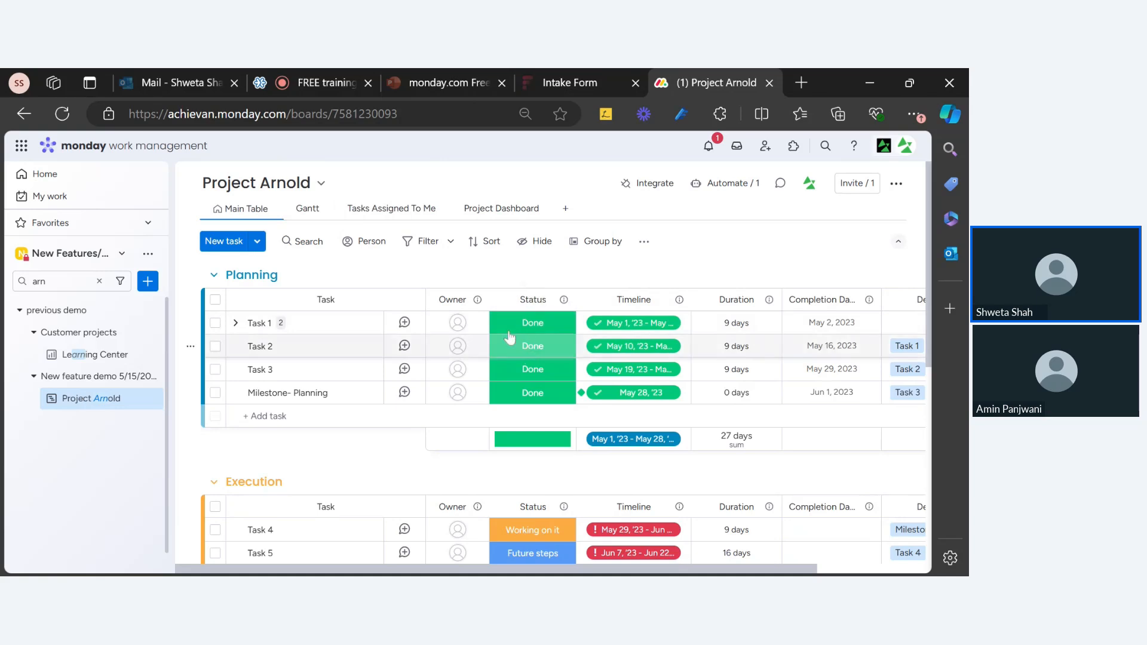
Clear the sidebar board-name filter and reopen the New portfolio board
left_click_drag(536, 571, 681, 570)
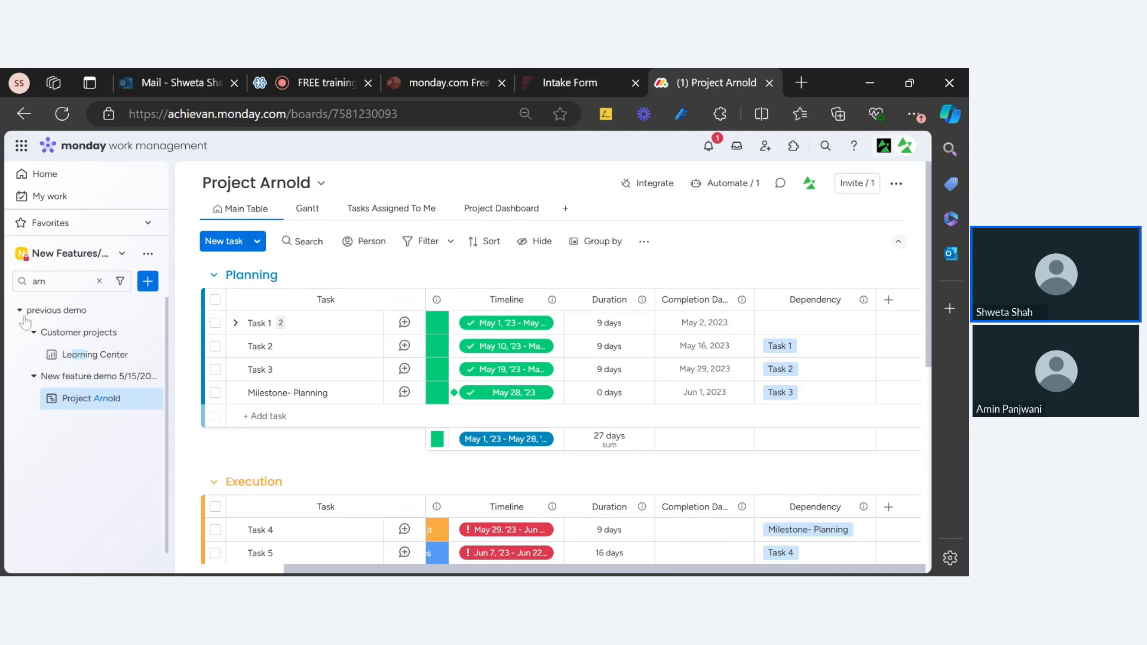
left_click(99, 281)
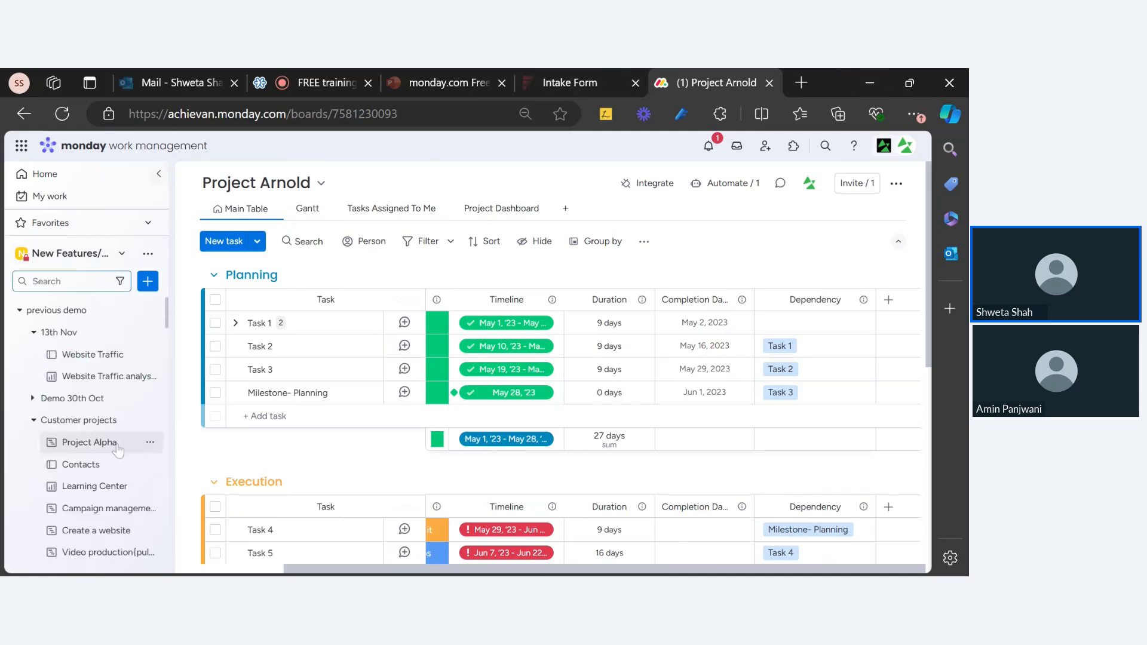
scroll(132, 453, "down", 5)
scroll(133, 452, "down", 15)
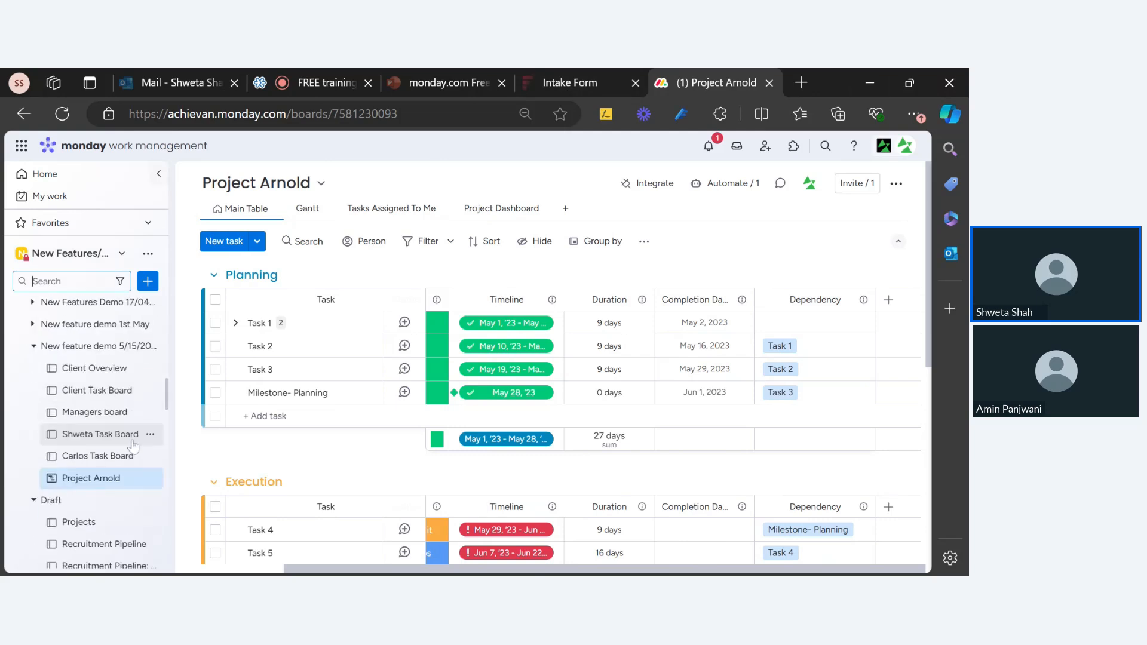
scroll(131, 455, "up", 4)
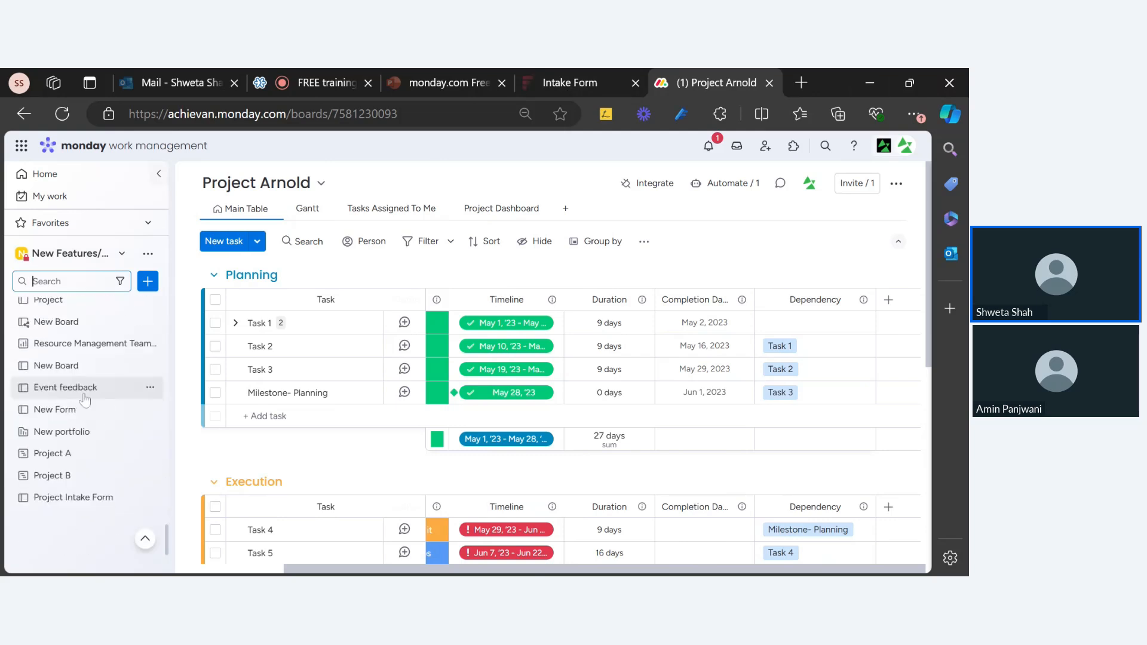
left_click(71, 440)
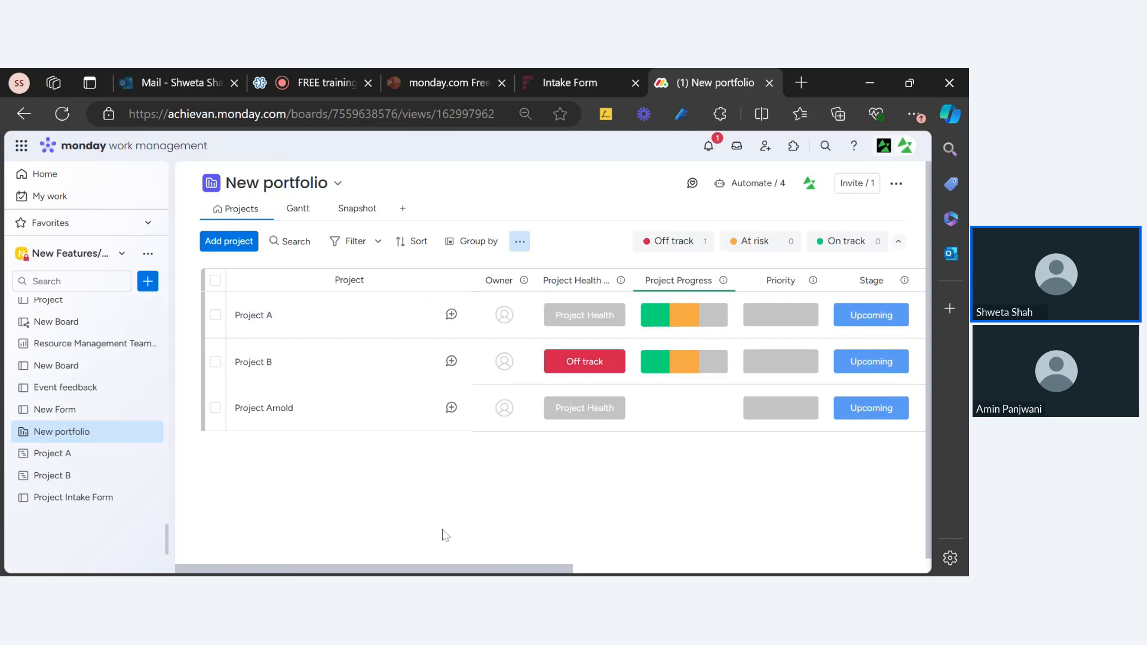
left_click_drag(433, 568, 855, 547)
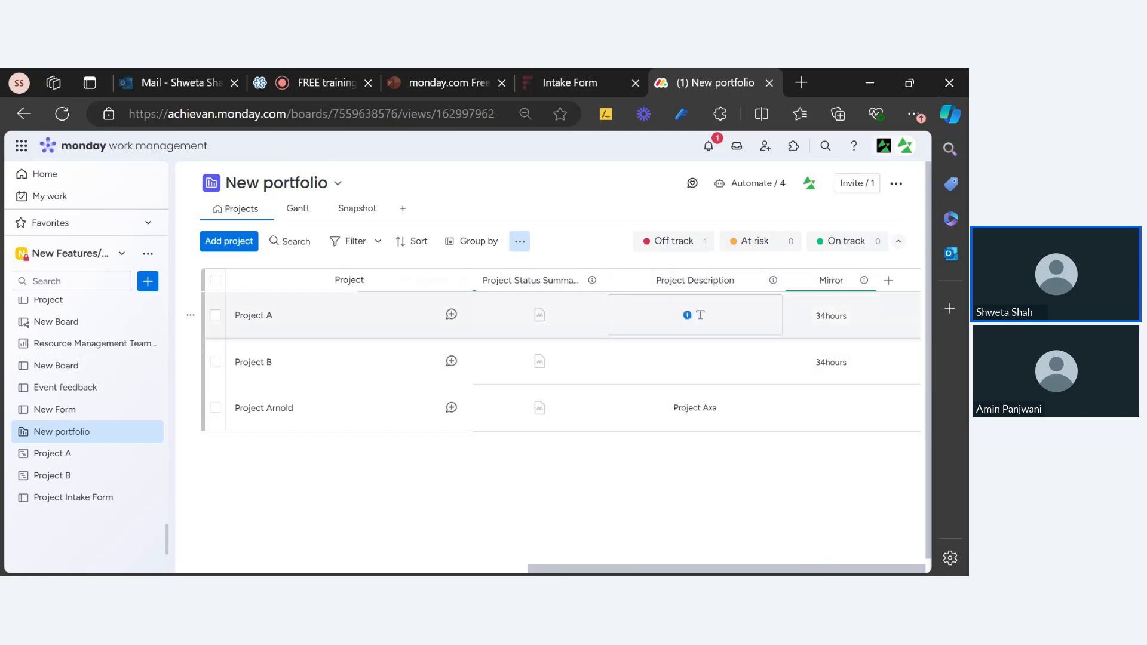
left_click(605, 80)
scroll(541, 300, "up", 10)
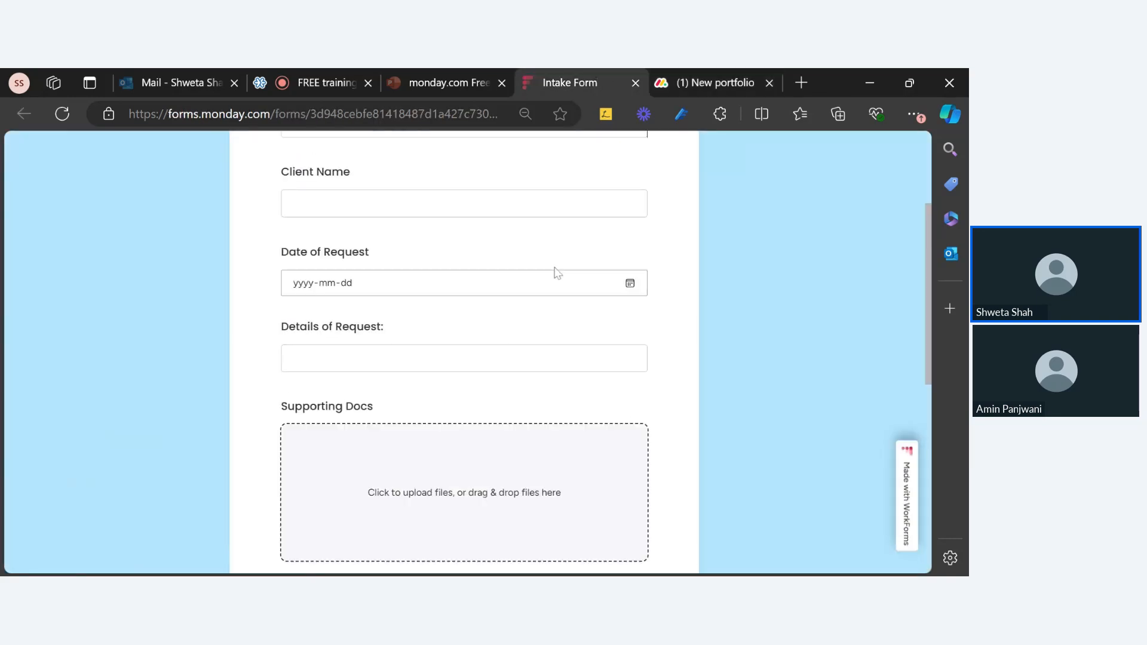
scroll(461, 435, "down", 4)
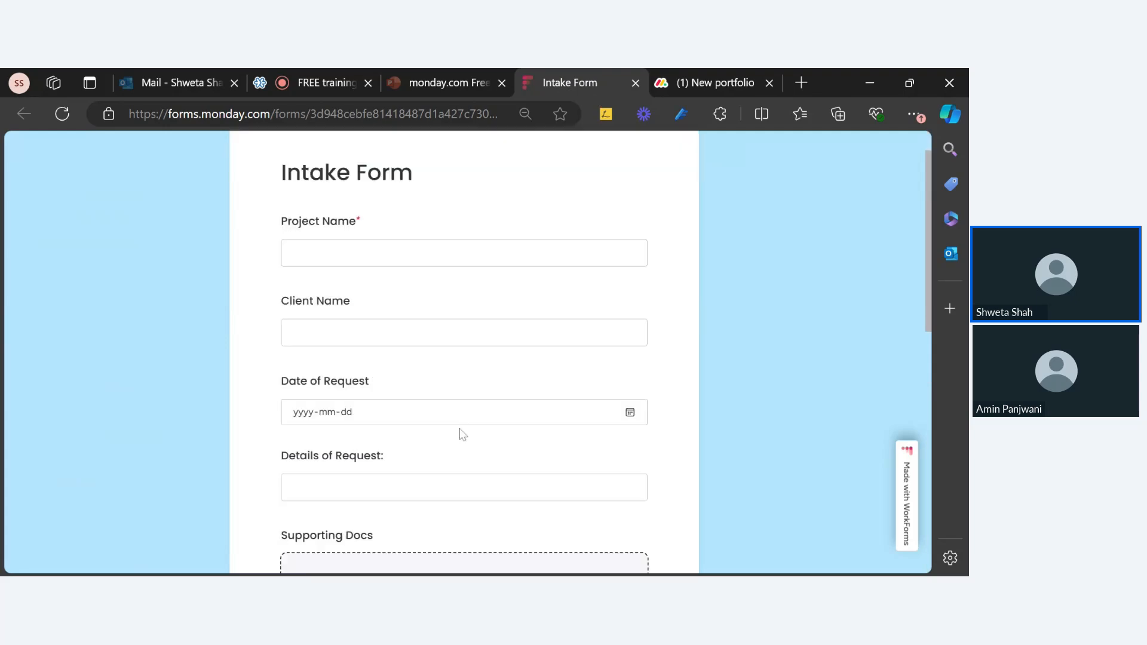
left_click(717, 81)
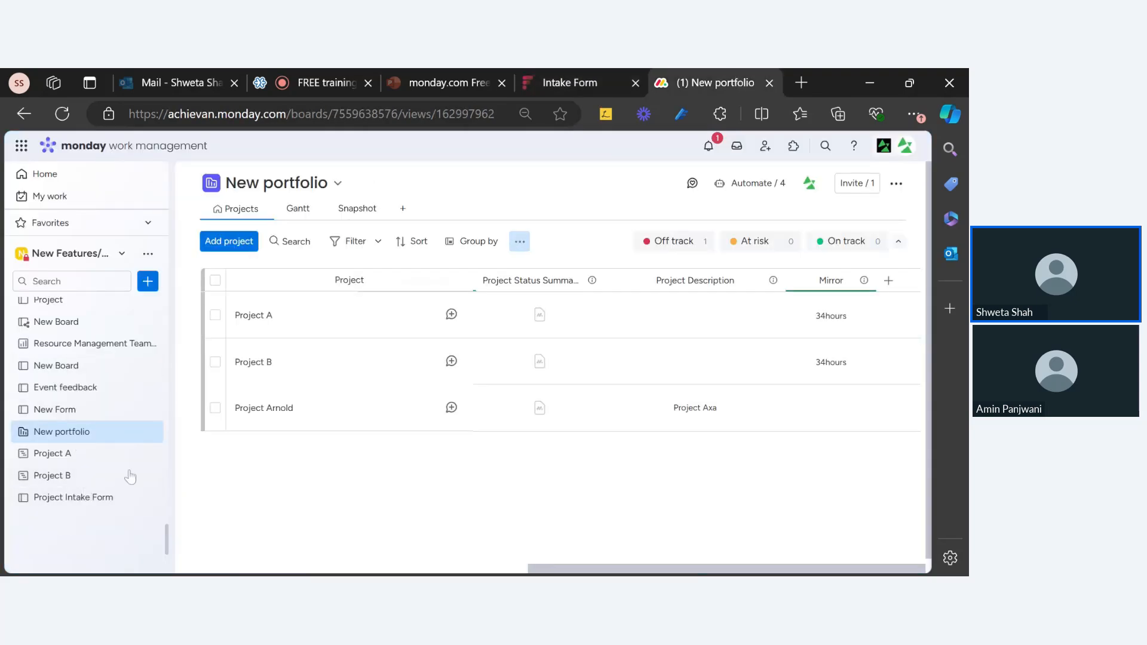
scroll(65, 371, "up", 3)
scroll(66, 371, "up", 3)
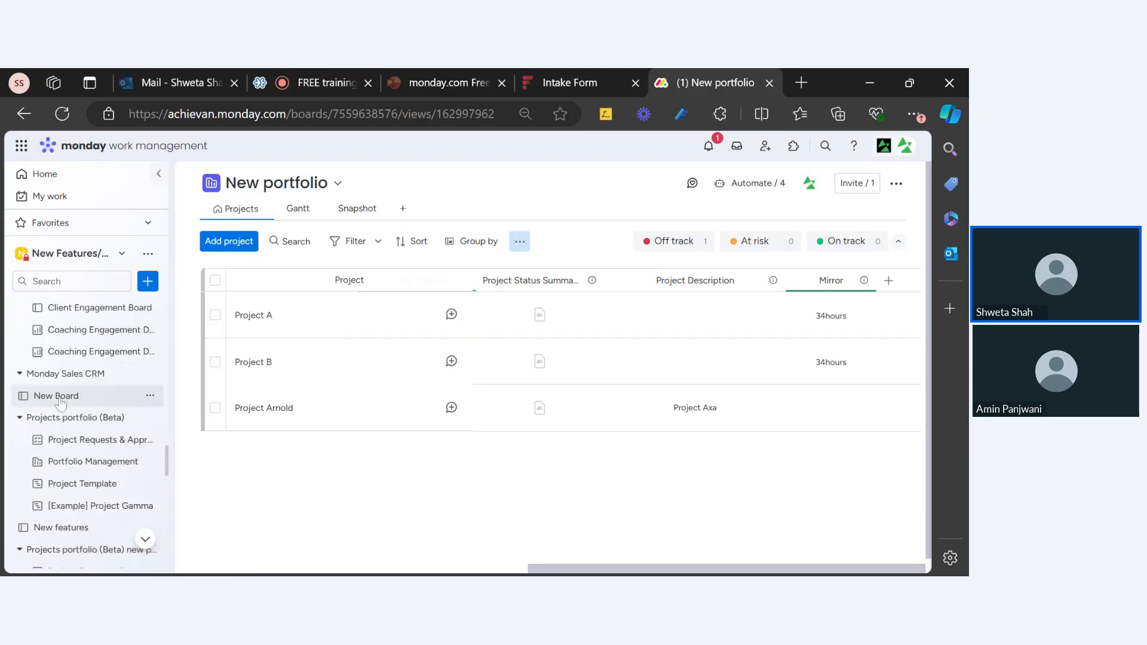
left_click(66, 289)
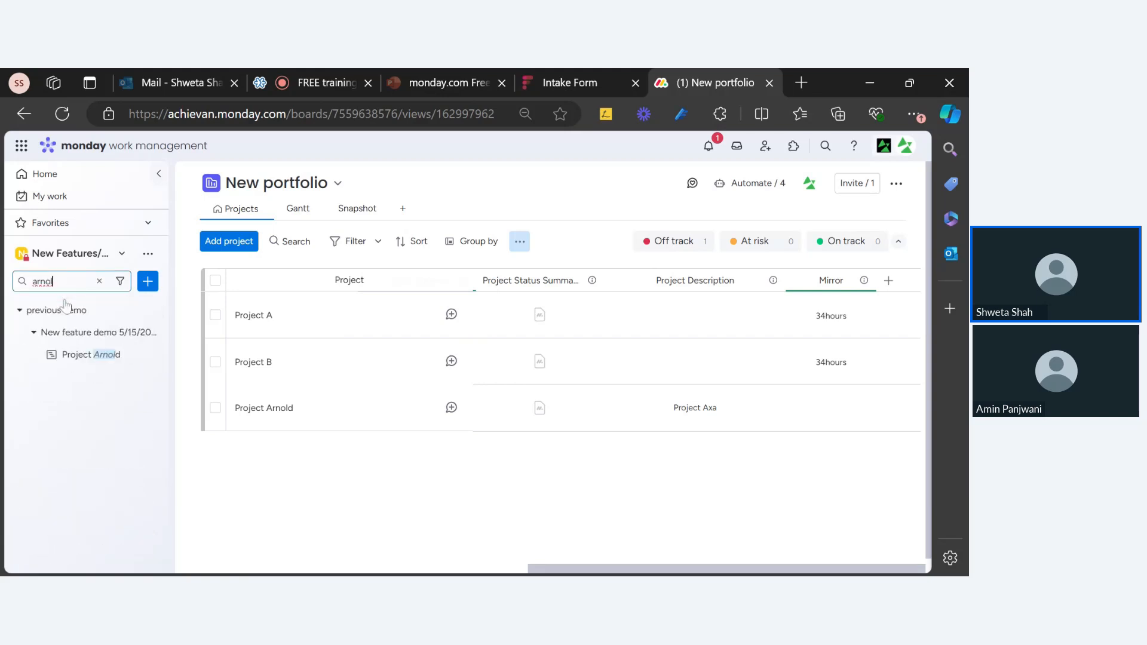
left_click(102, 361)
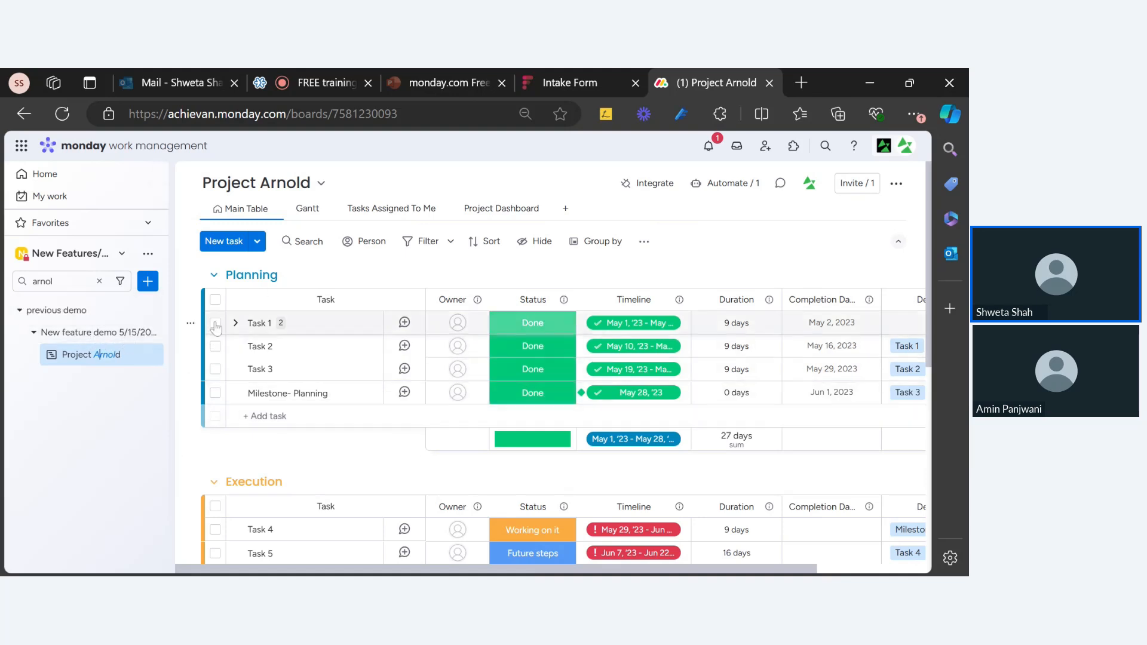
left_click(99, 281)
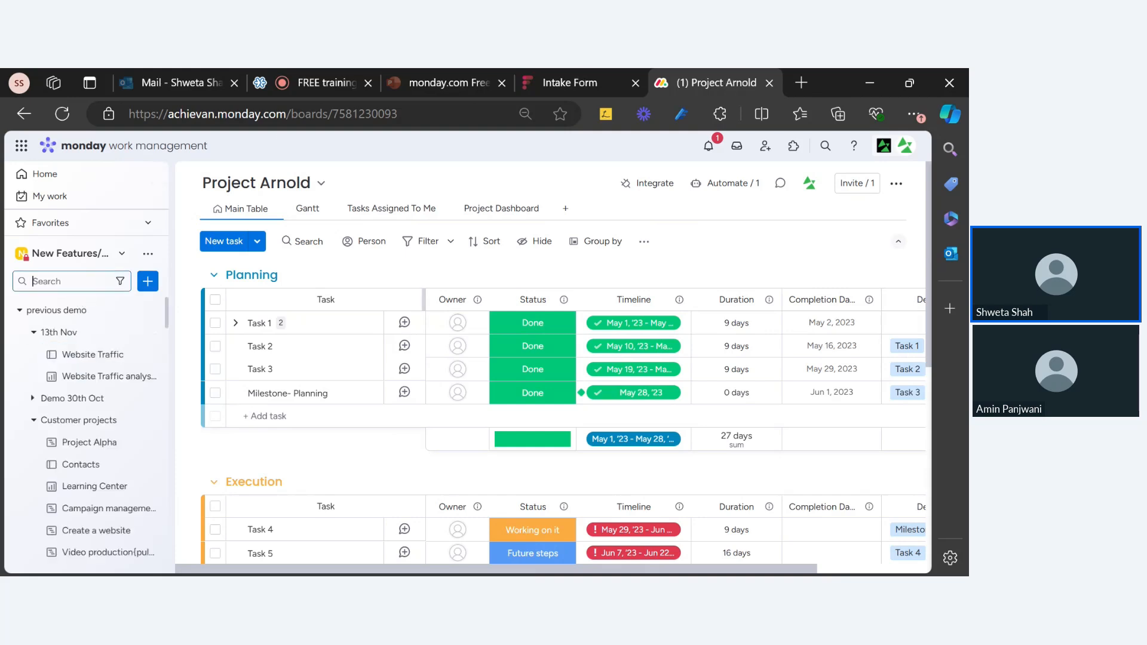
scroll(104, 457, "down", 10)
scroll(104, 457, "up", 3)
scroll(110, 490, "down", 10)
scroll(112, 512, "down", 15)
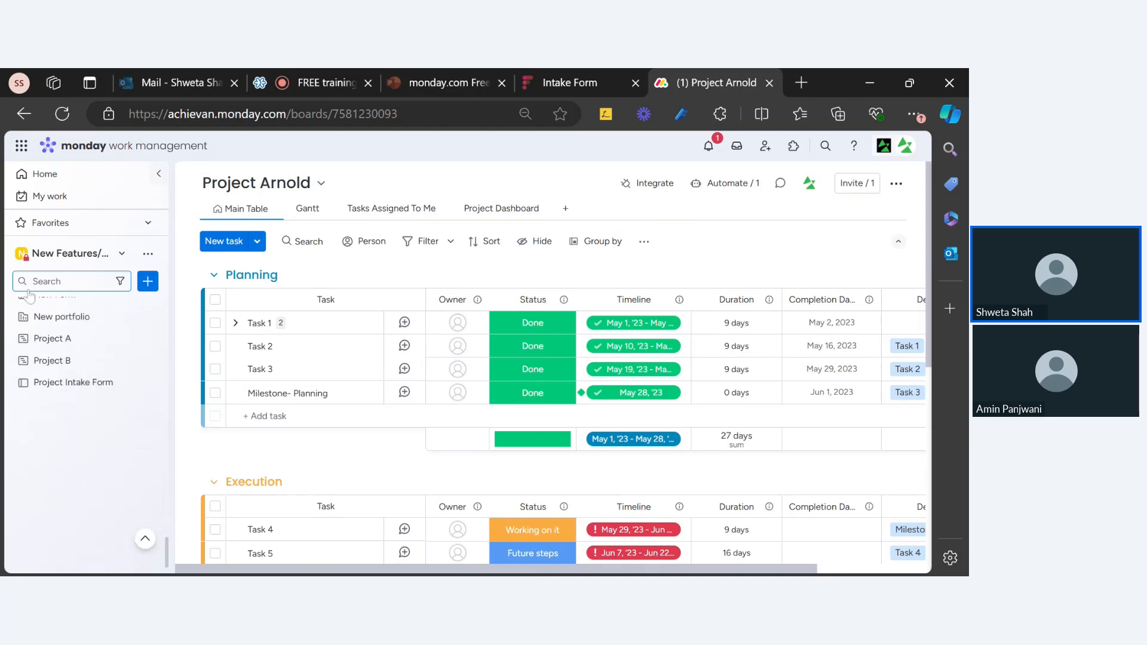
left_click(60, 317)
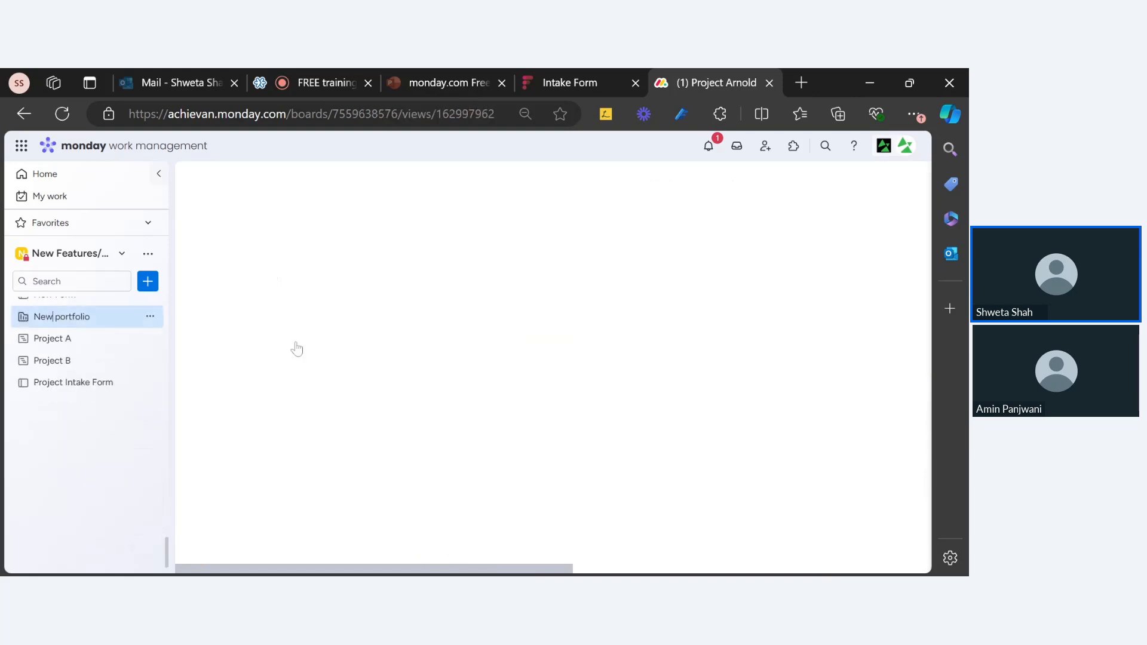
Open the Project A board and view its members list
left_click(252, 245)
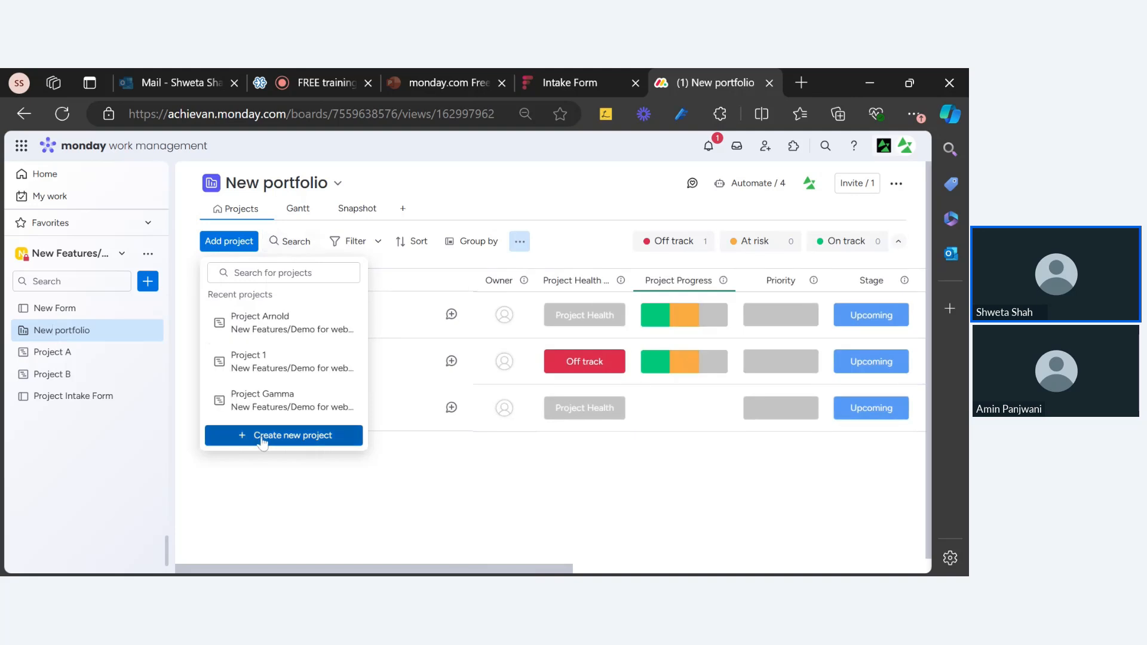
left_click(78, 352)
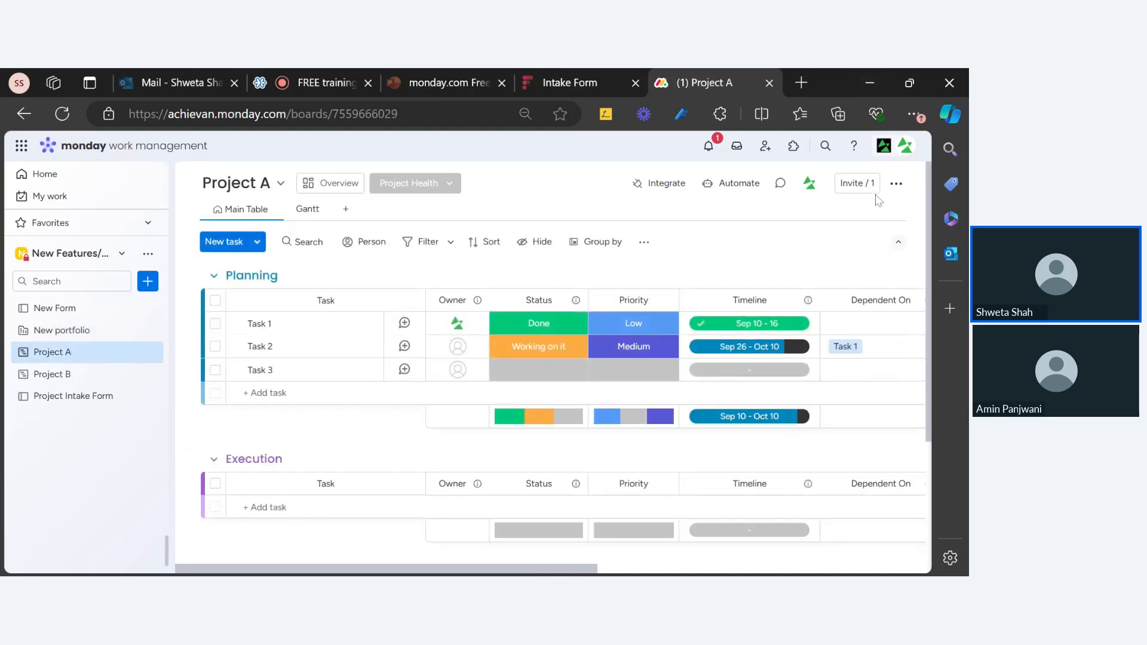
left_click(872, 189)
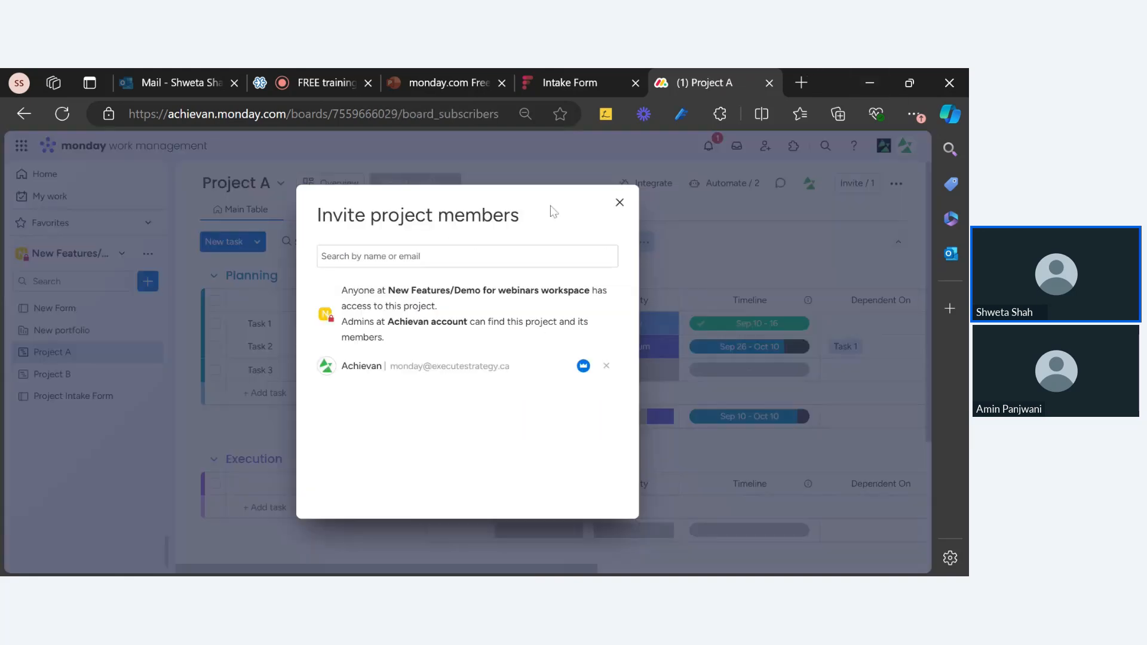
left_click(620, 203)
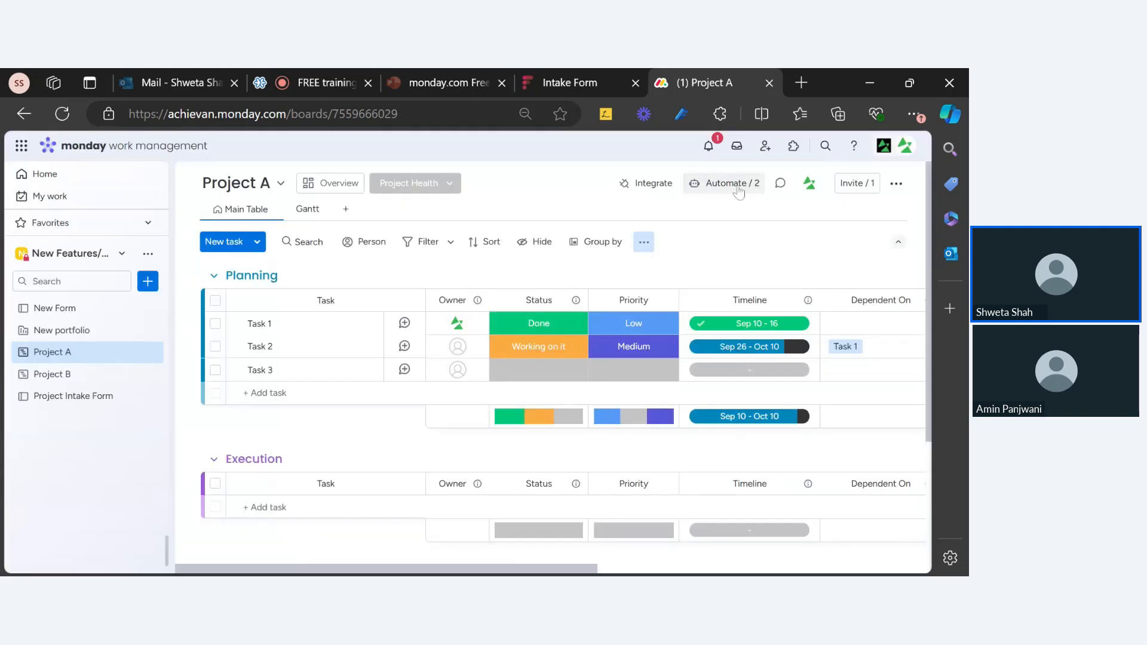
Review Project A's two automations, then return to the New portfolio board
left_click(739, 190)
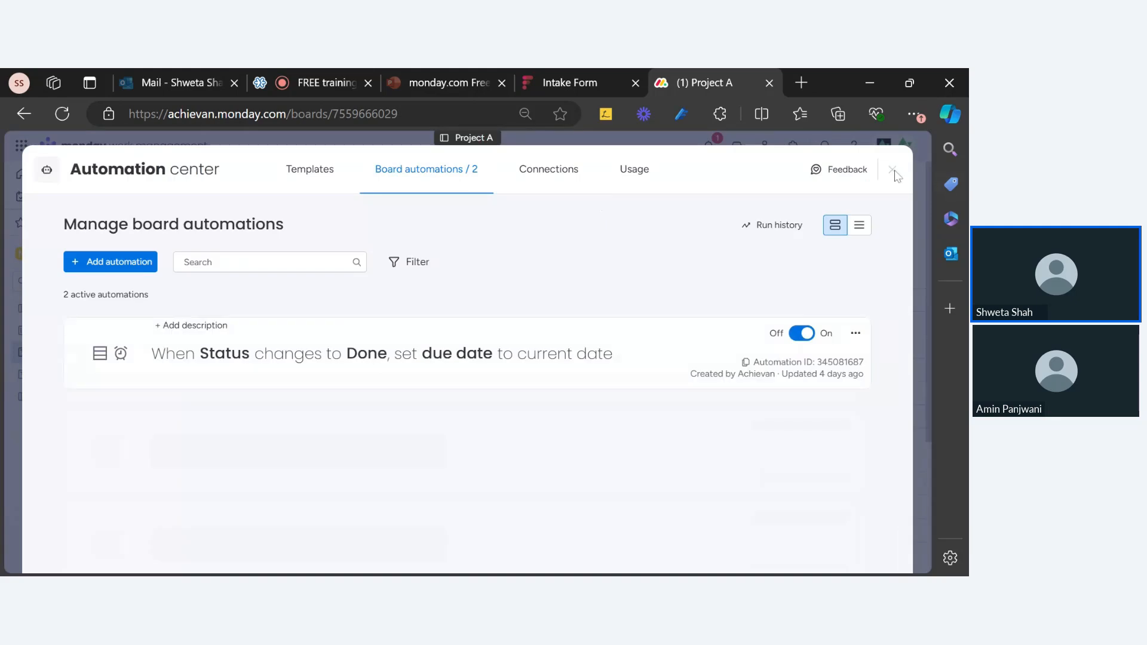
left_click(894, 172)
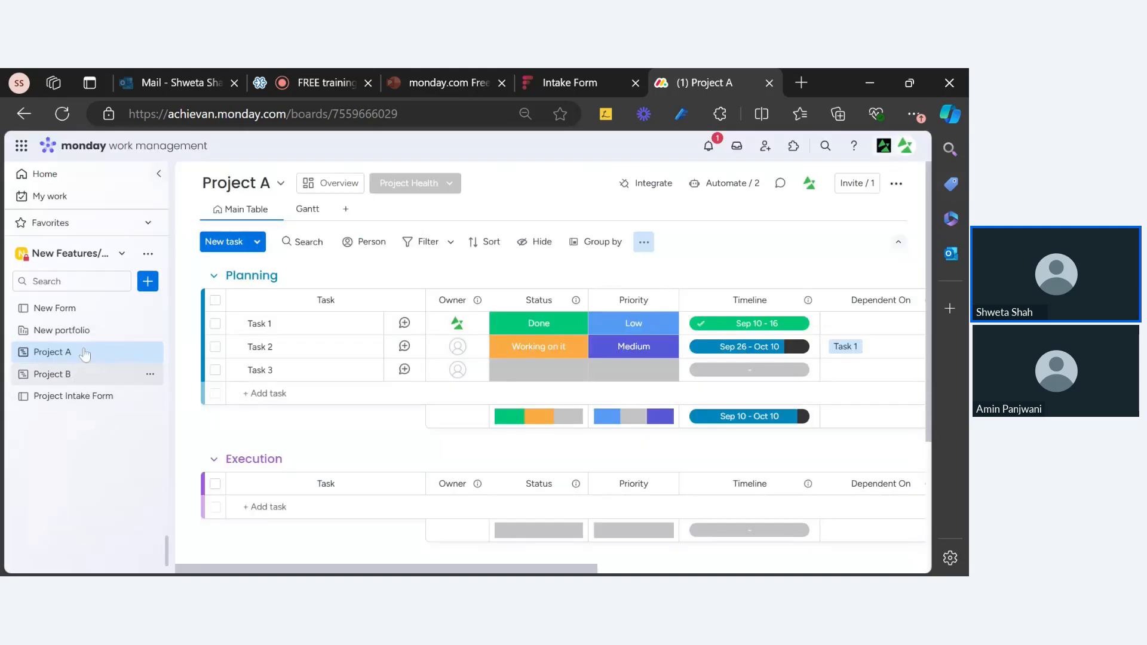
scroll(64, 471, "up", 2)
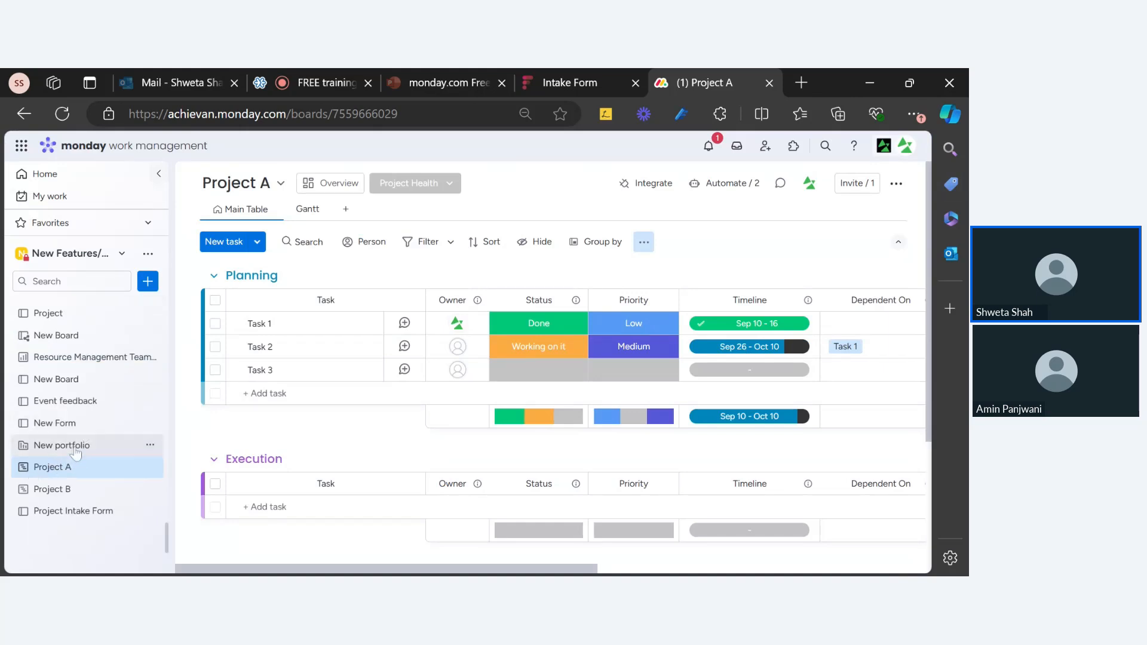
left_click(75, 453)
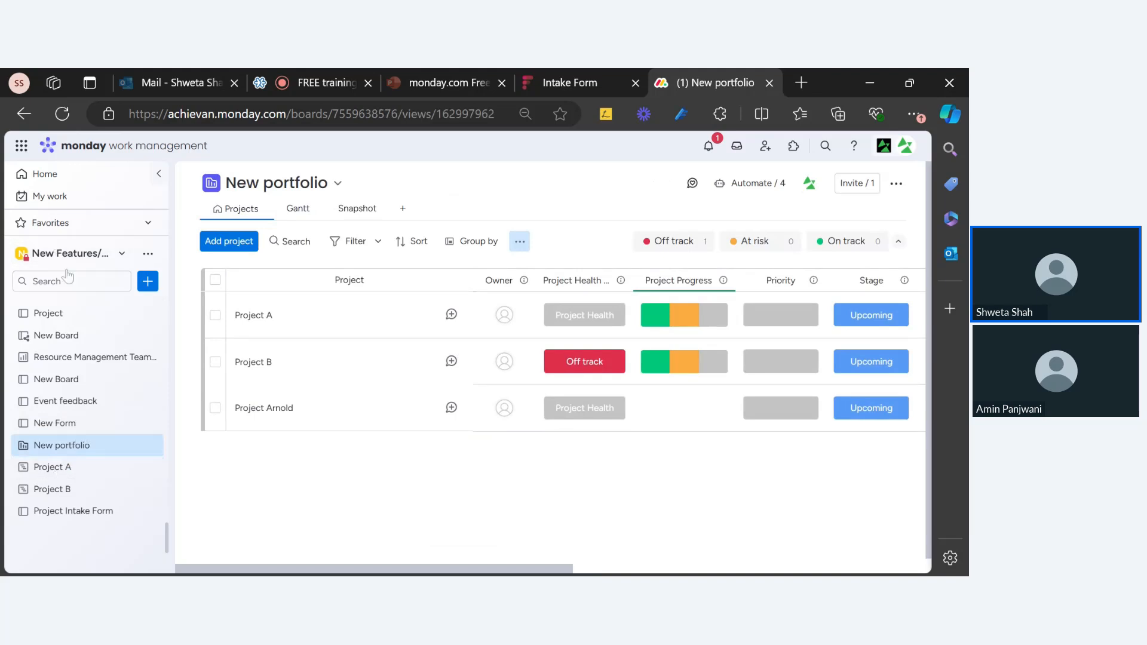
scroll(101, 413, "up", 3)
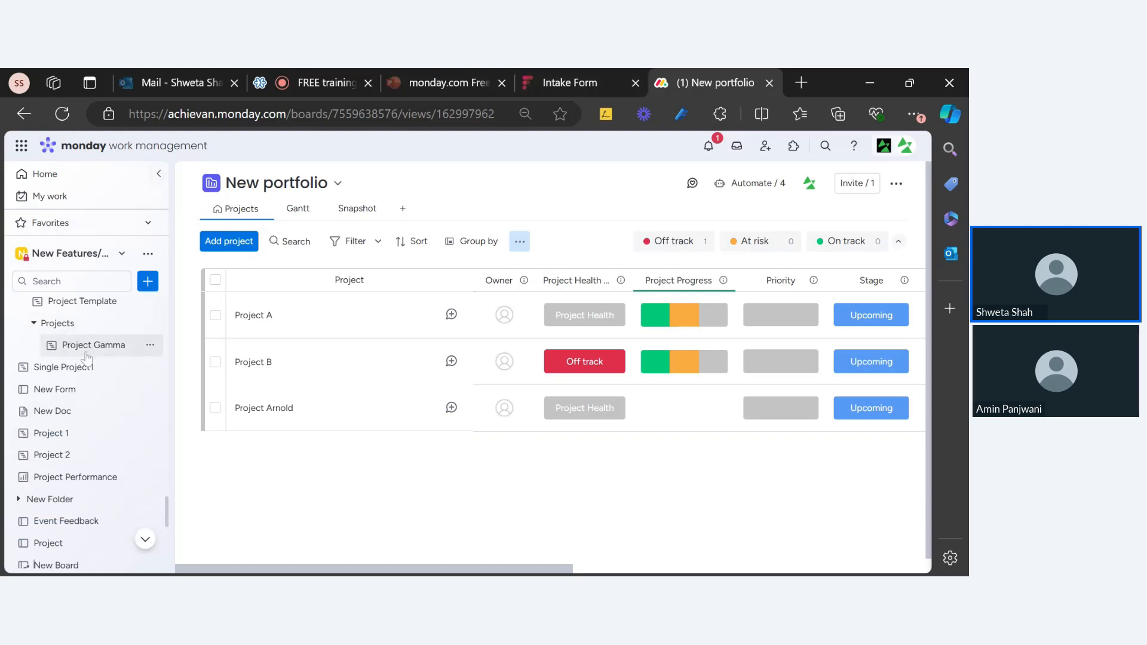
scroll(89, 359, "down", 10)
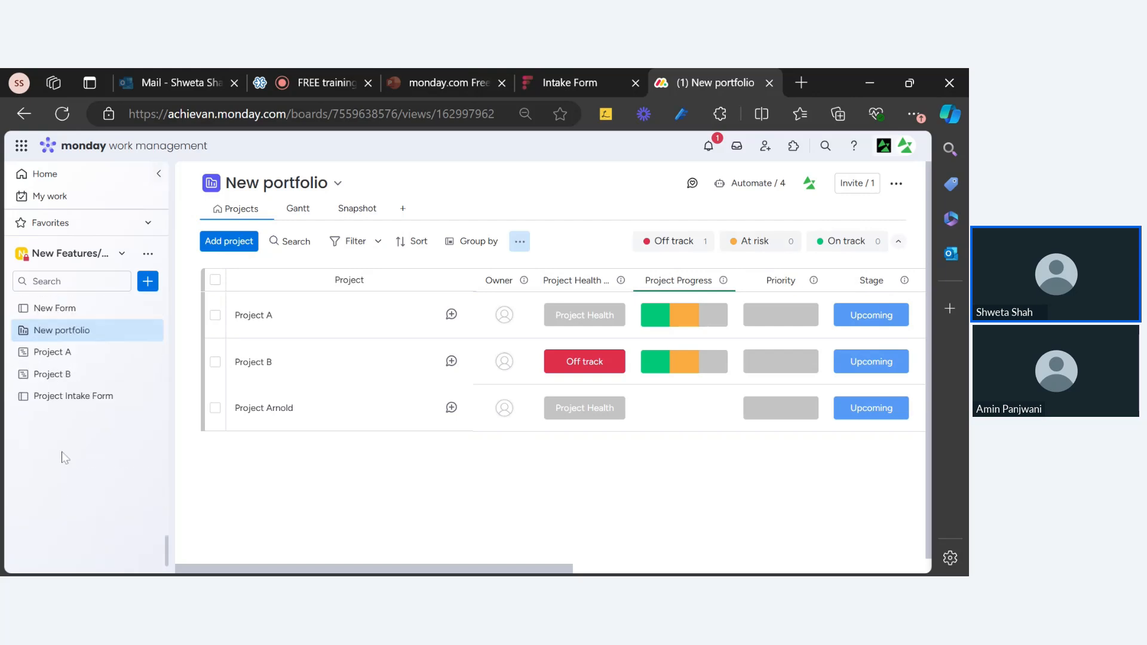
left_click(747, 184)
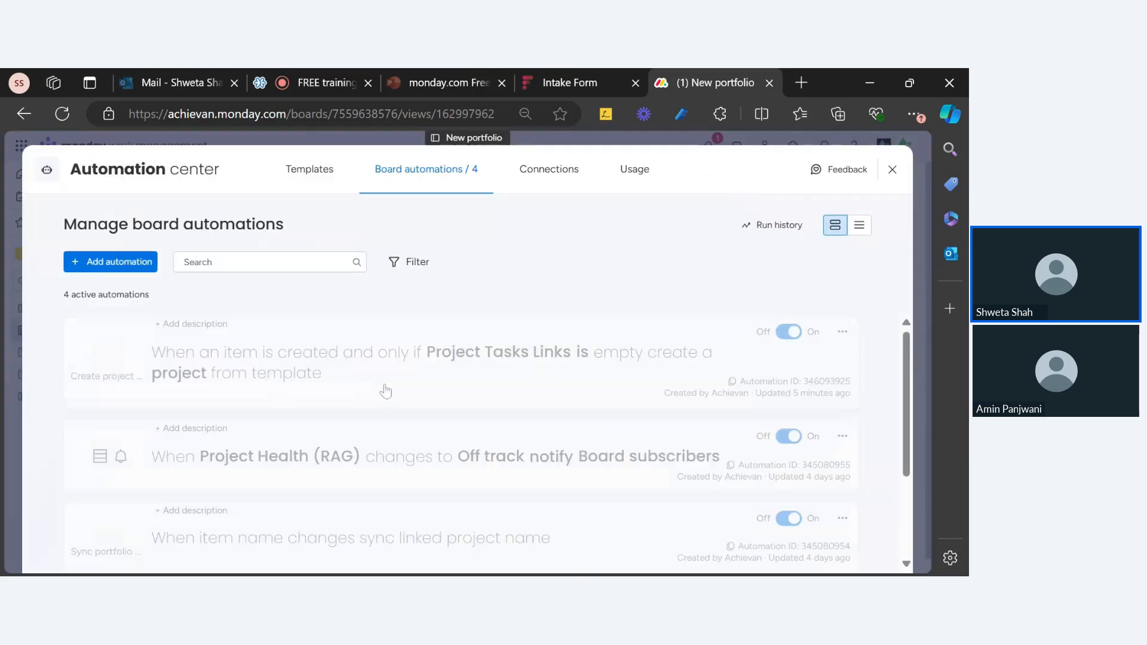
left_click(459, 463)
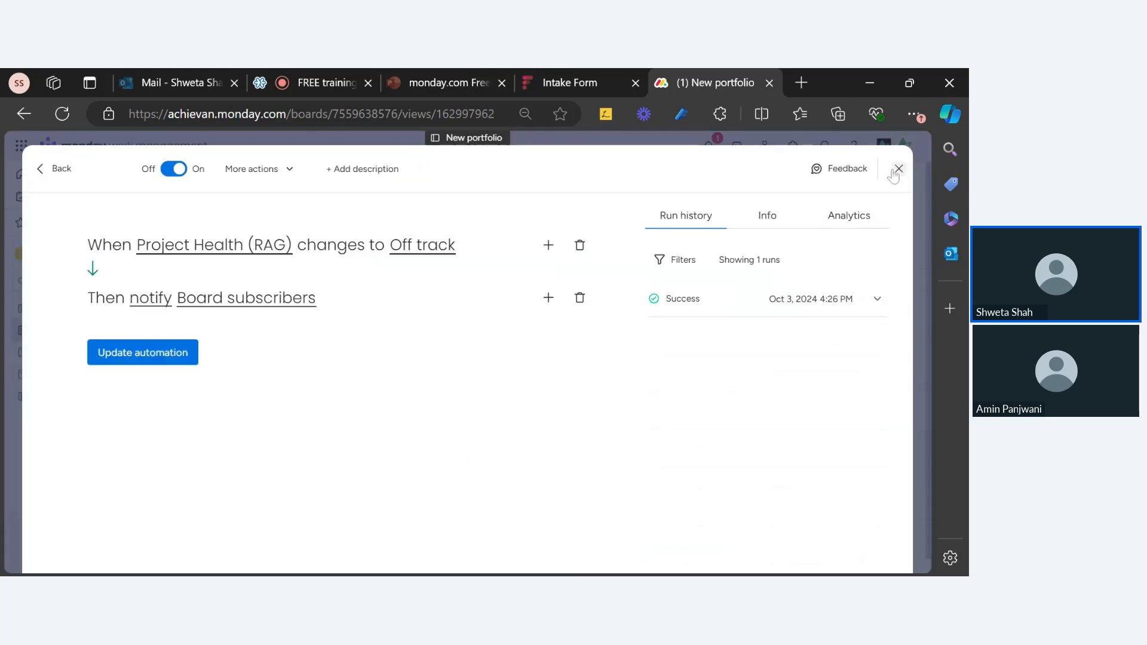
left_click(895, 171)
left_click(750, 183)
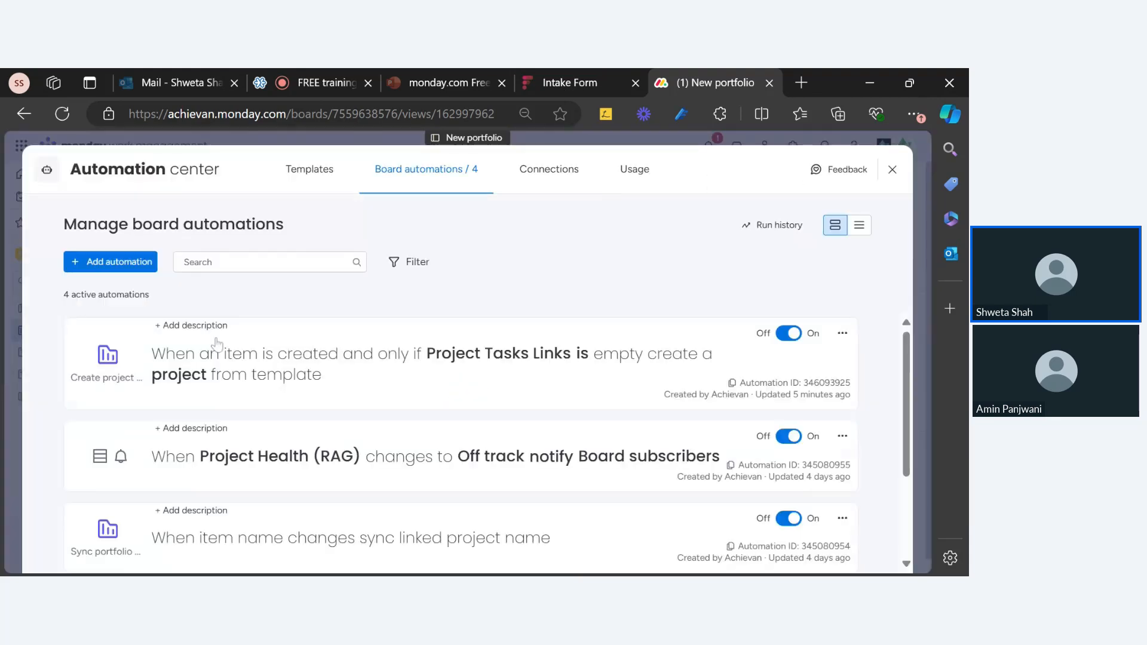
left_click(236, 374)
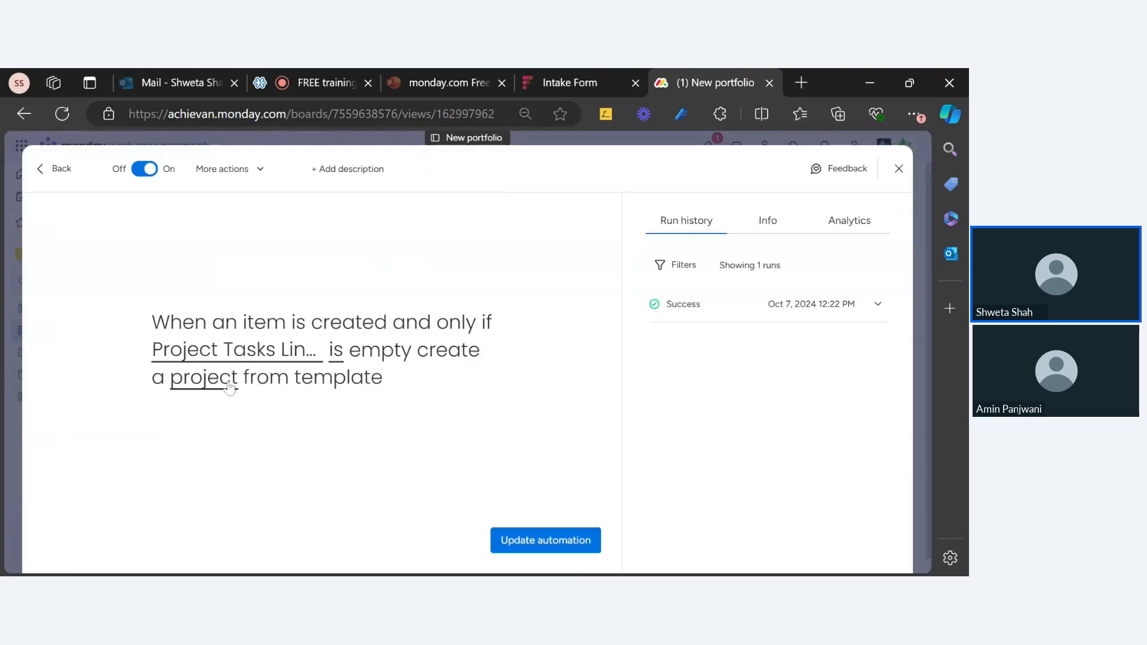
left_click(229, 385)
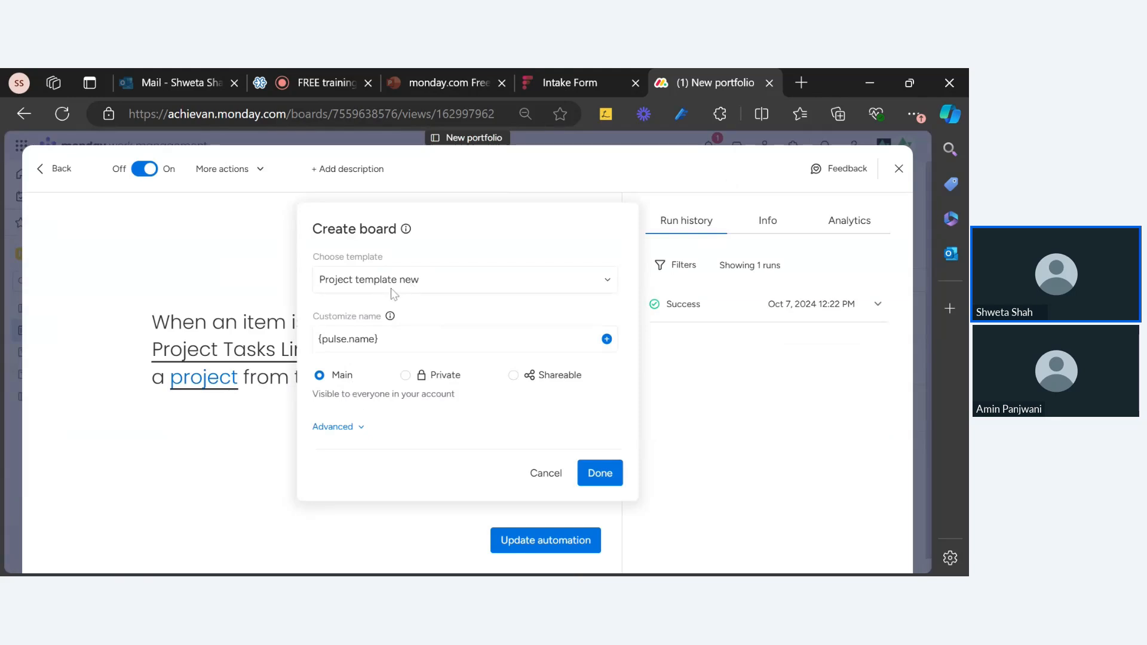
left_click(349, 428)
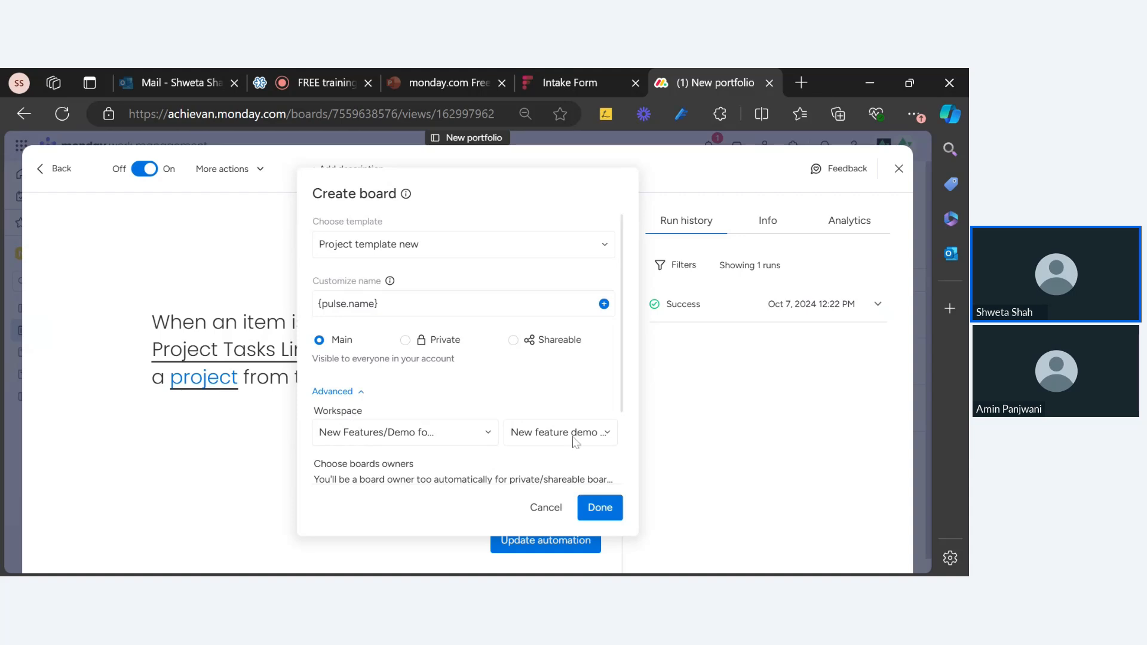
scroll(585, 448, "down", 3)
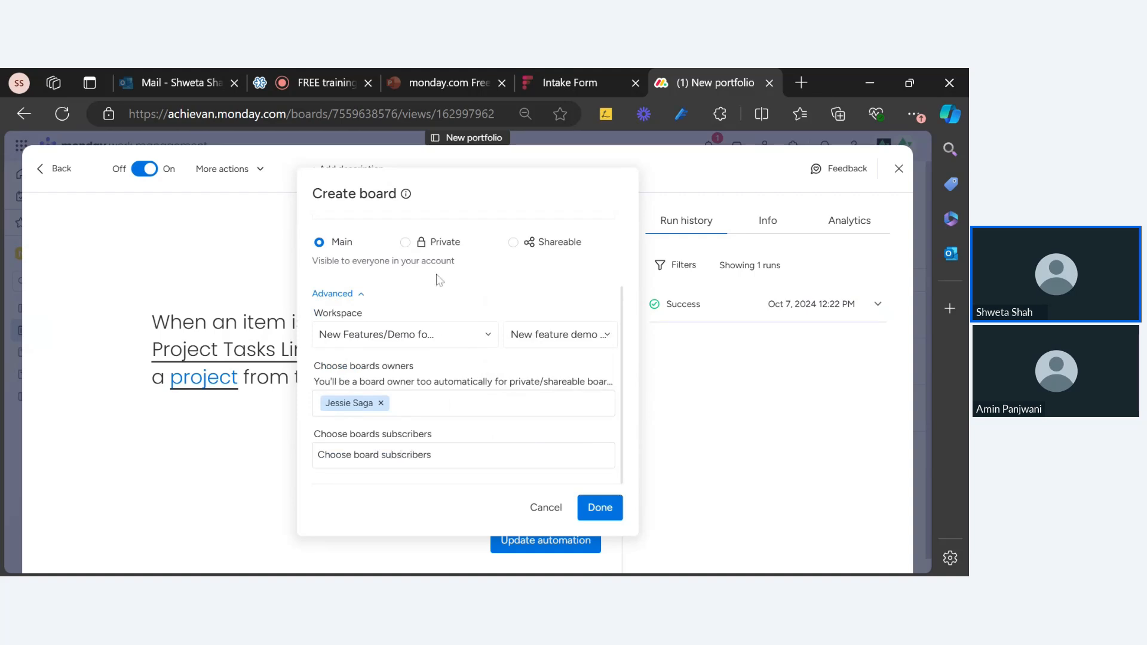
left_click(273, 276)
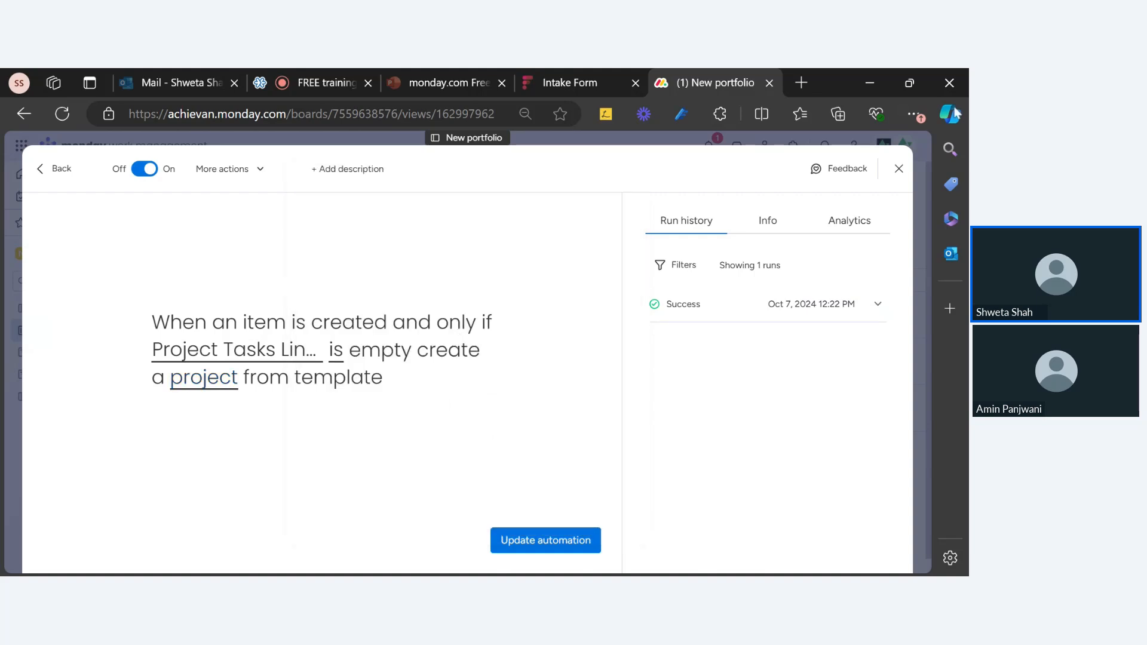
left_click(900, 170)
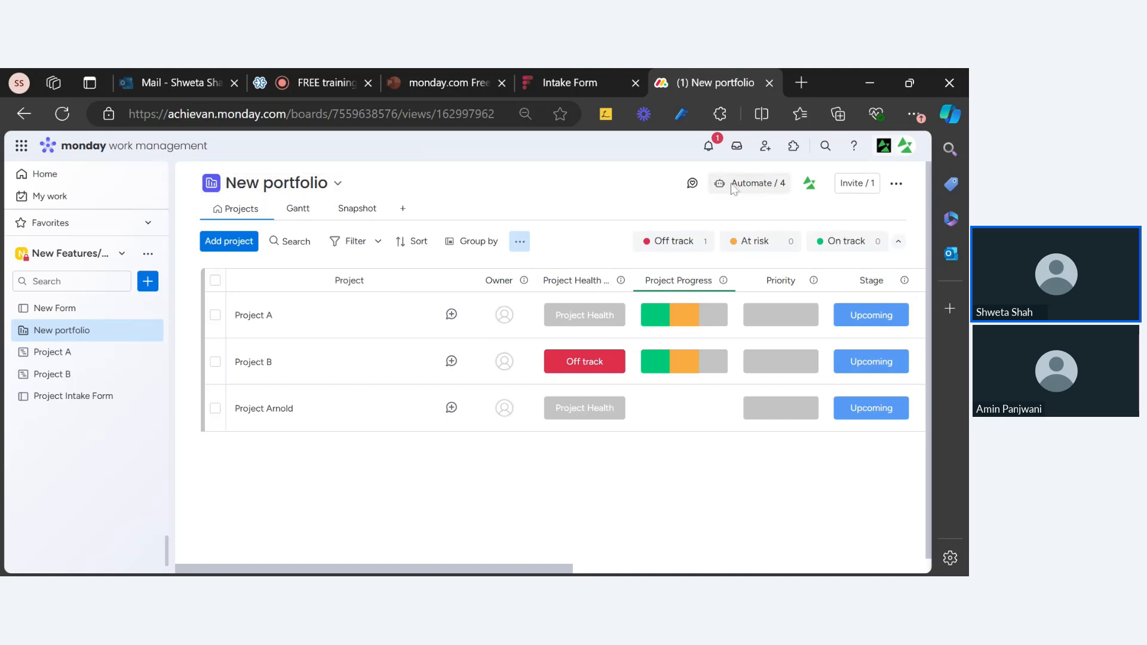
left_click(750, 183)
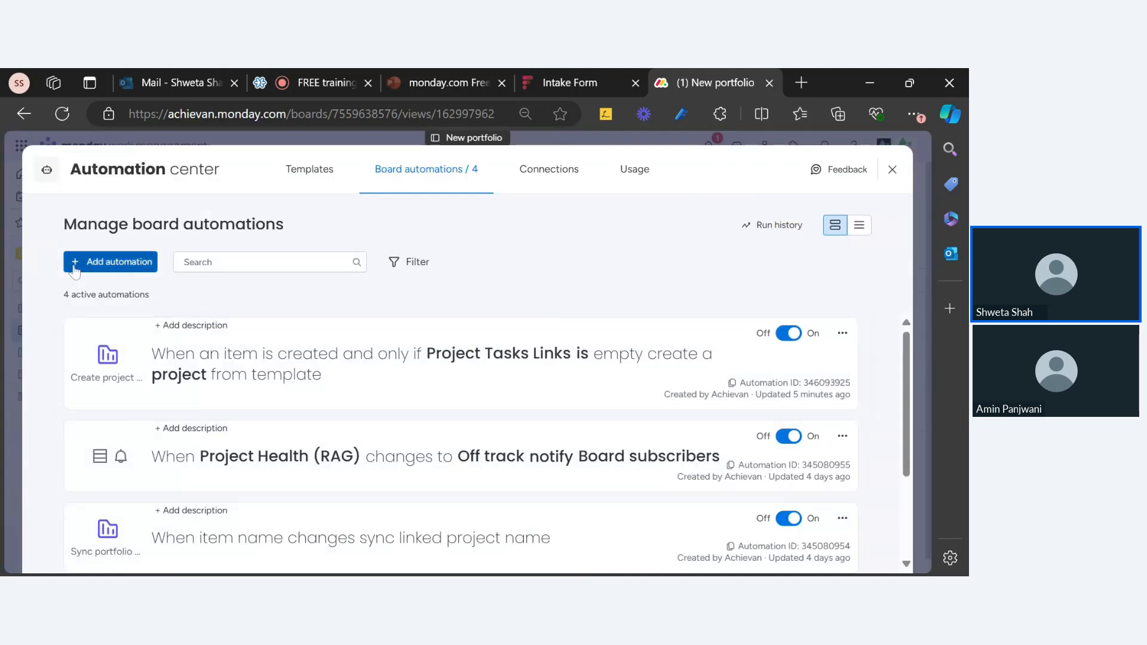
left_click(116, 268)
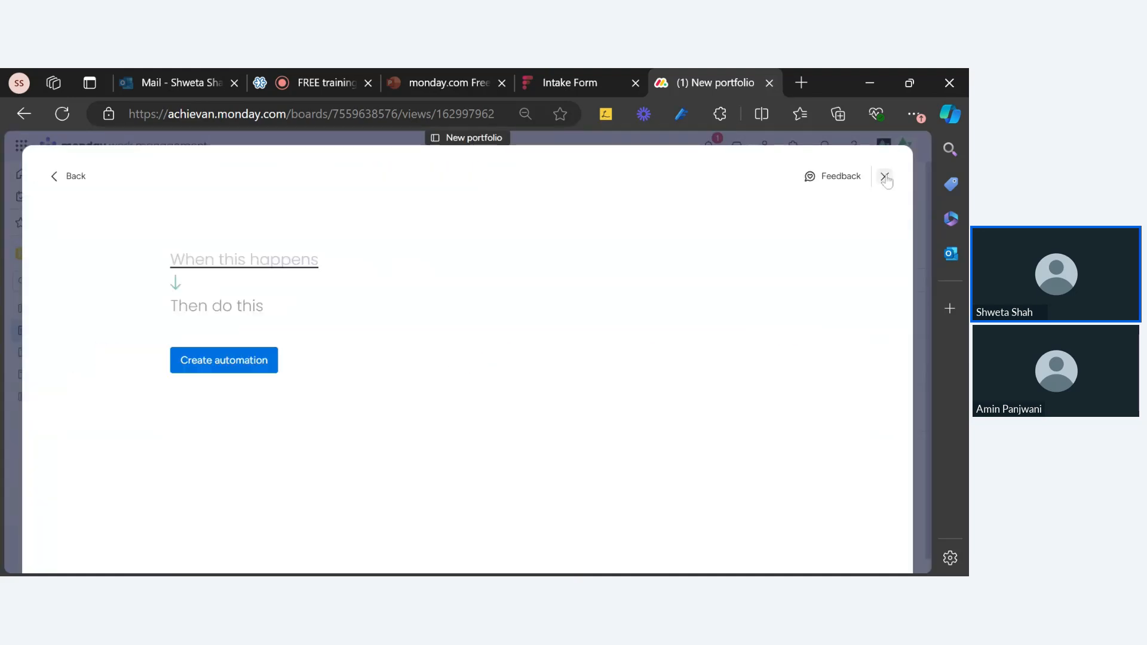
left_click(884, 177)
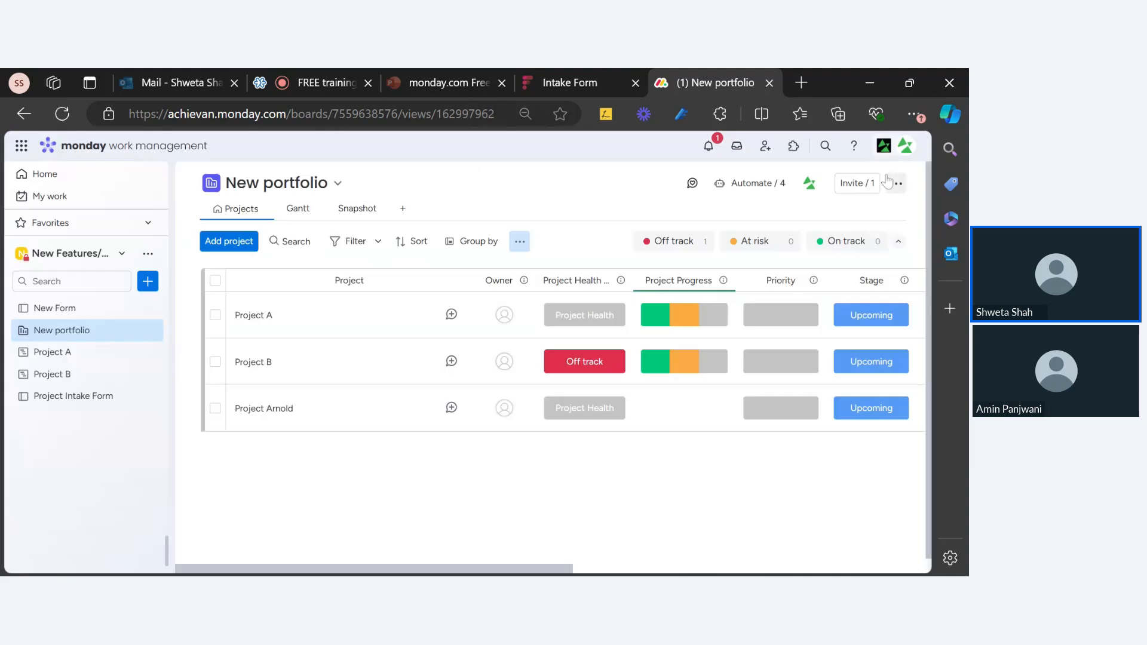
left_click(761, 190)
left_click(309, 172)
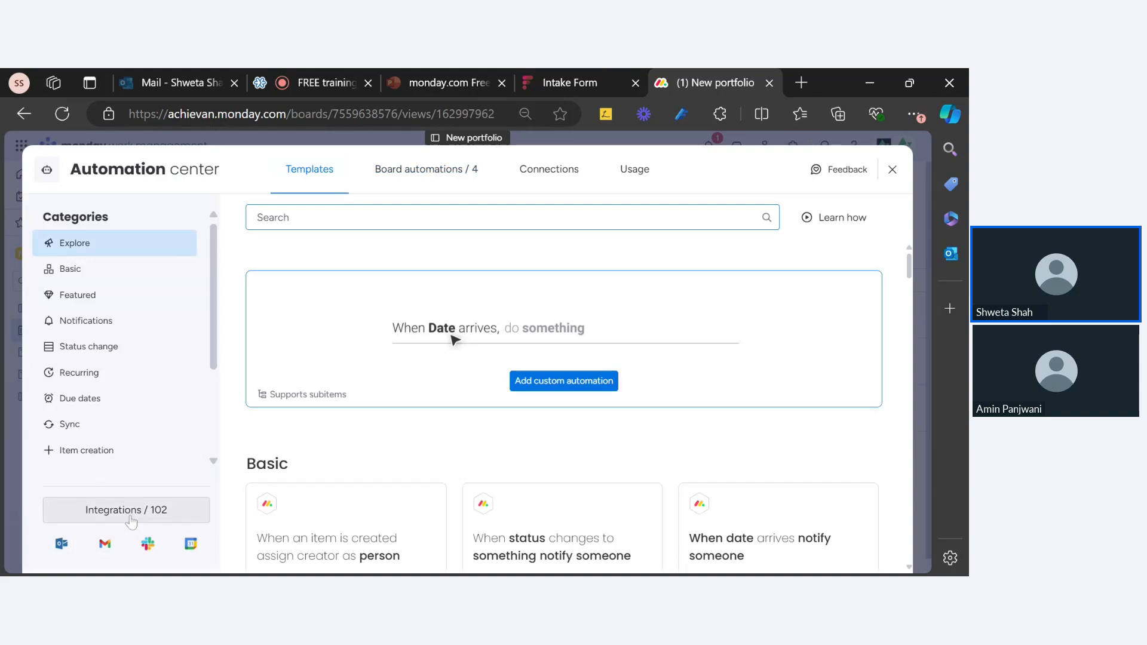
left_click(133, 520)
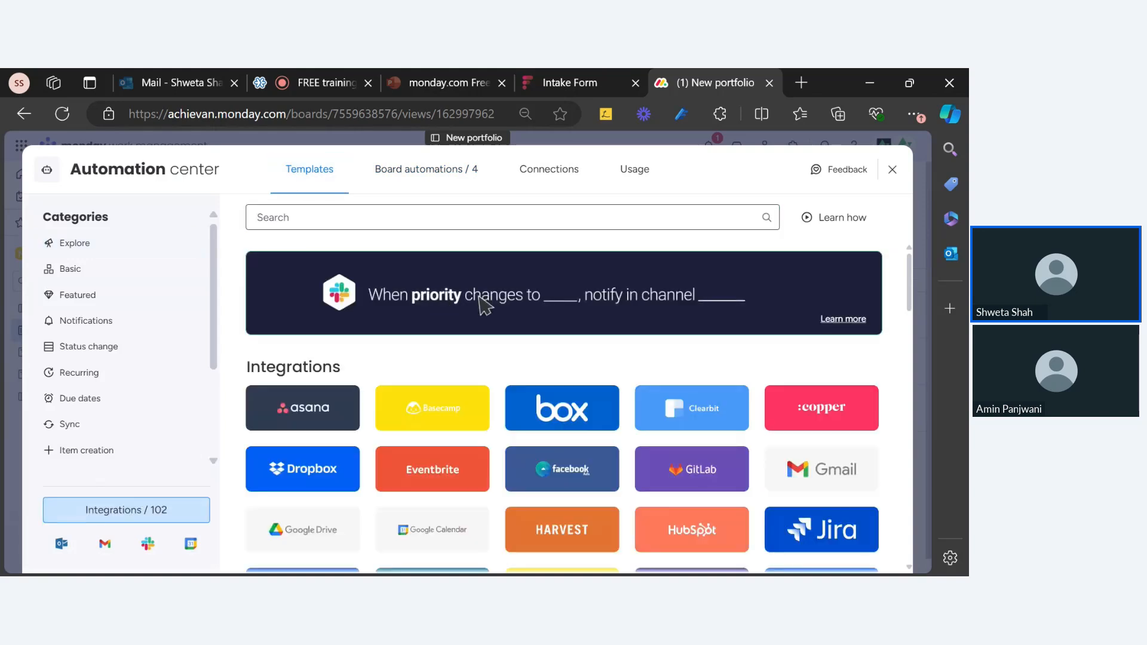
type("cre")
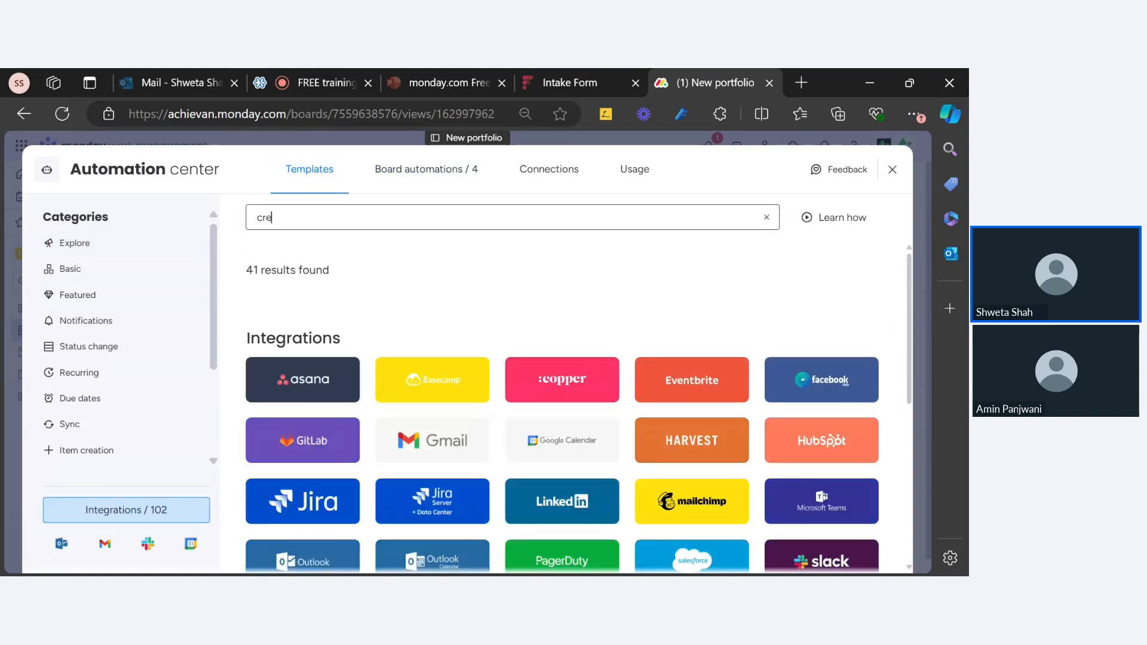
type("ate")
scroll(393, 334, "down", 6)
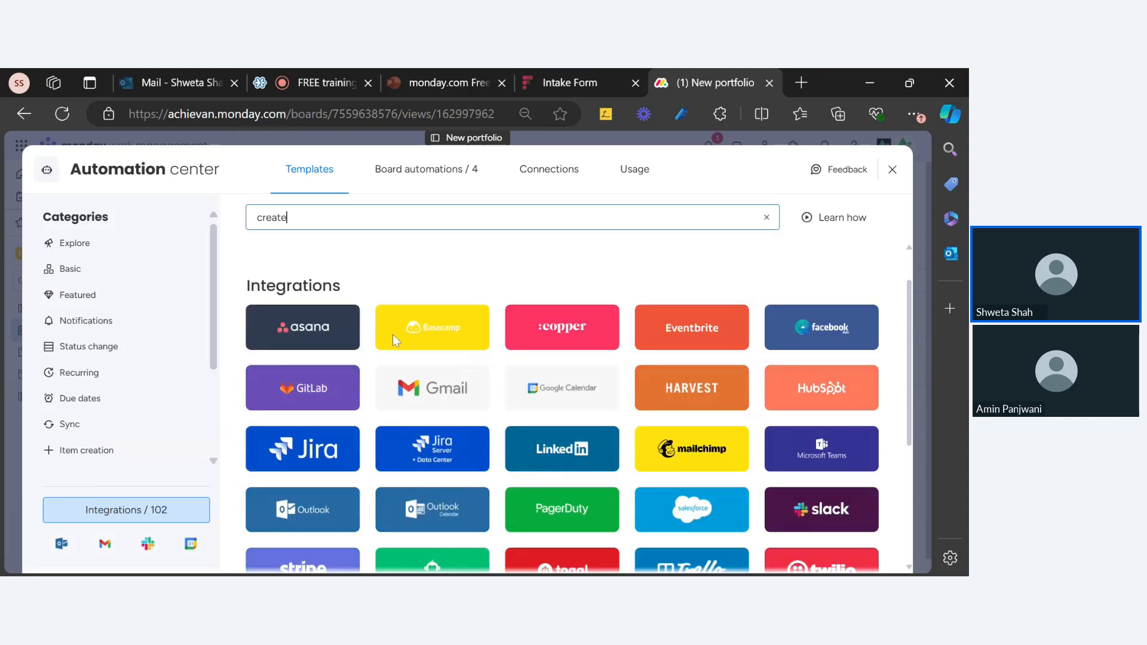
scroll(394, 337, "up", 5)
left_click(298, 218)
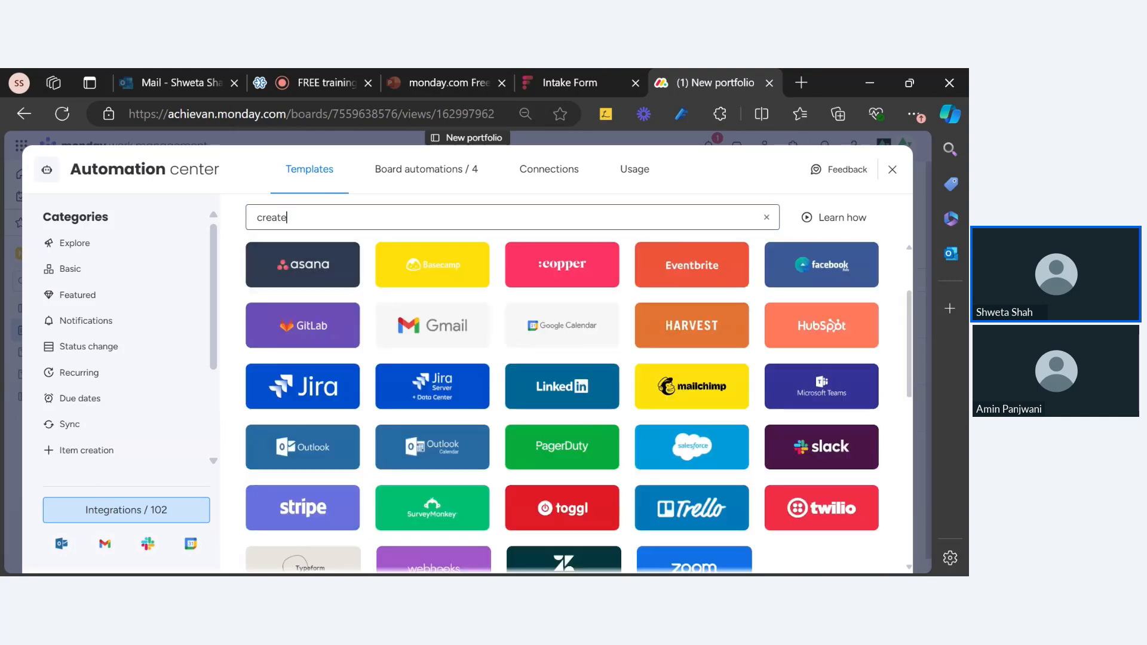
type("pro")
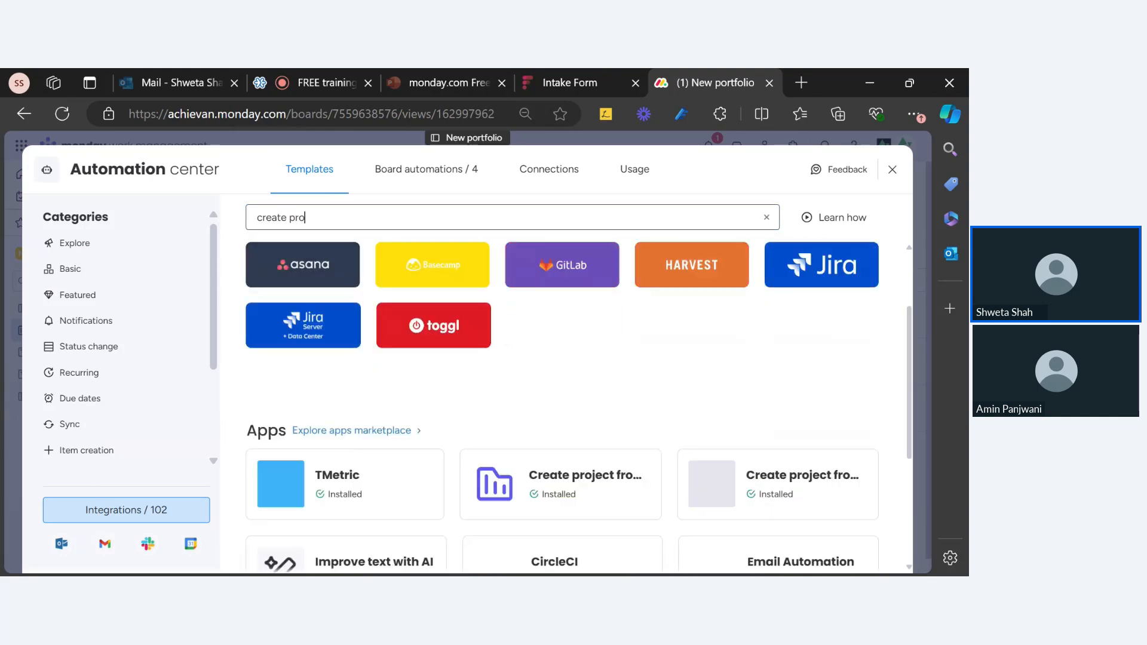
type("jec")
type("t")
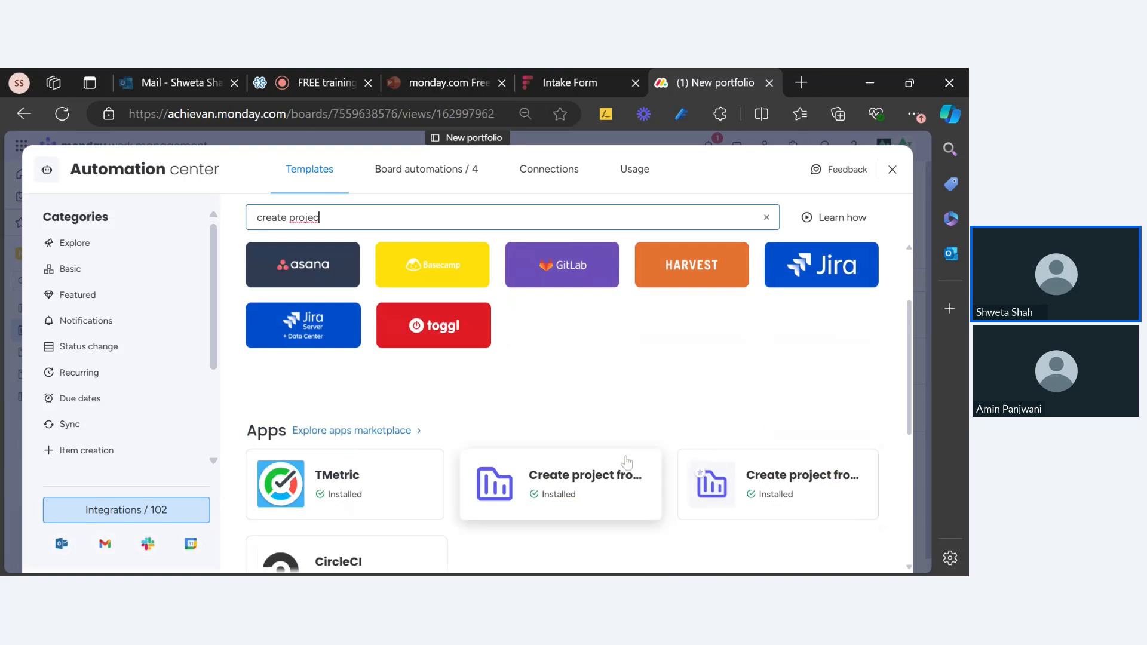
left_click(693, 476)
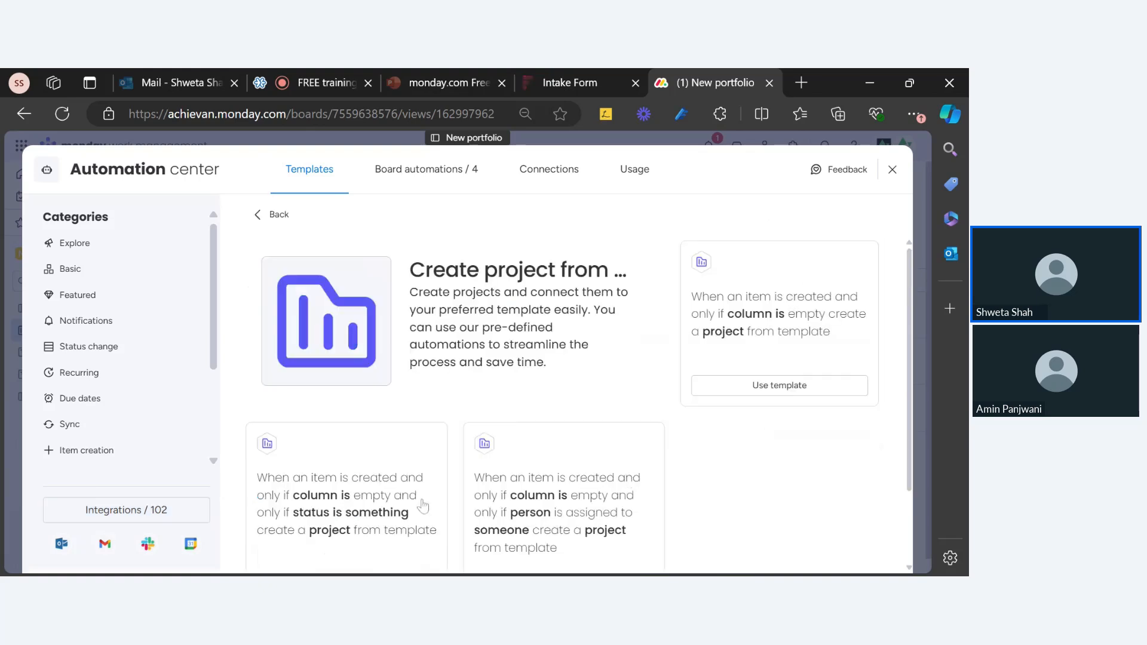
scroll(512, 490, "down", 2)
scroll(515, 486, "up", 2)
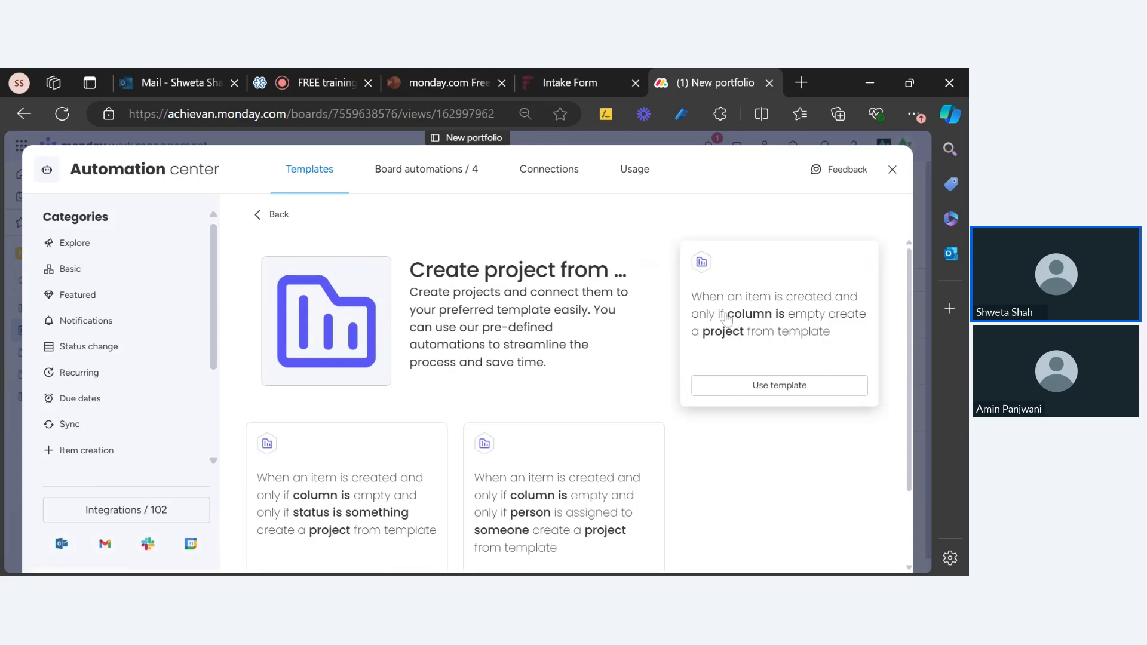
scroll(277, 497, "down", 2)
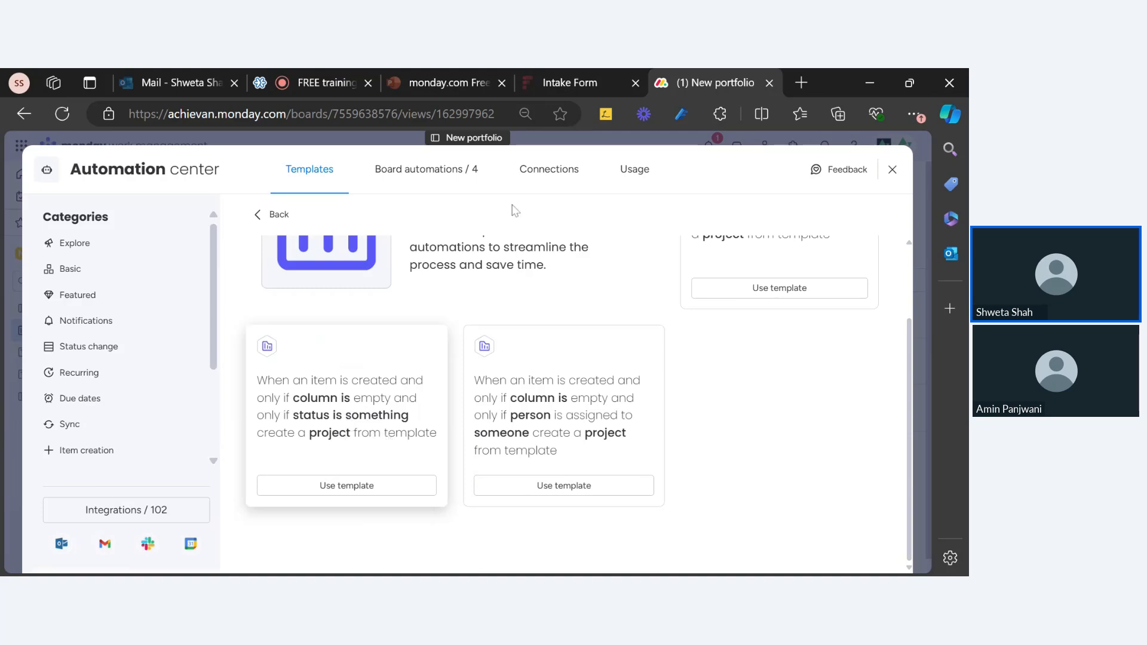
left_click(893, 170)
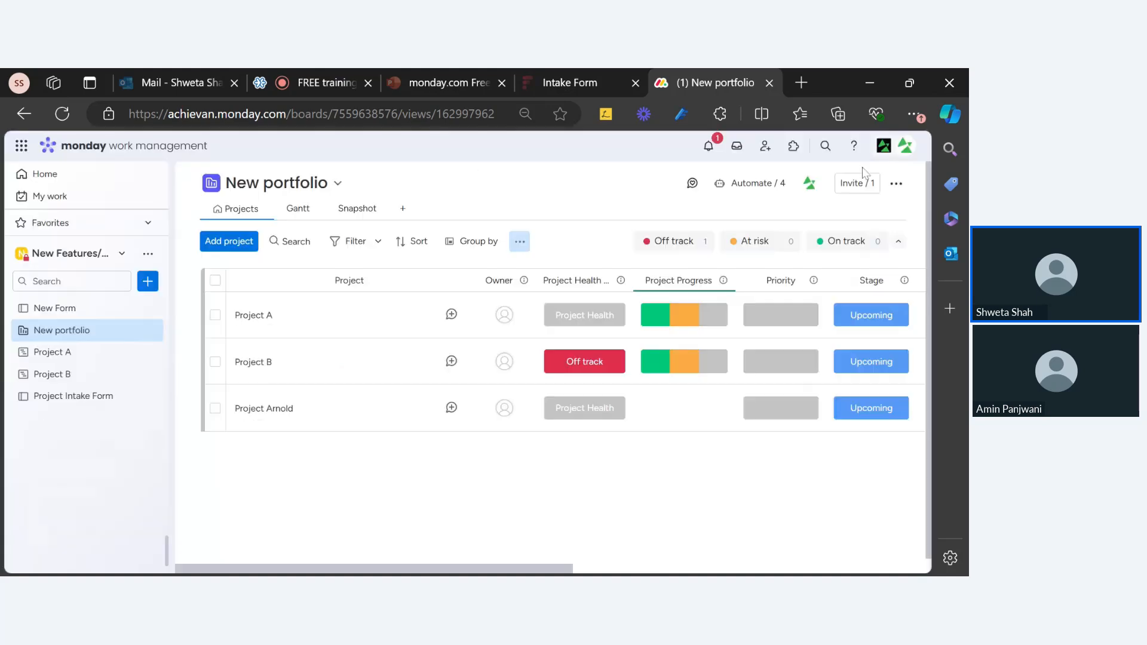